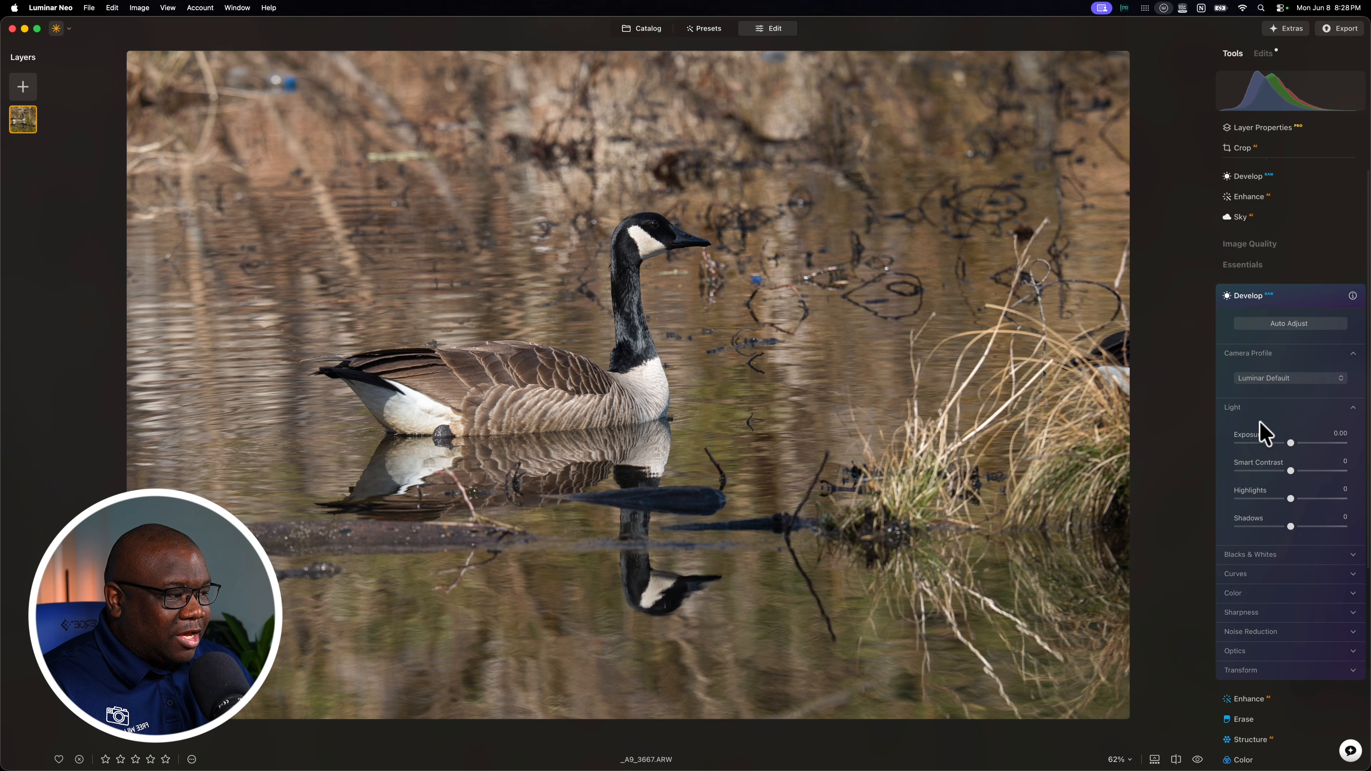
Adjust the goose photo's Light settings in Develop: Shadows 20, Highlights 23 and Smart Contrast 38.
scroll(1266, 432, down, 1)
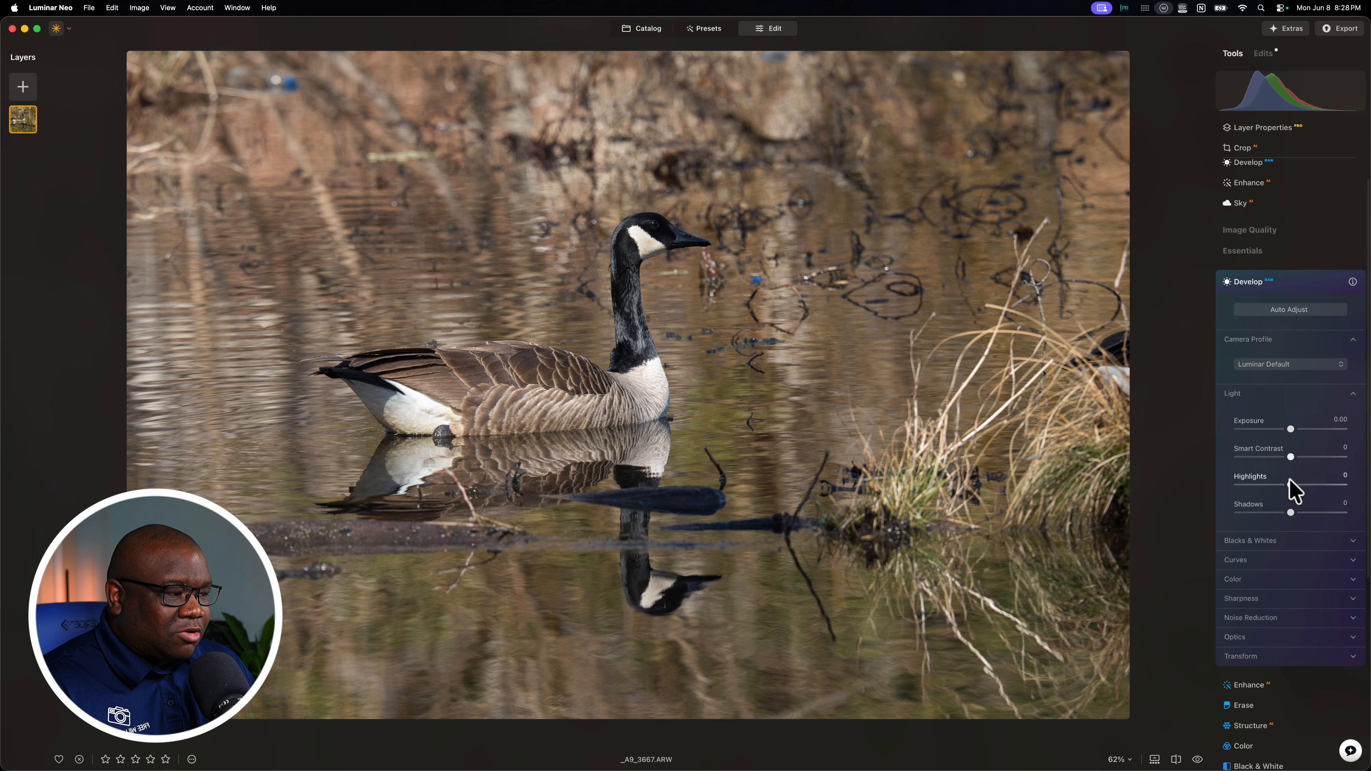
drag(1289, 507, 1301, 513)
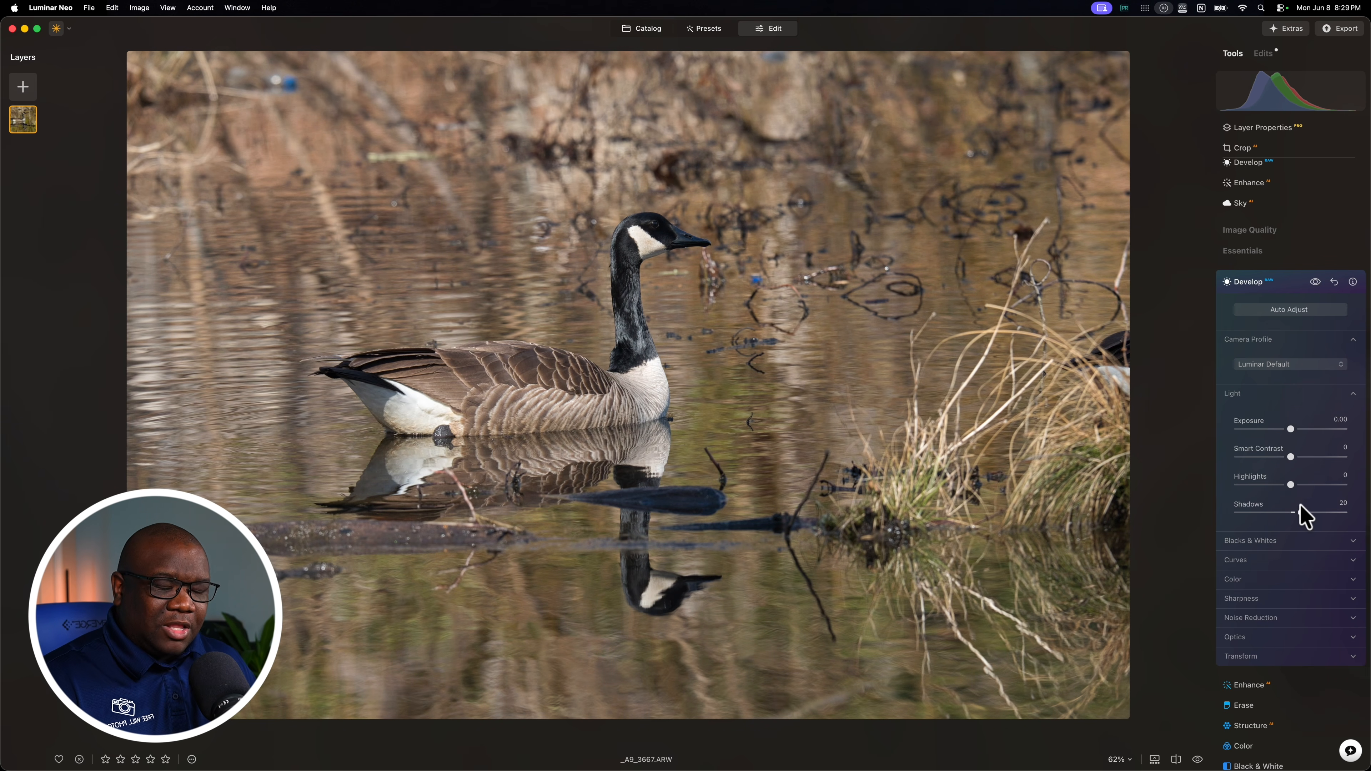
drag(1290, 485, 1303, 486)
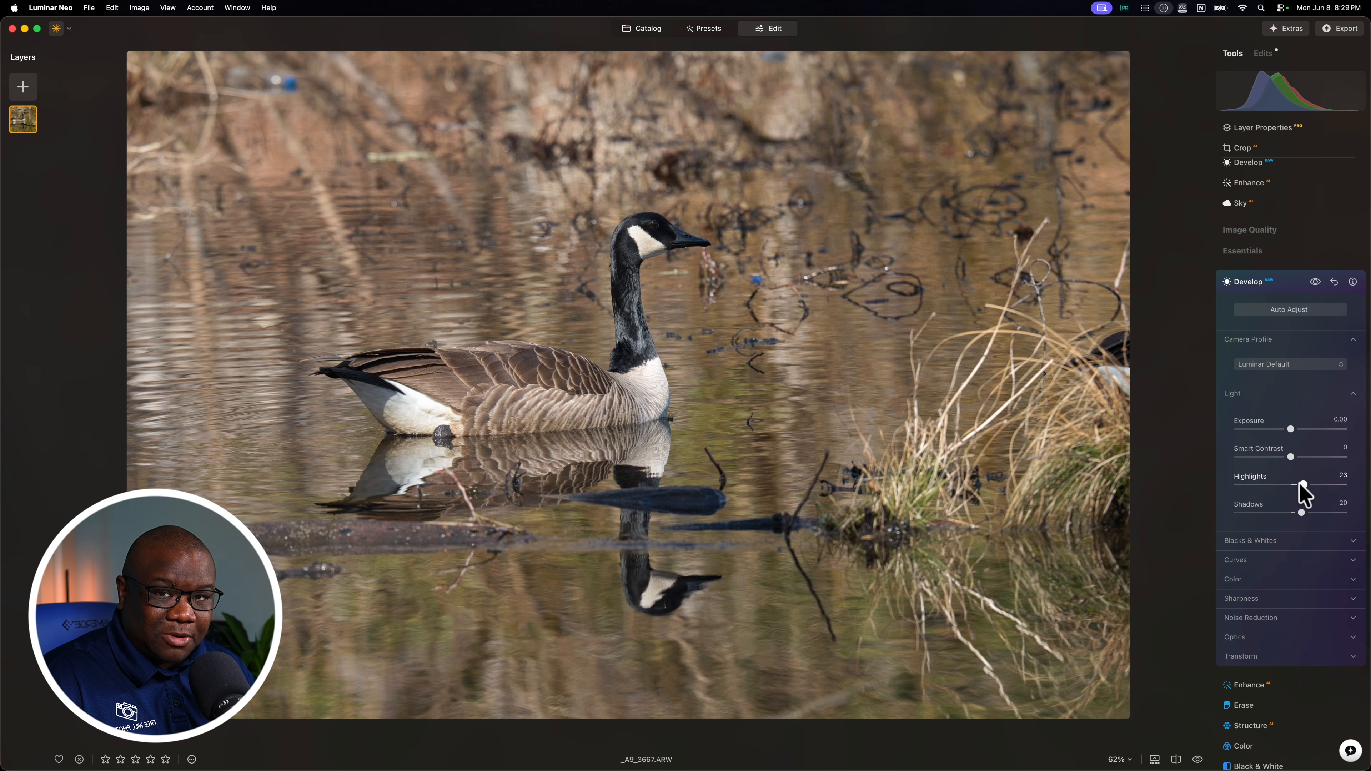
drag(1291, 458, 1313, 457)
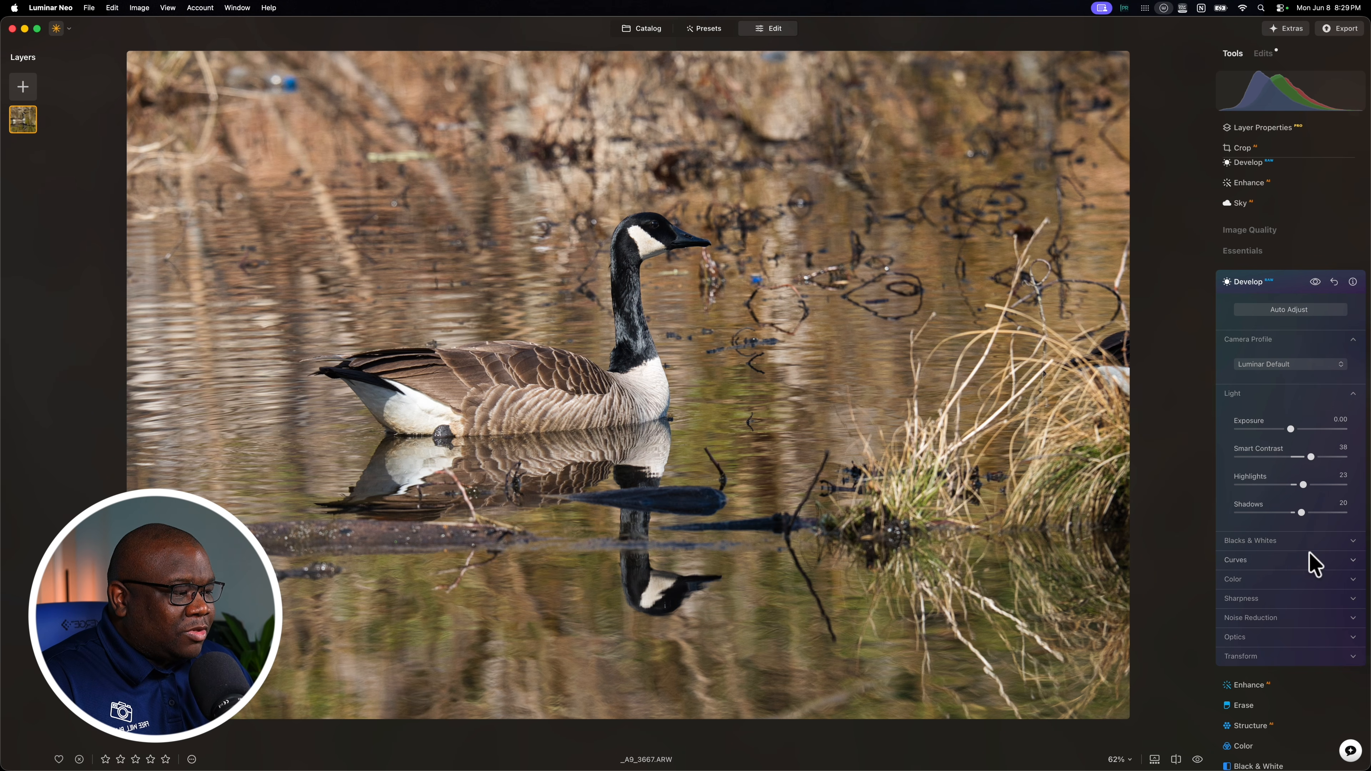
click(1246, 394)
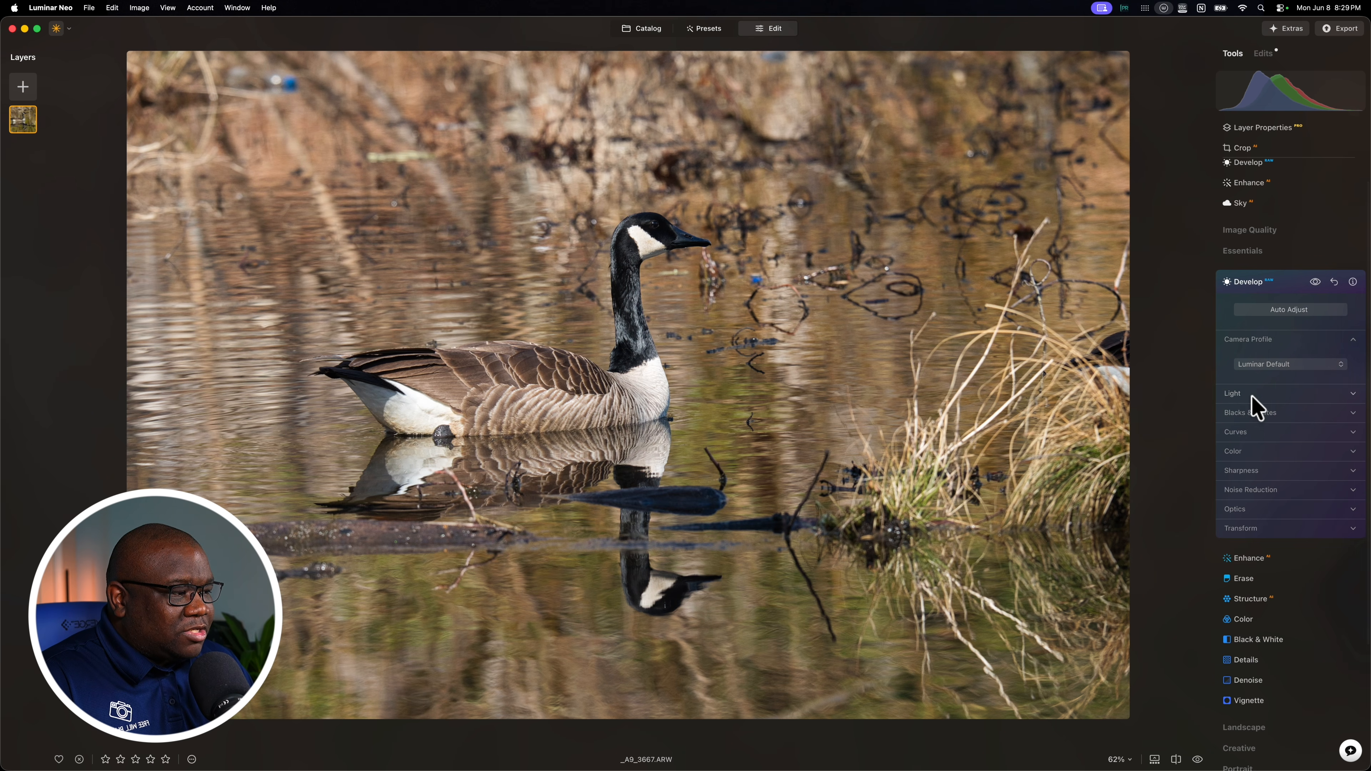
Set Blacks to -16 and Whites to 13 in Develop, and compare the photo with its unedited version.
click(1279, 414)
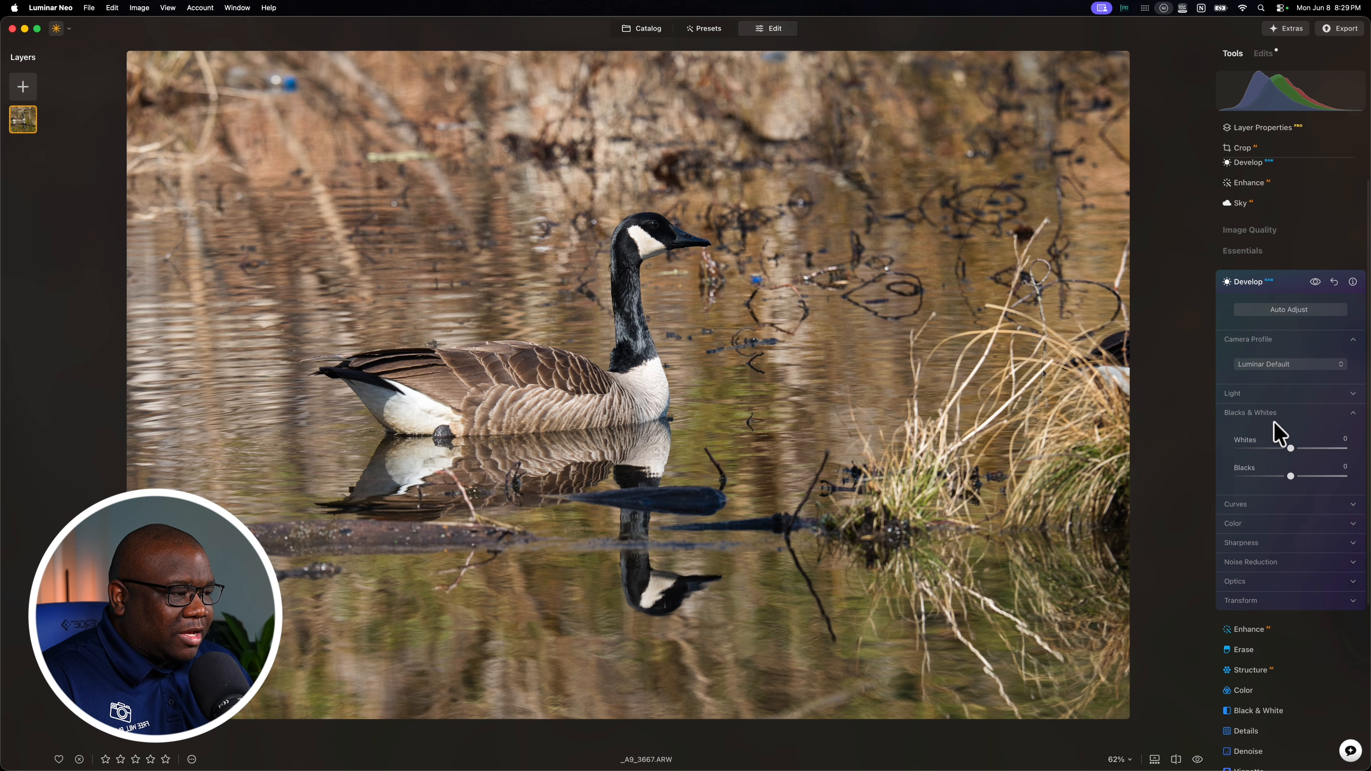
drag(1290, 476, 1282, 477)
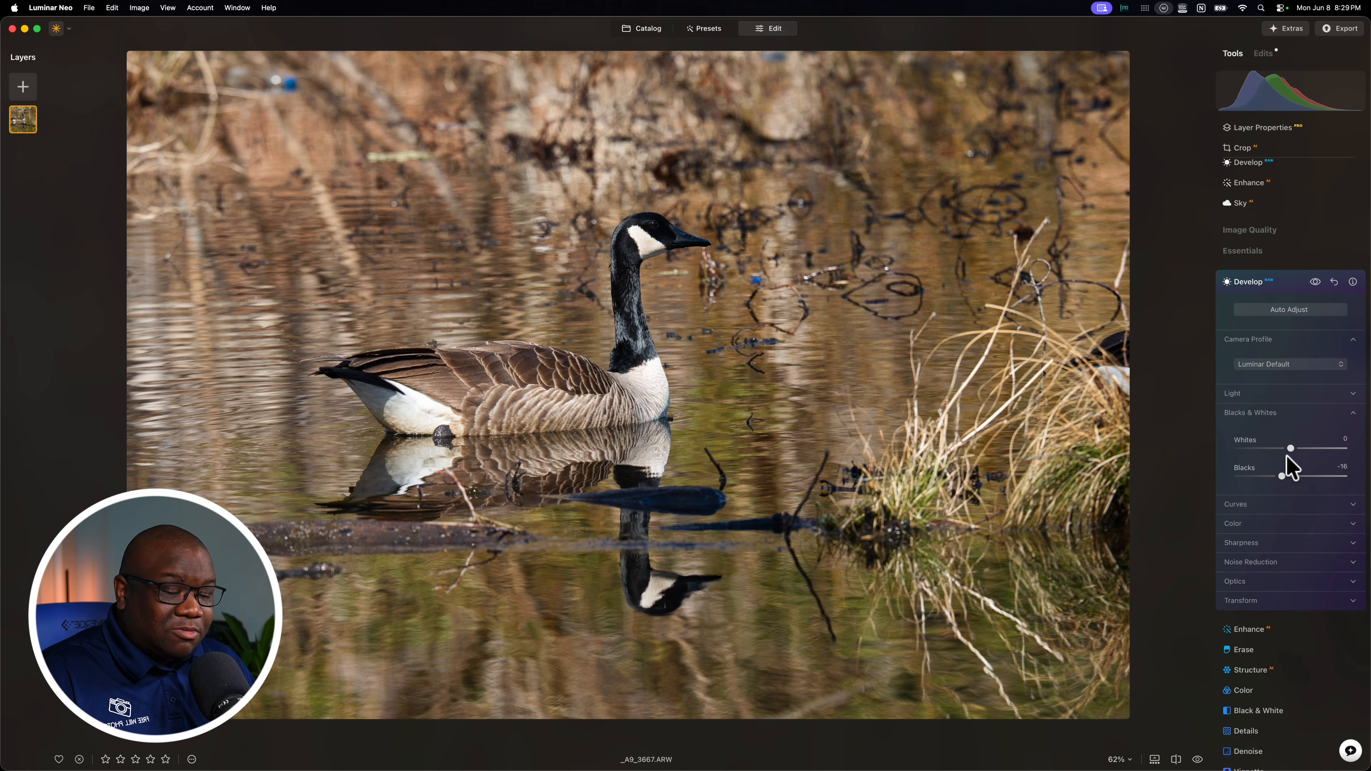
drag(1289, 449, 1298, 453)
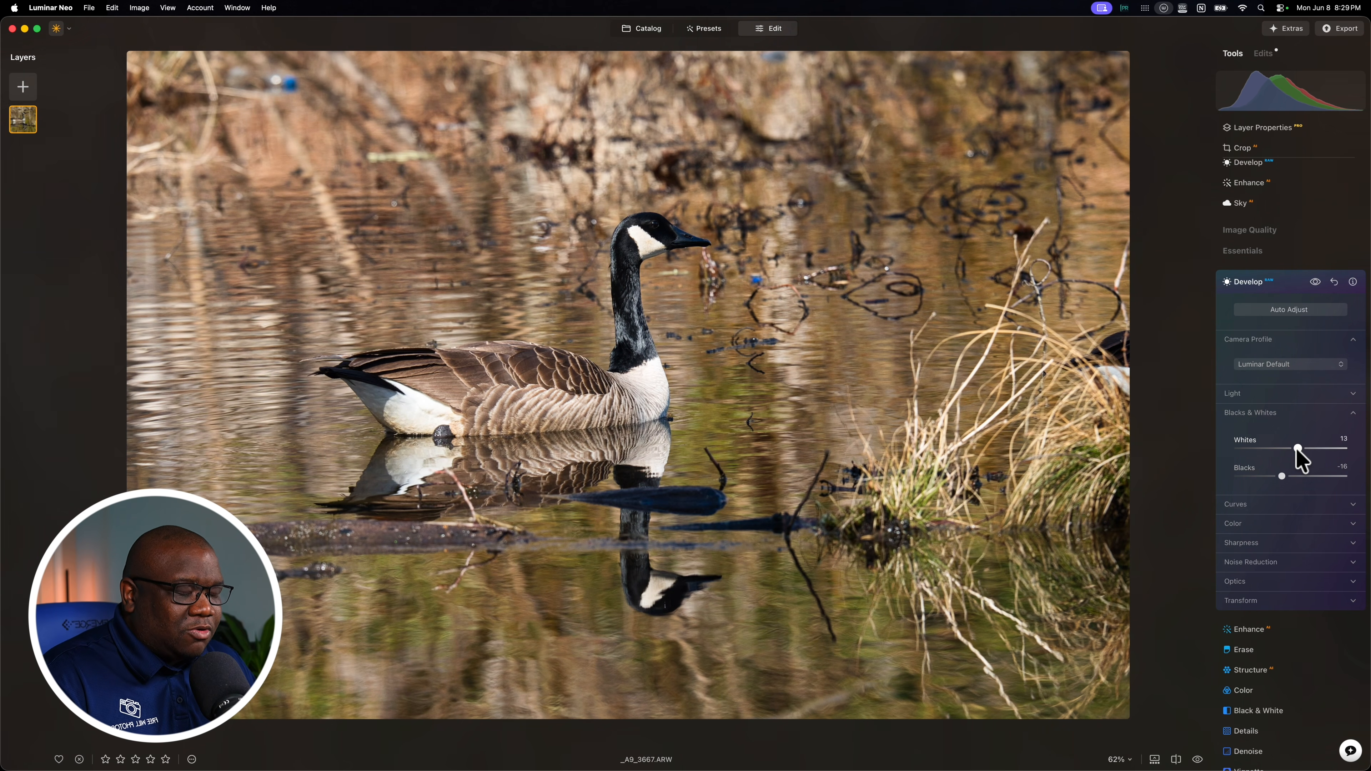
key(backslash)
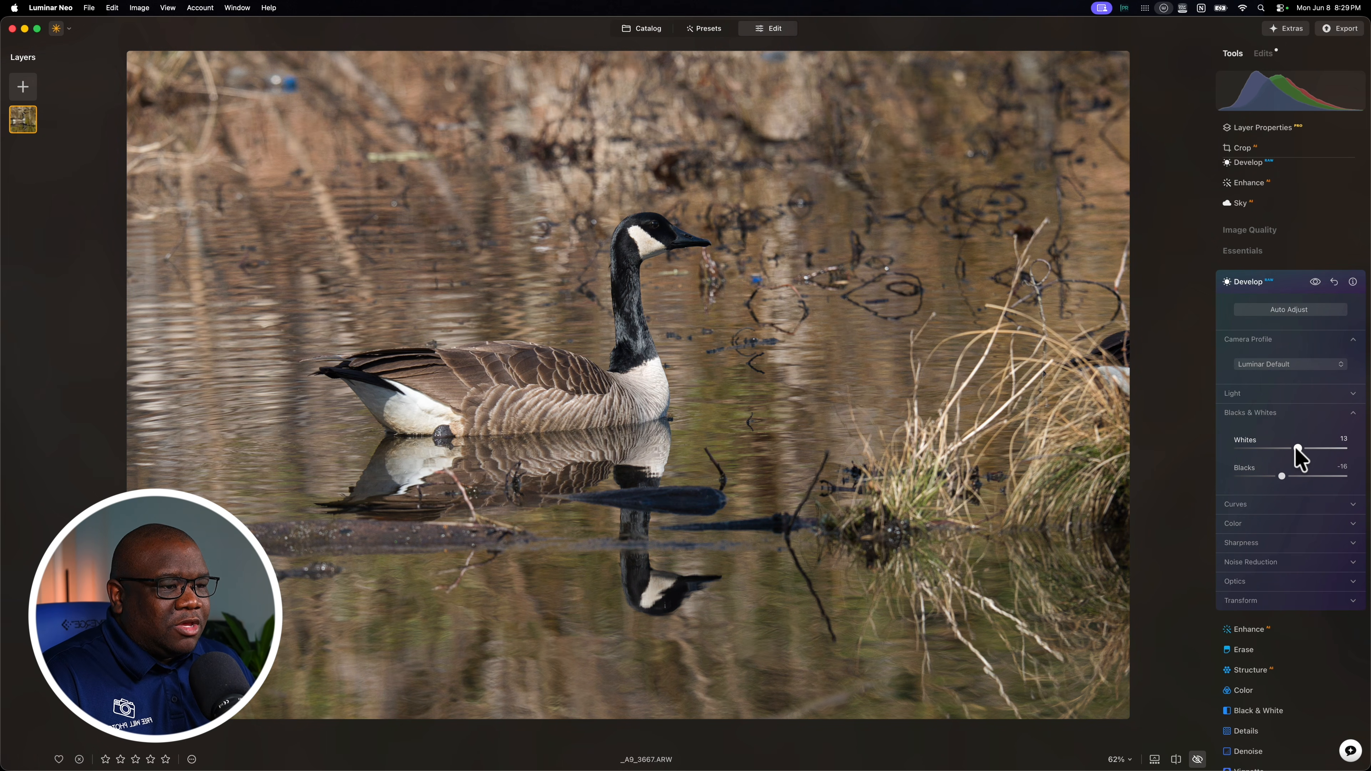
key(backslash)
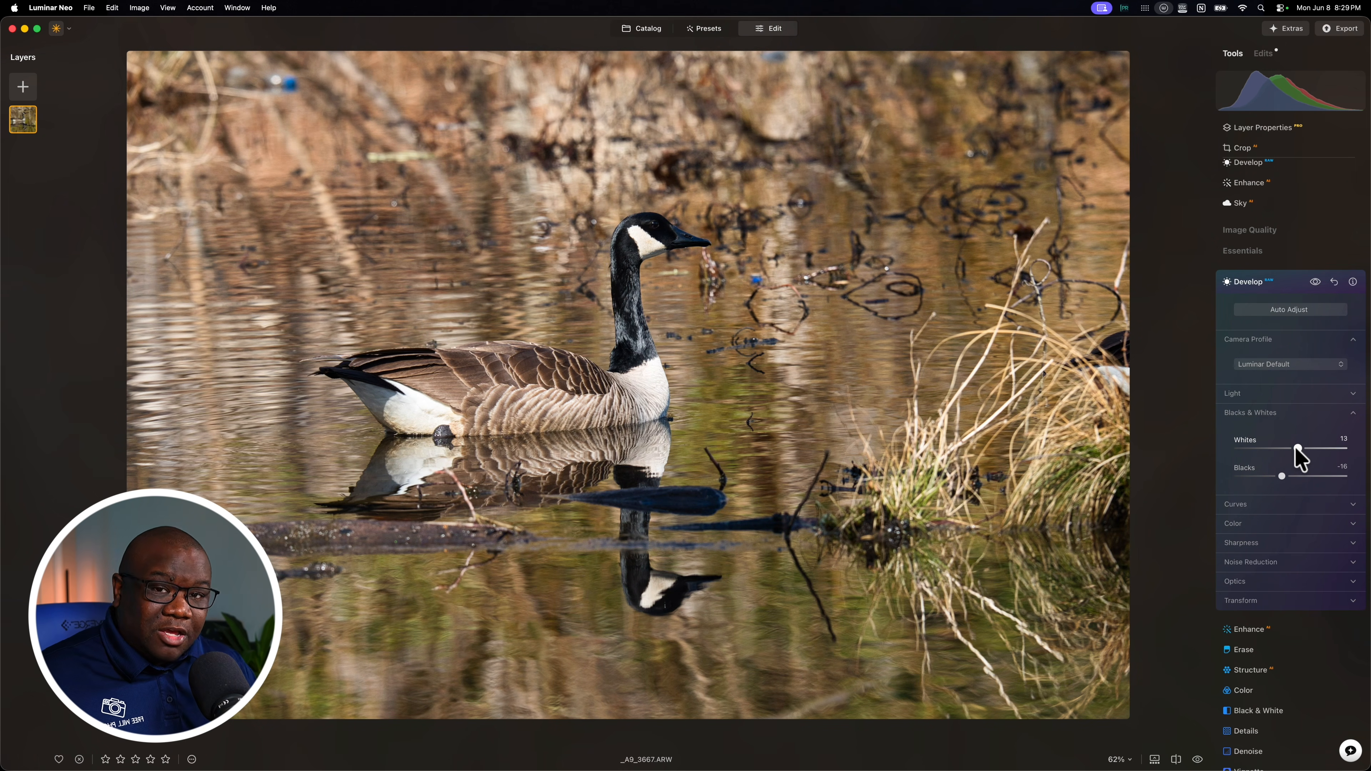
click(1279, 414)
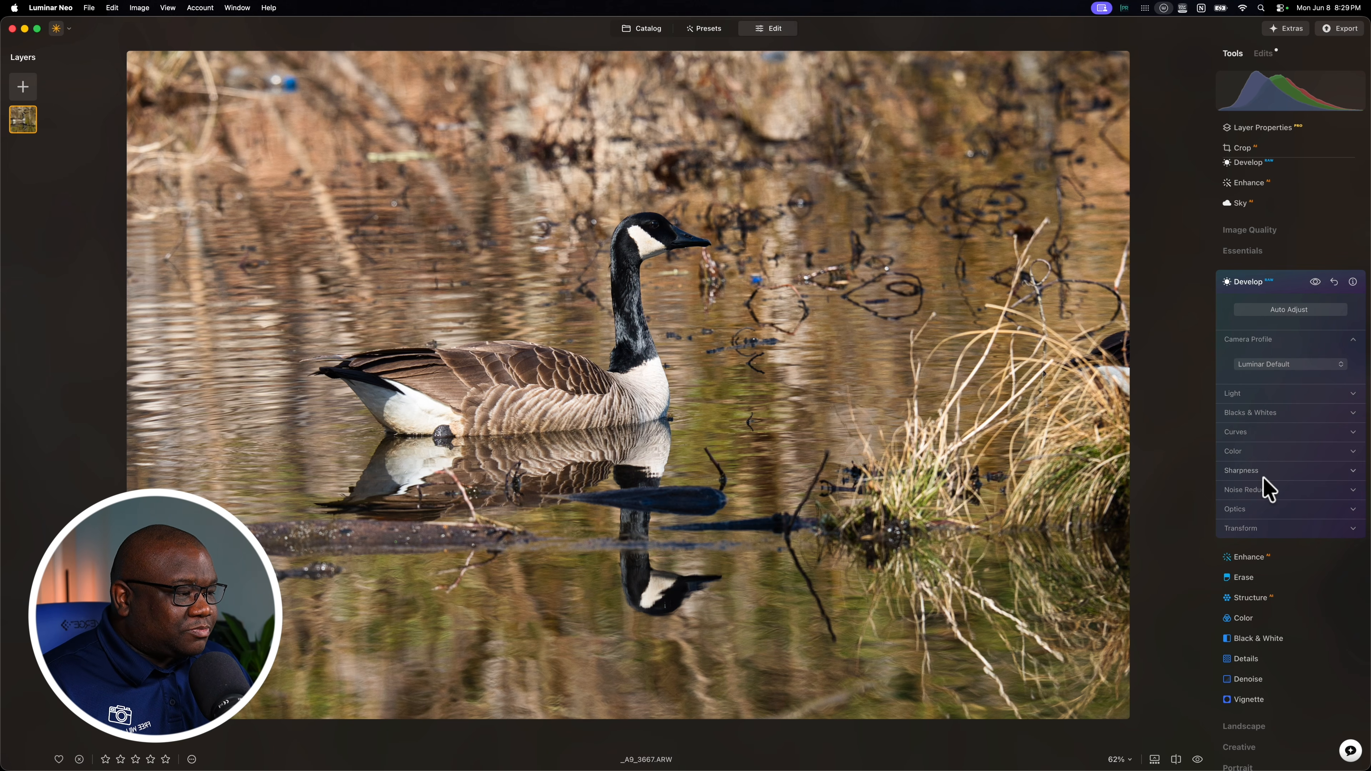
Raise both Saturation and Vibrance to 11 in Develop's Color settings.
click(1256, 451)
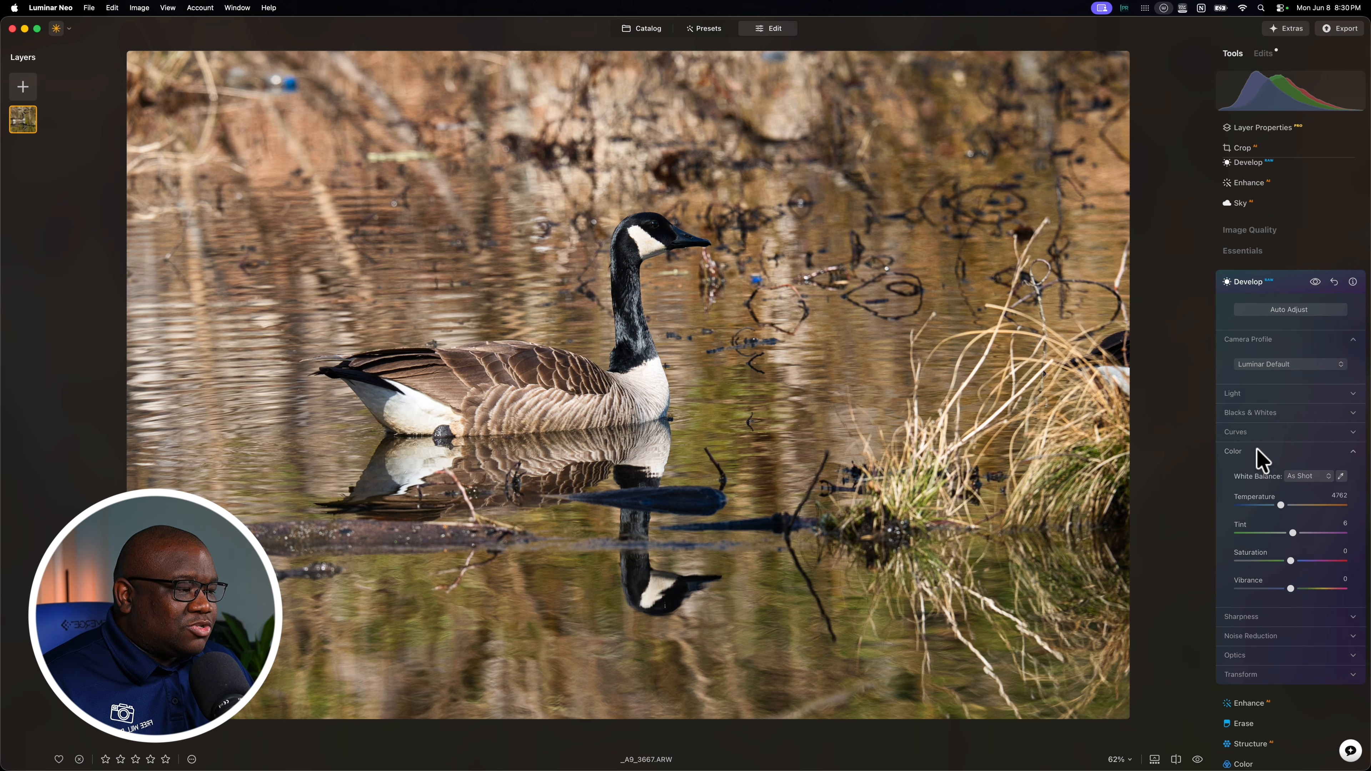
click(1292, 561)
drag(1291, 561, 1298, 590)
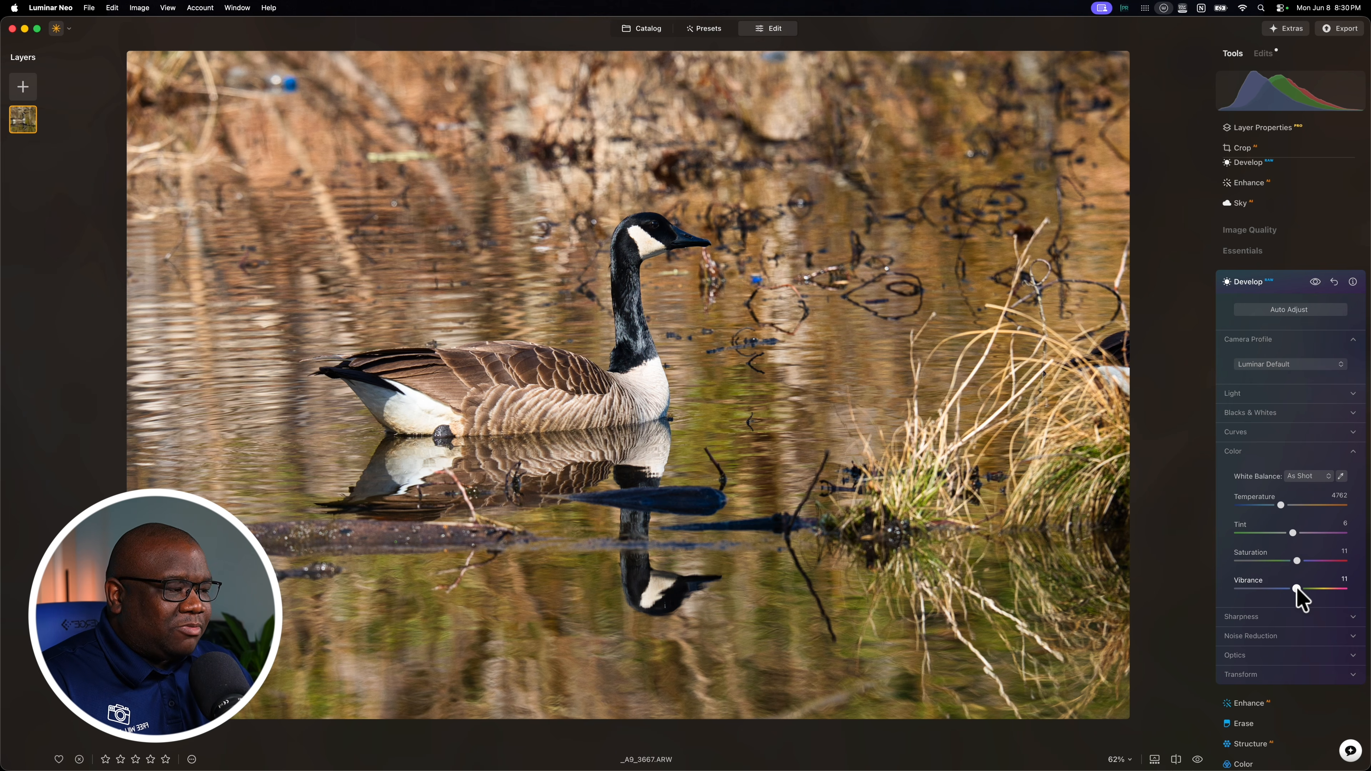
click(1249, 453)
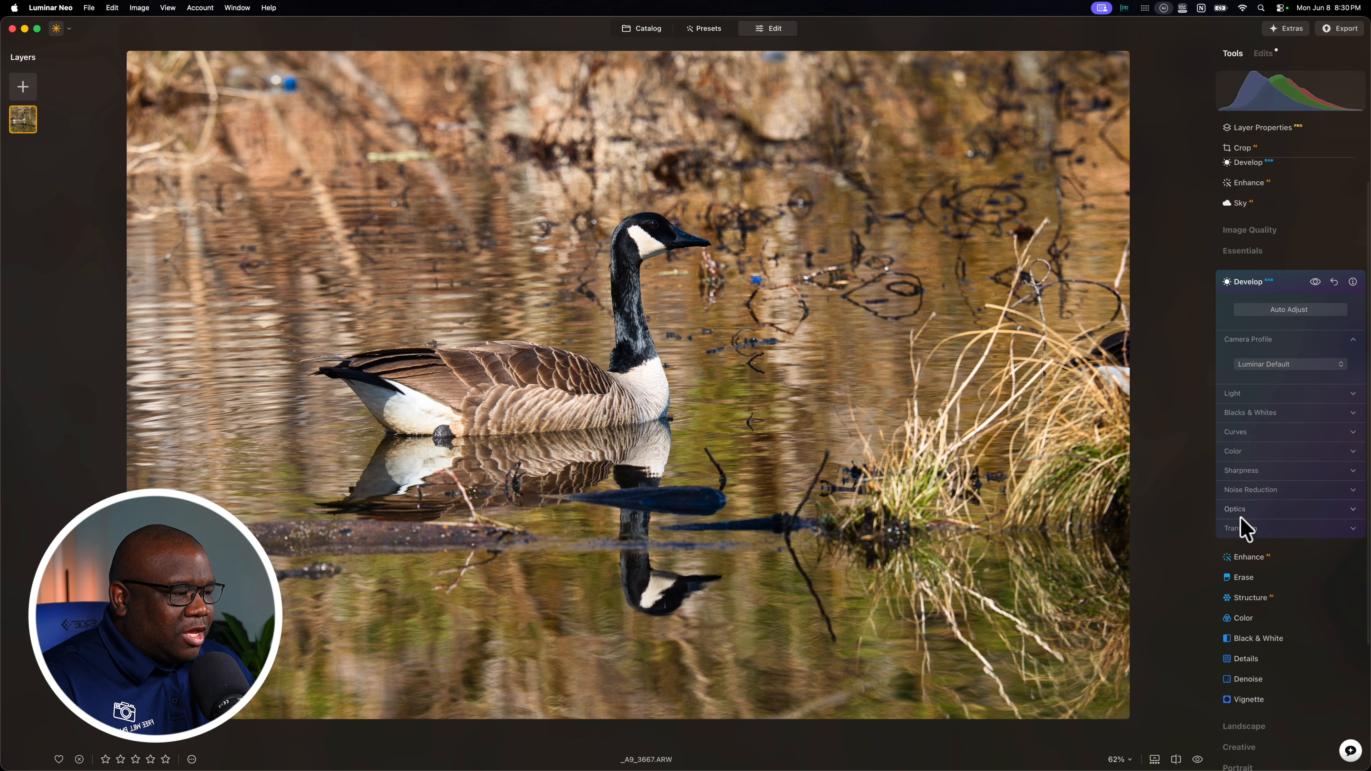
Set Sharpen to 27 while viewing the goose at 100%, and compare the photo with and without the Develop edits.
click(1250, 477)
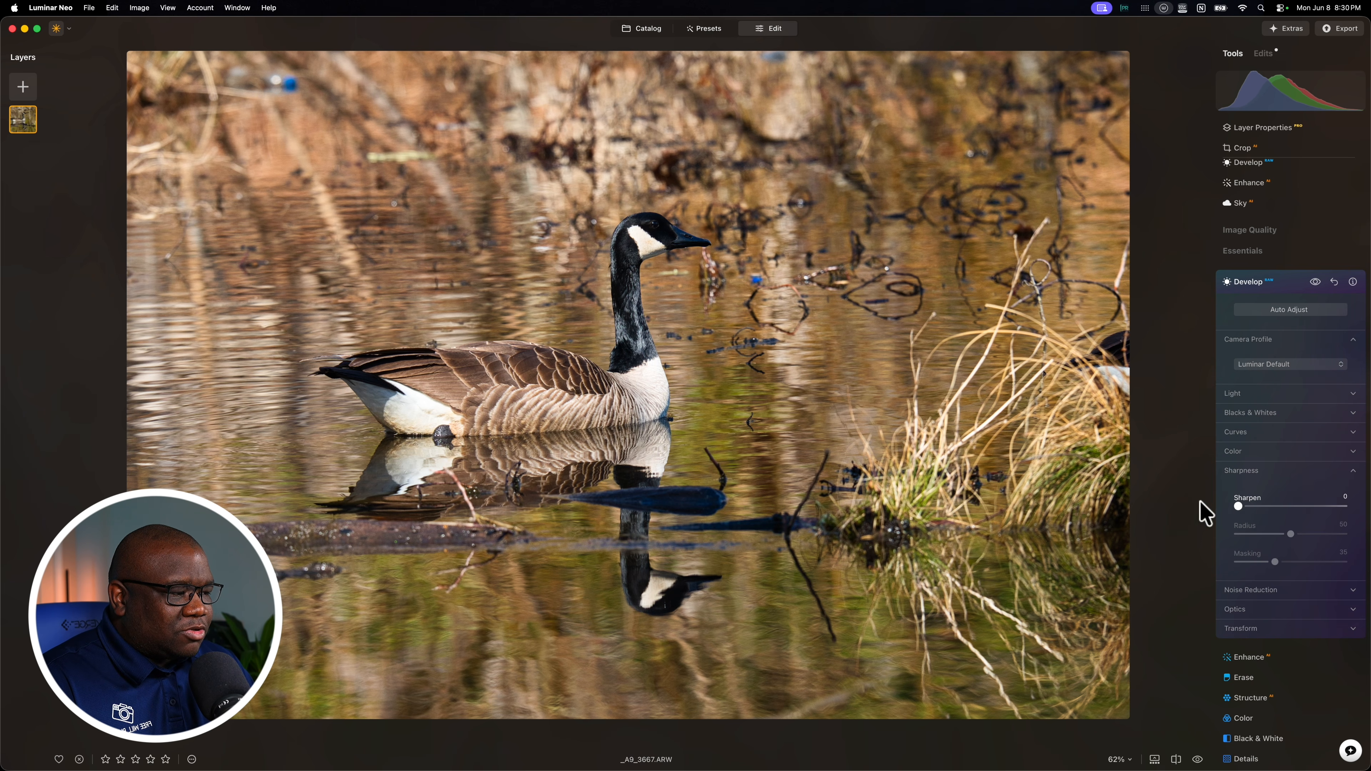
click(632, 252)
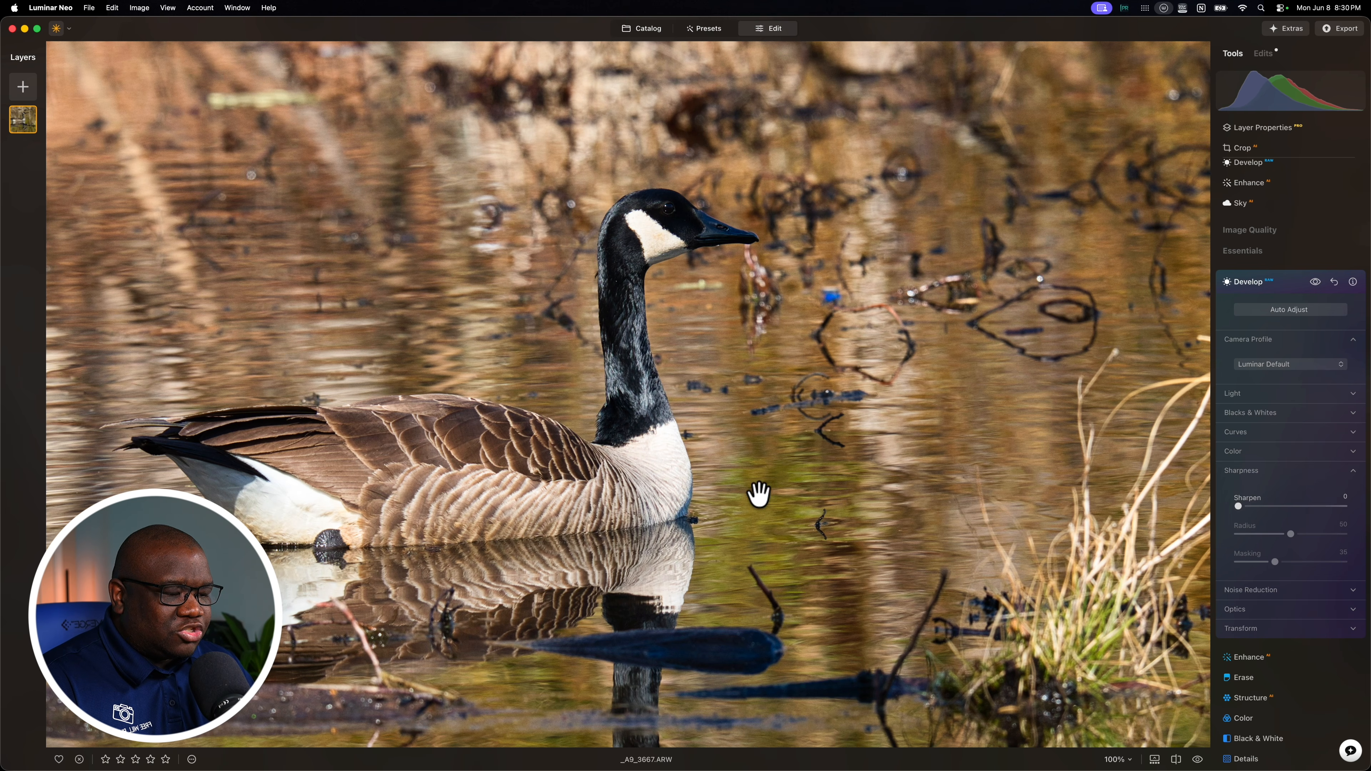
drag(1242, 507, 1268, 508)
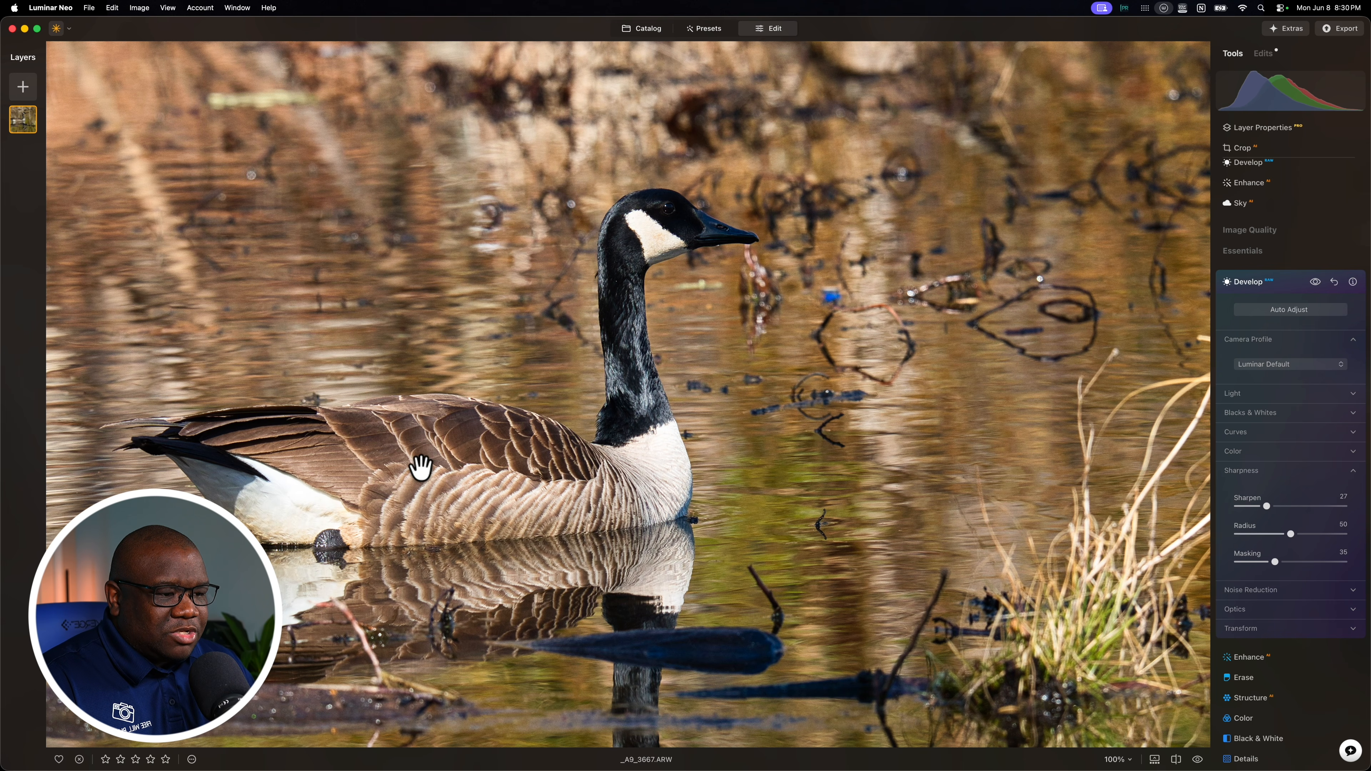
click(1315, 282)
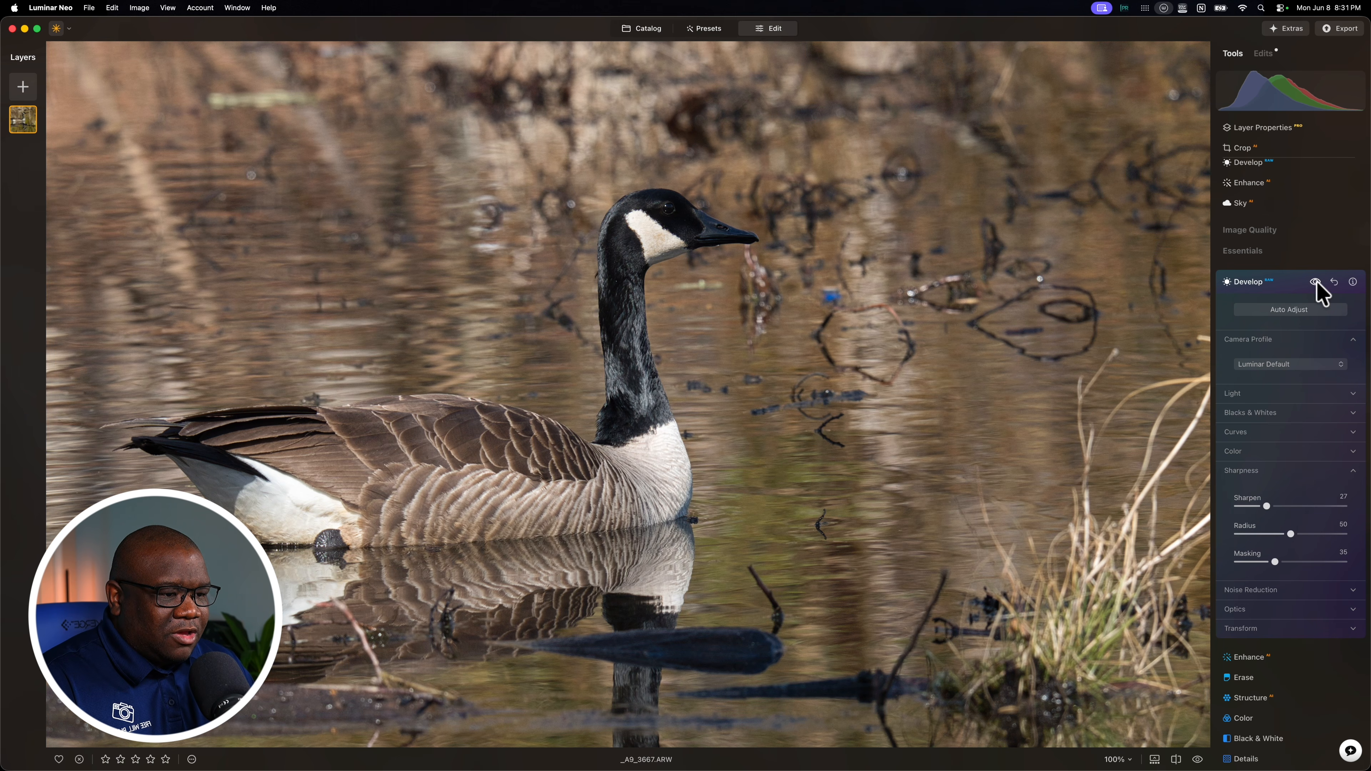
click(1315, 283)
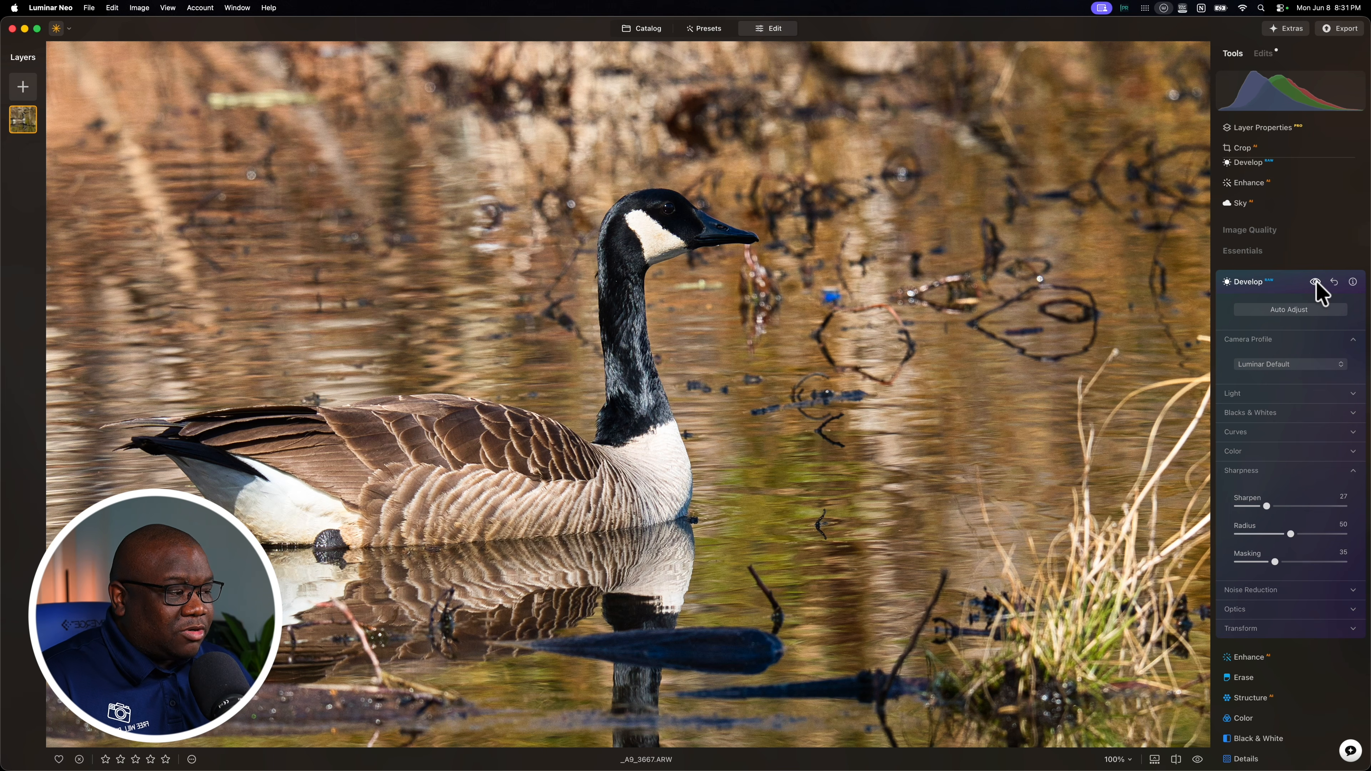
click(1269, 472)
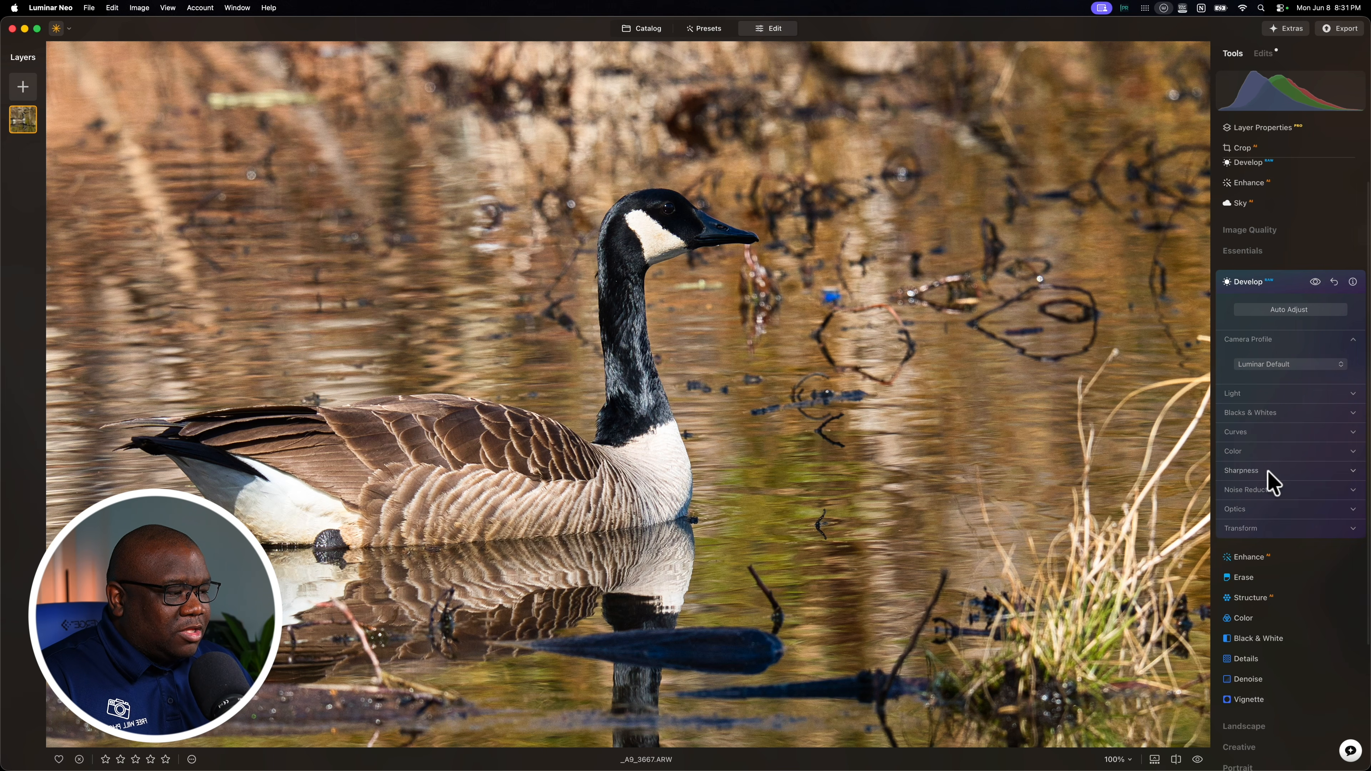
click(649, 411)
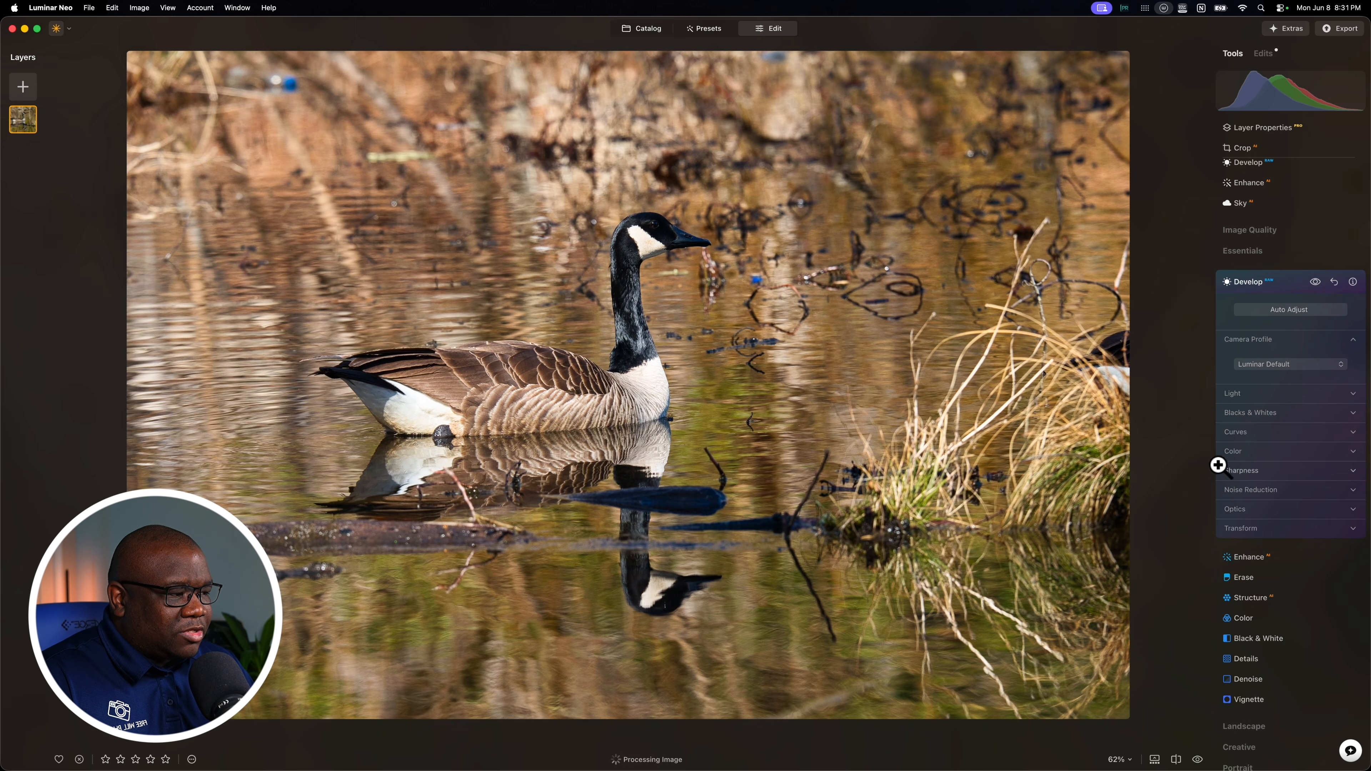
Enable Auto Distortion Corrections and Auto Fix Chromatic Aberrations in Develop's Optics settings, and close the Develop tool.
click(1240, 511)
click(1238, 534)
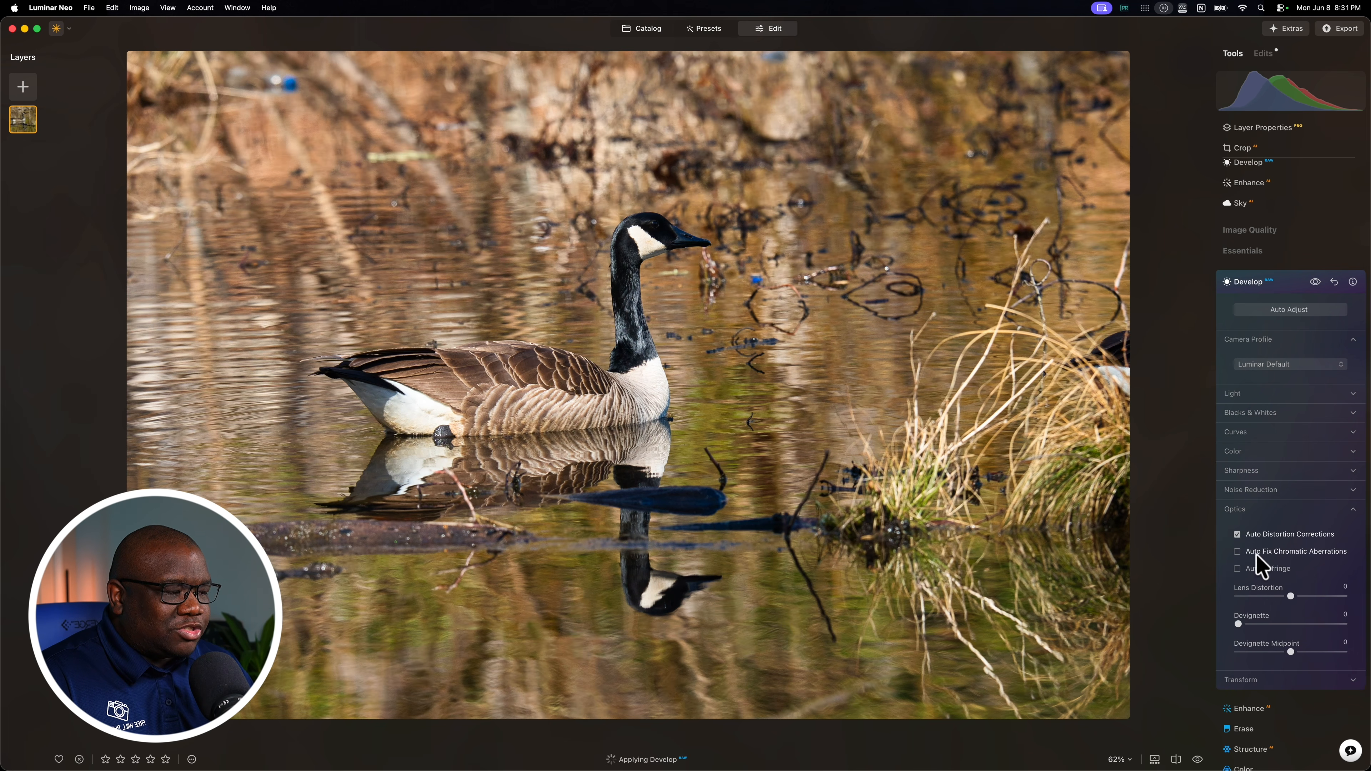
click(1237, 551)
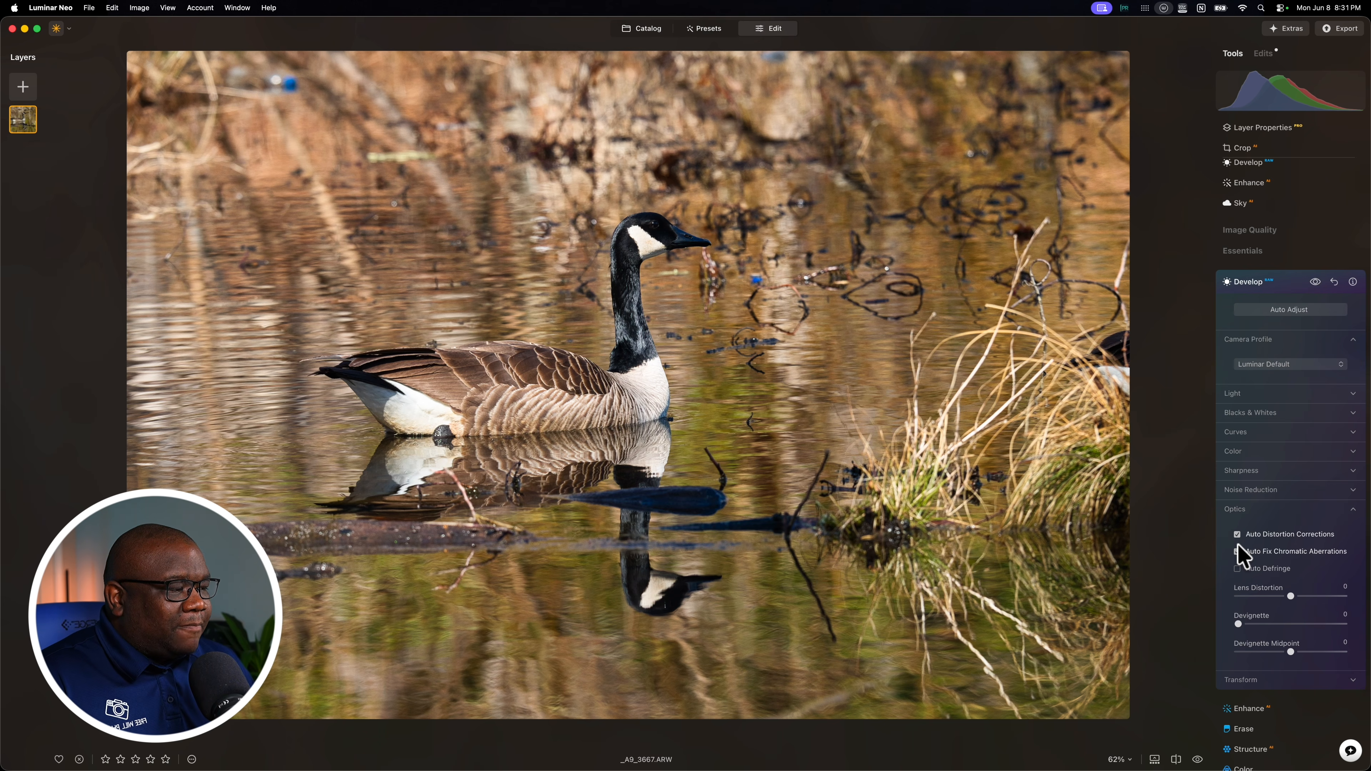
click(1248, 285)
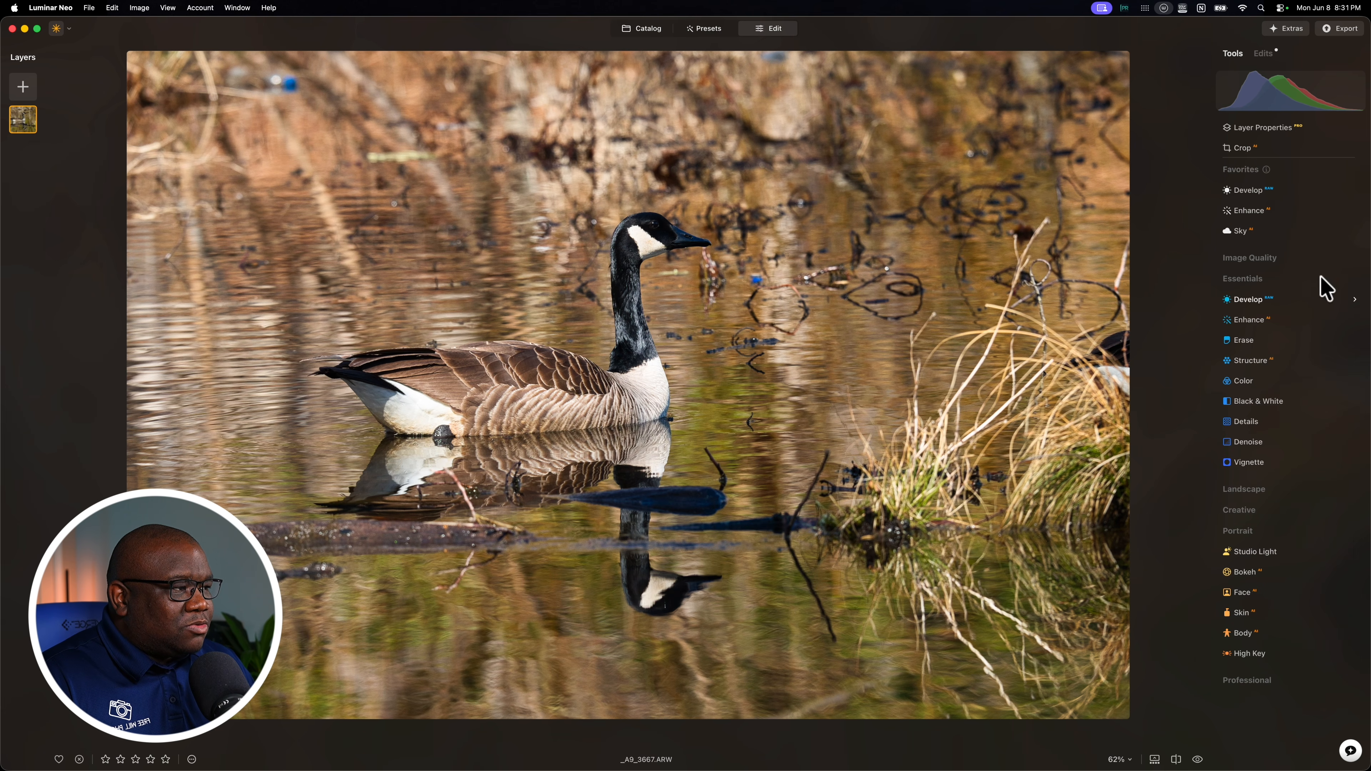
Crop the photo at its original ratio using the automatic Composition suggestion, and apply the crop.
click(1243, 149)
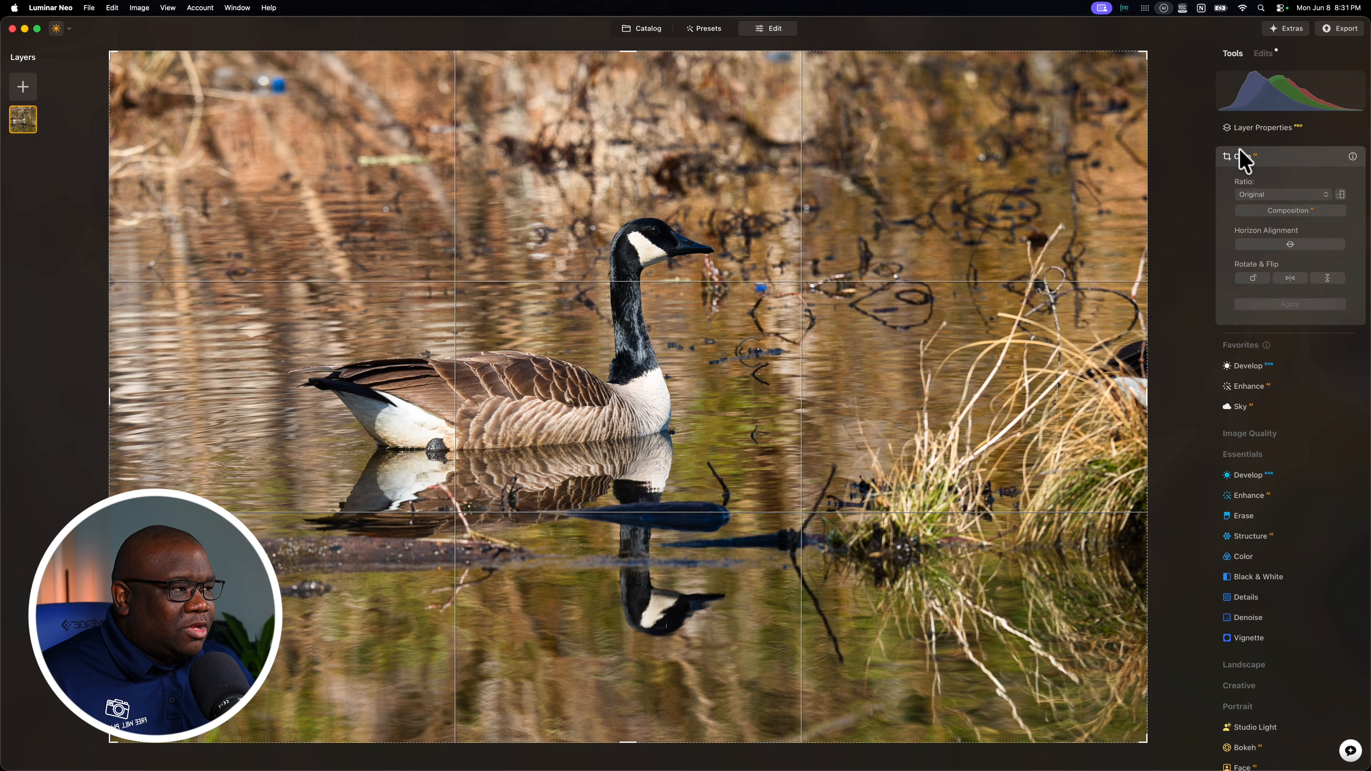
click(1304, 212)
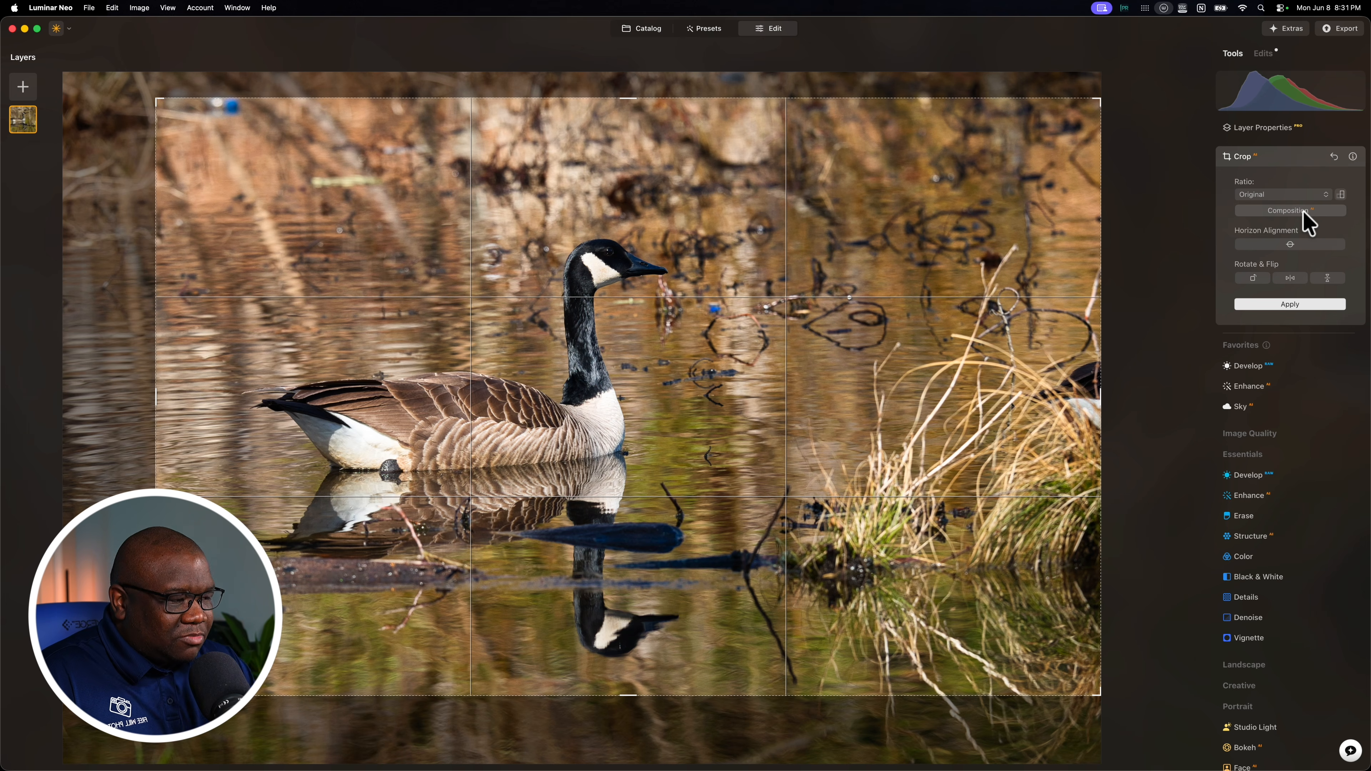
click(1270, 306)
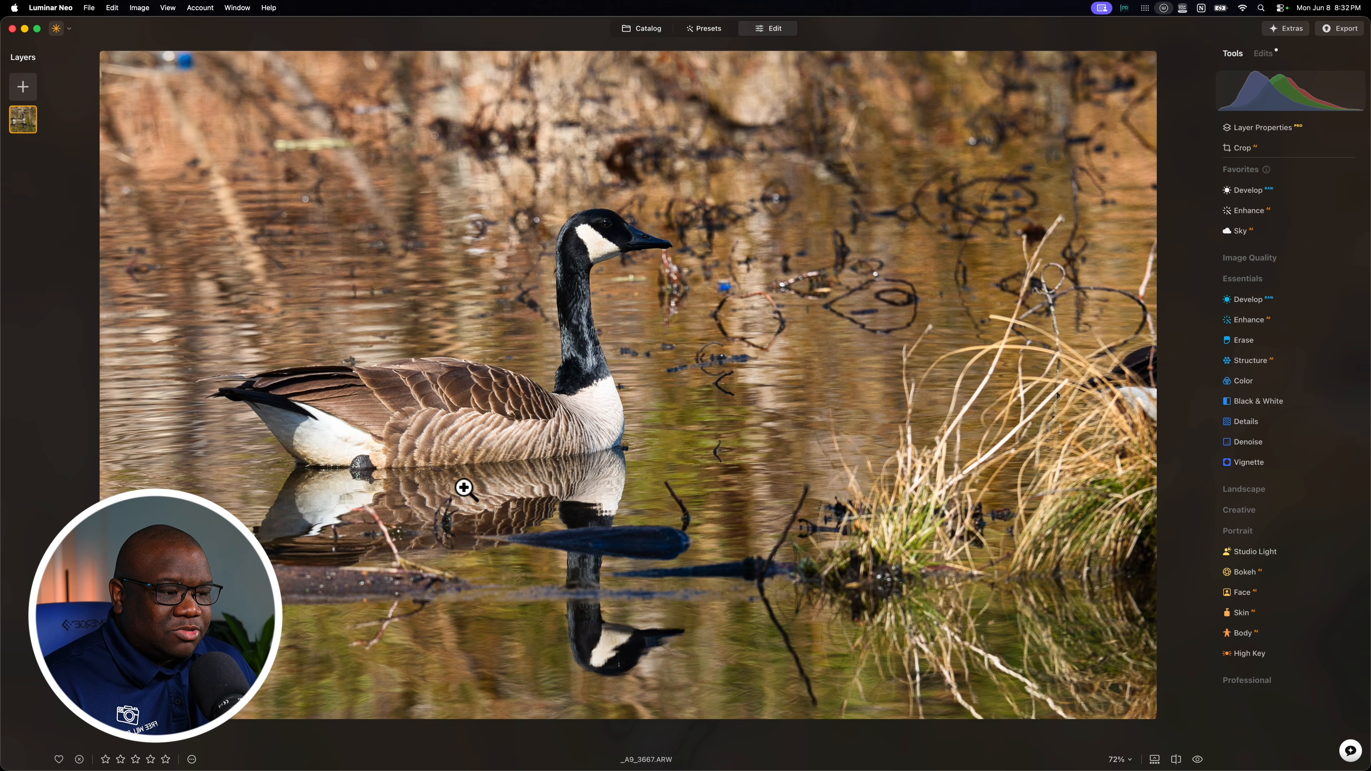
Inspect the blue debris up close, and erase the blue spot near the photo's upper-left corner with brush size 20.
click(185, 60)
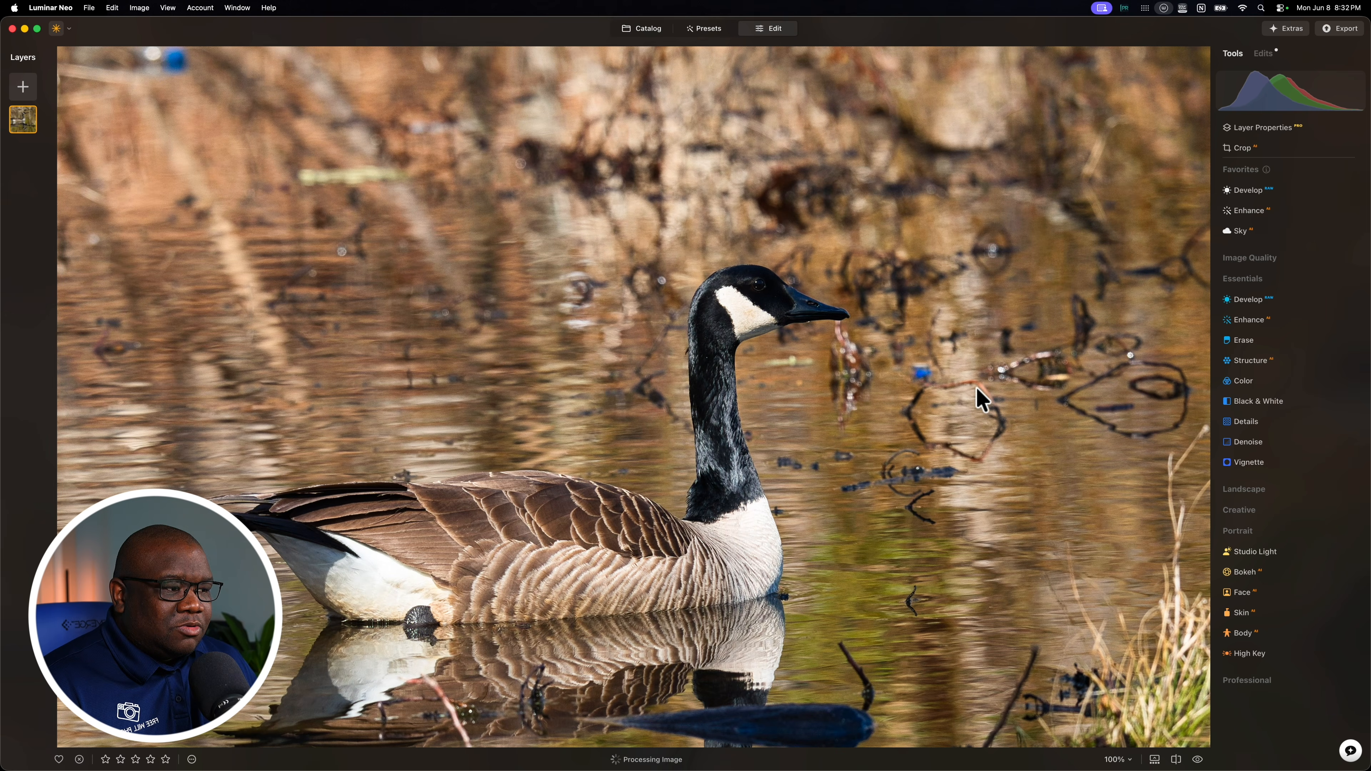
click(927, 380)
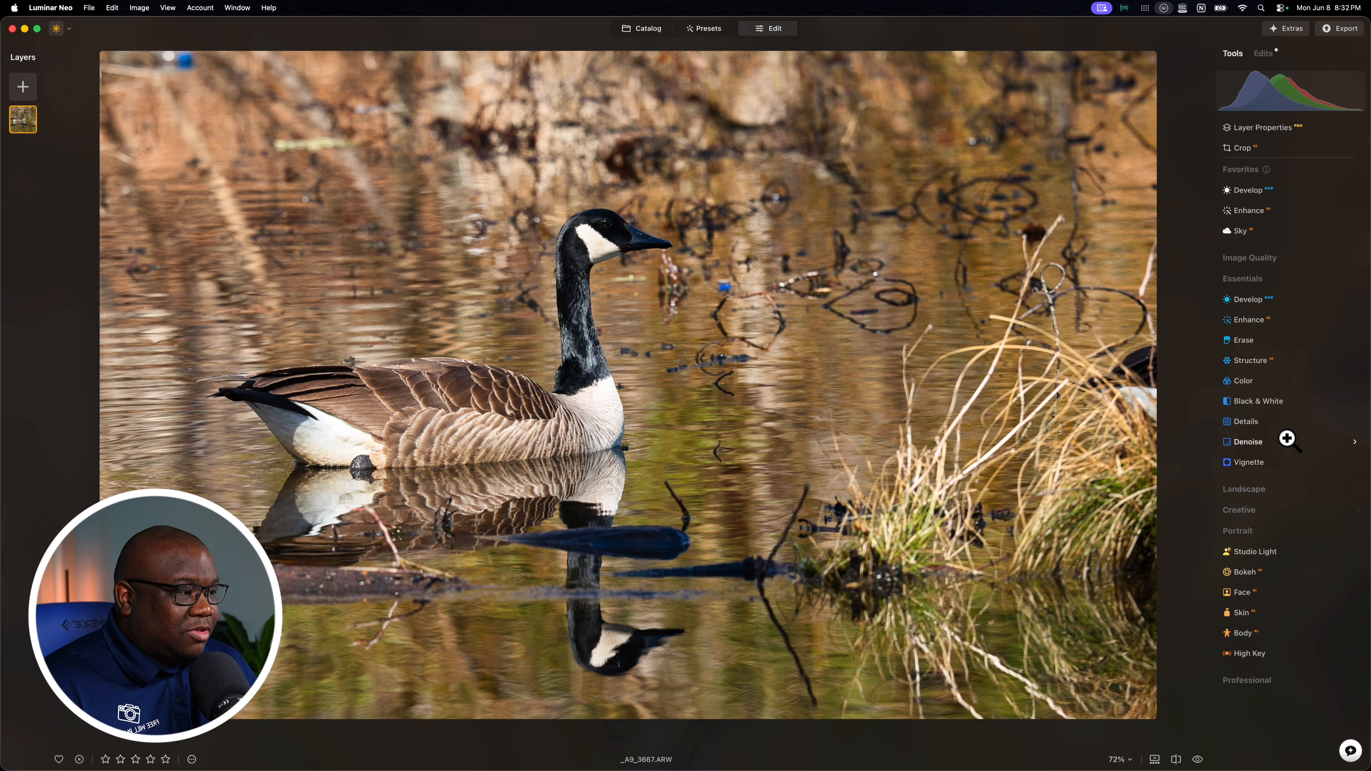
click(1249, 342)
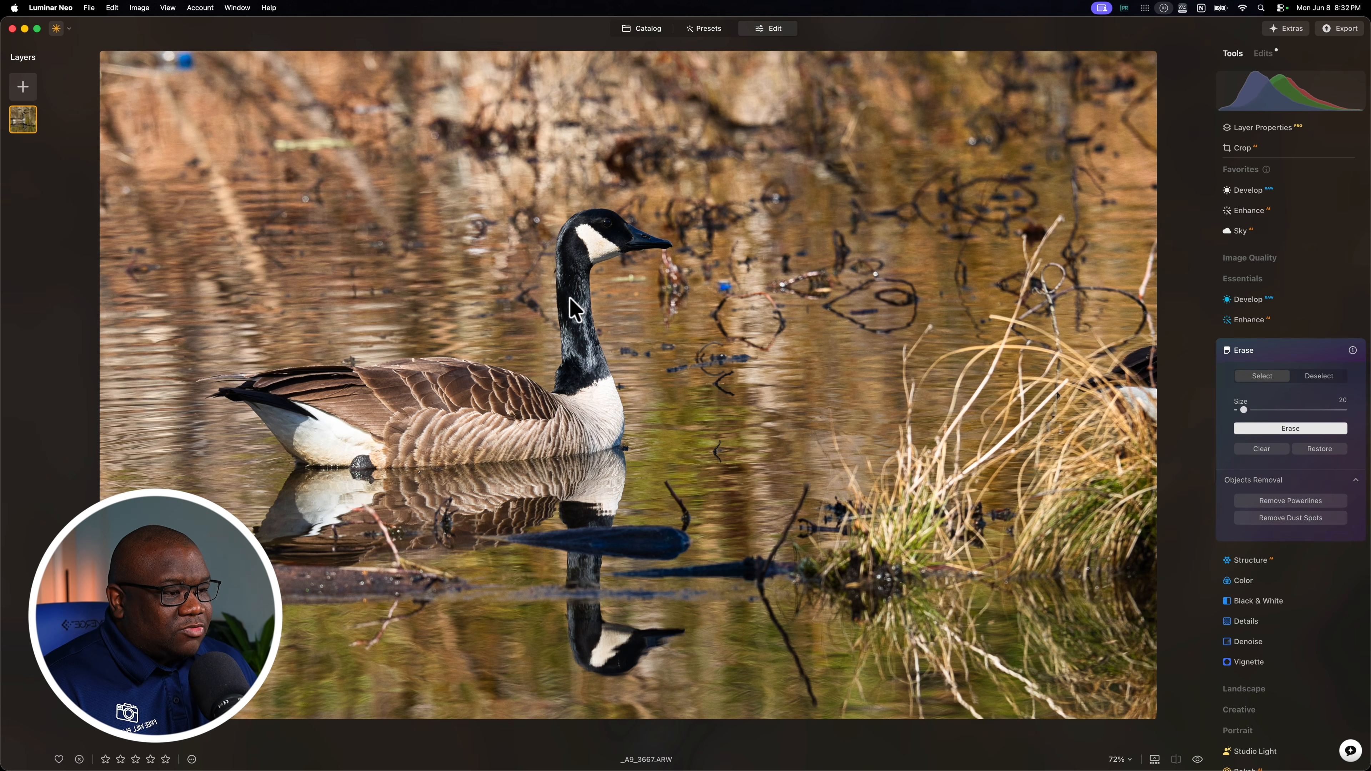
click(184, 63)
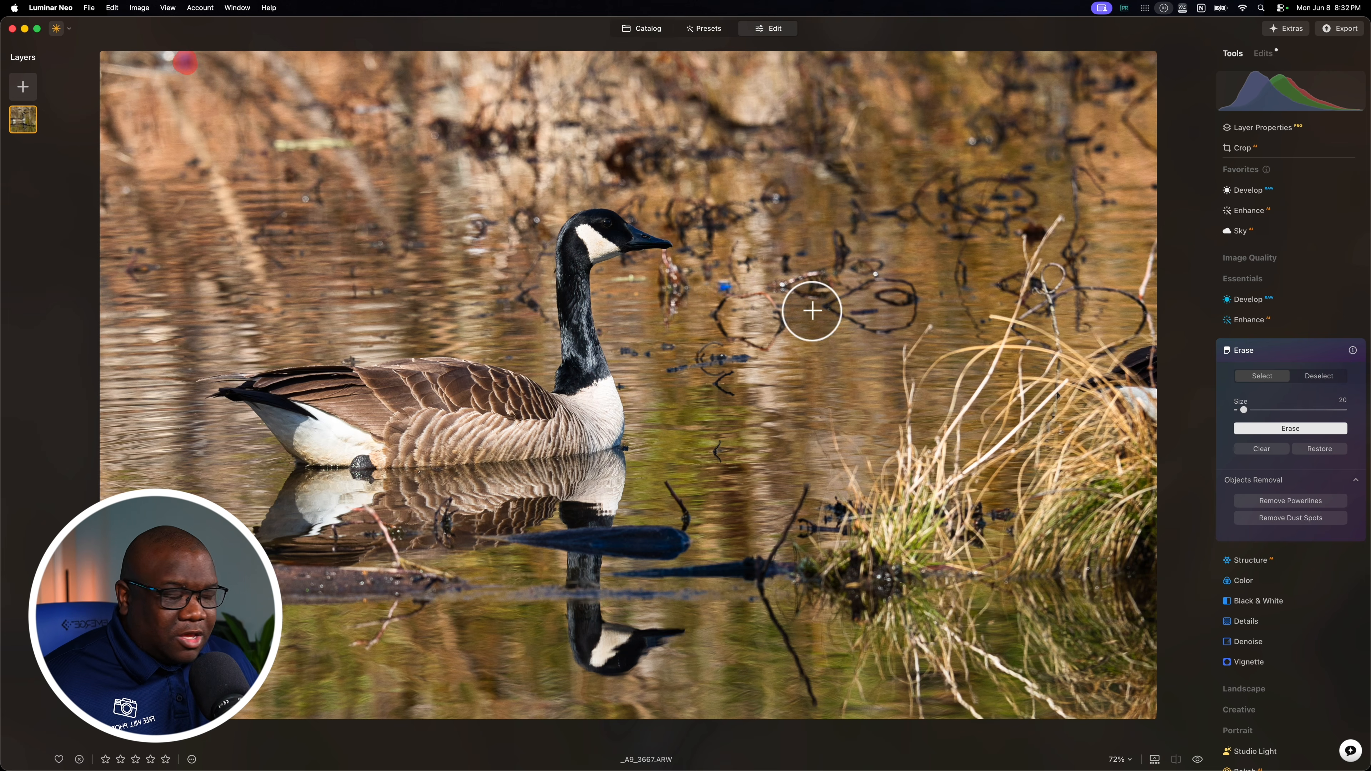
click(1279, 431)
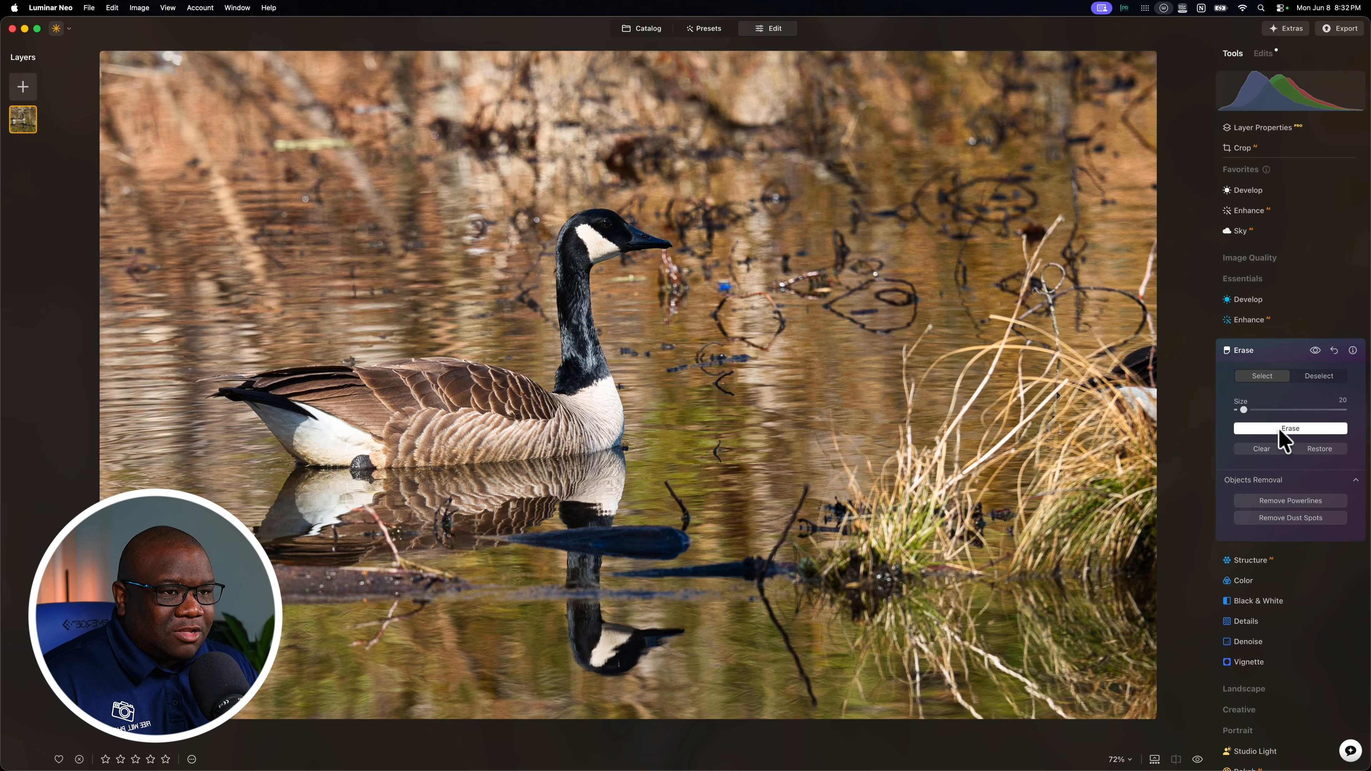
Erase the small blue spot in the water beside the goose's beak with brush size 14, and compare the result before and after.
key([)
click(725, 285)
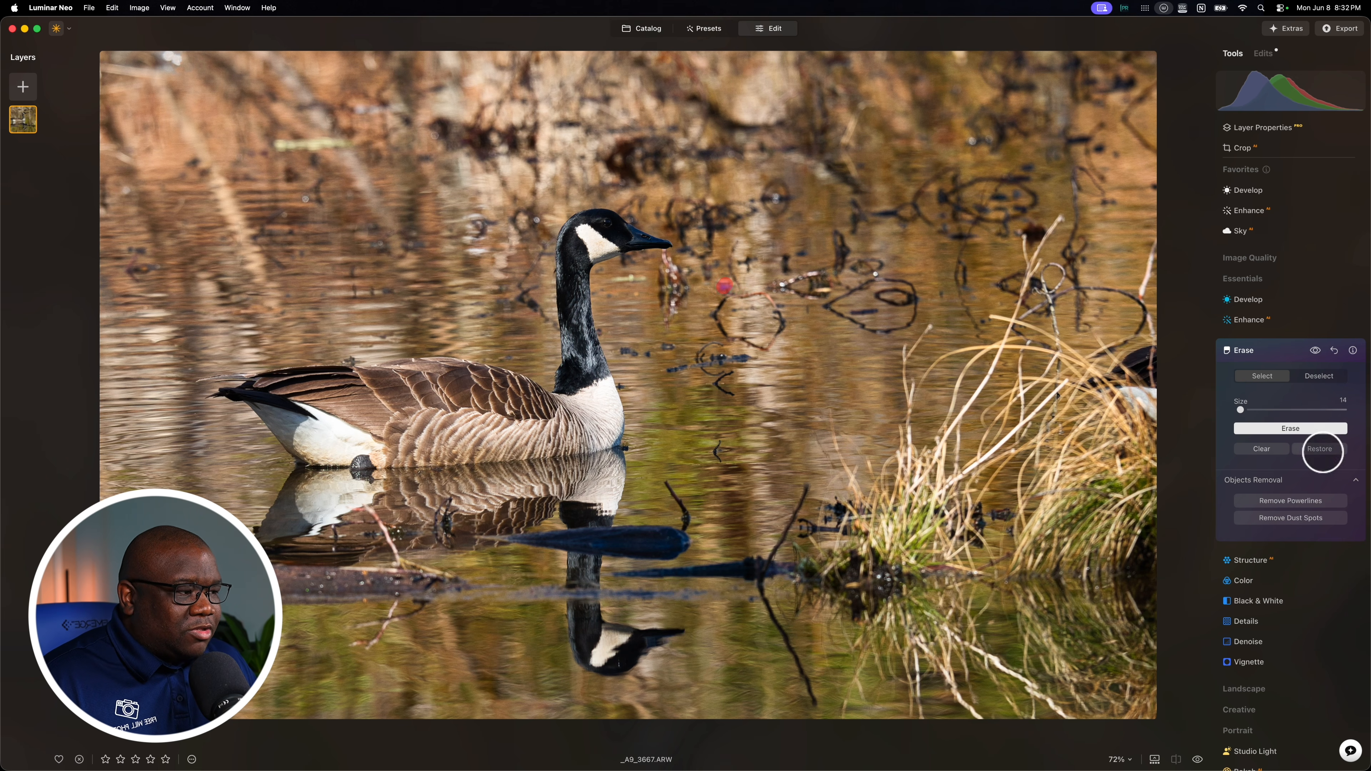
click(1321, 430)
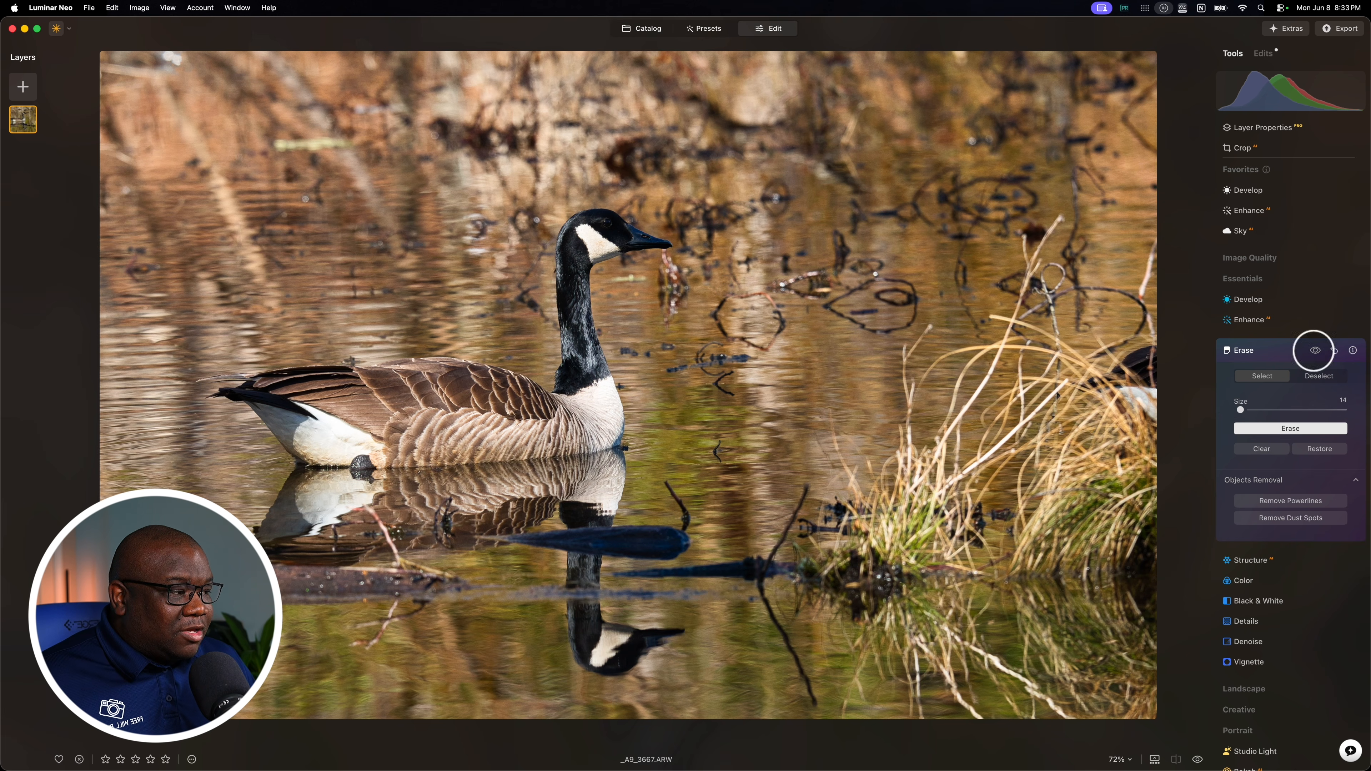
click(1315, 350)
click(1316, 351)
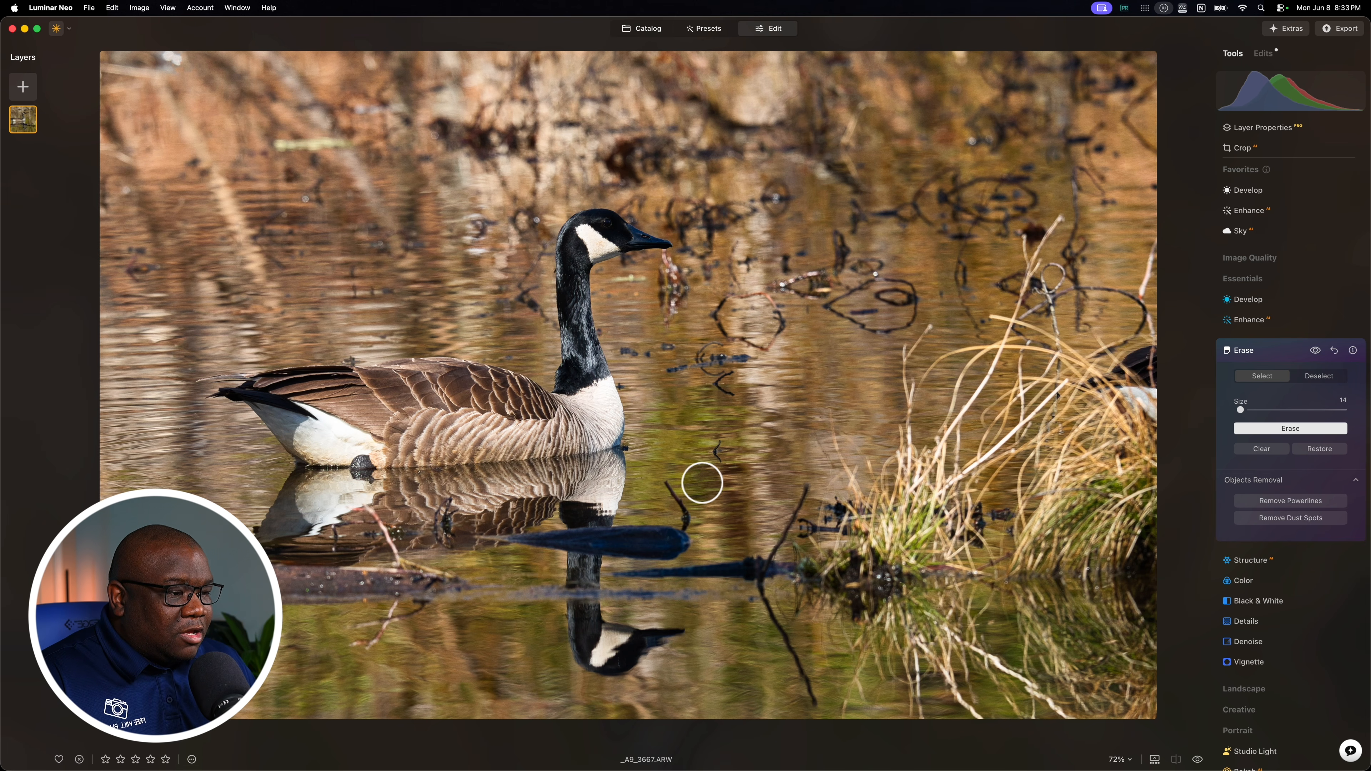
Erase the small dark twig in the water in front of the goose's breast, and compare the edited photo with the original.
drag(719, 444, 721, 462)
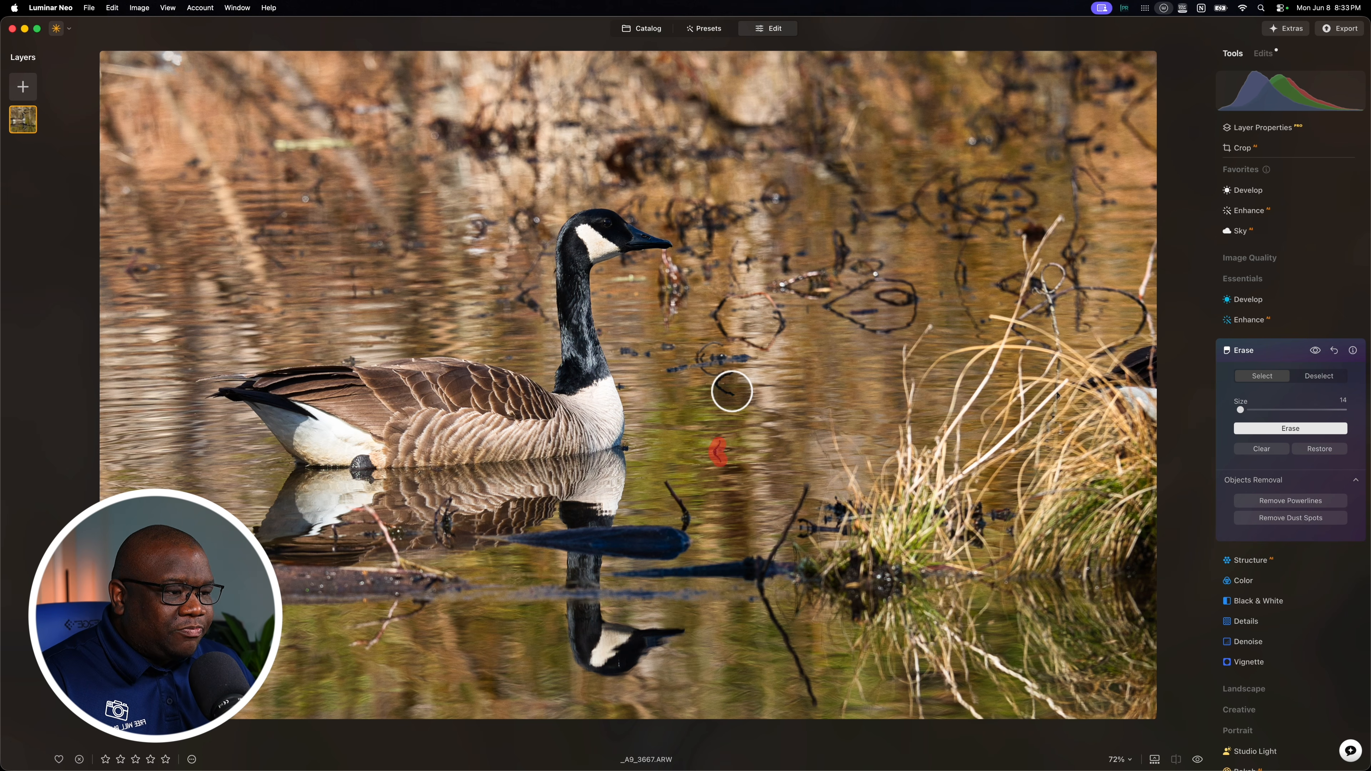
click(1270, 431)
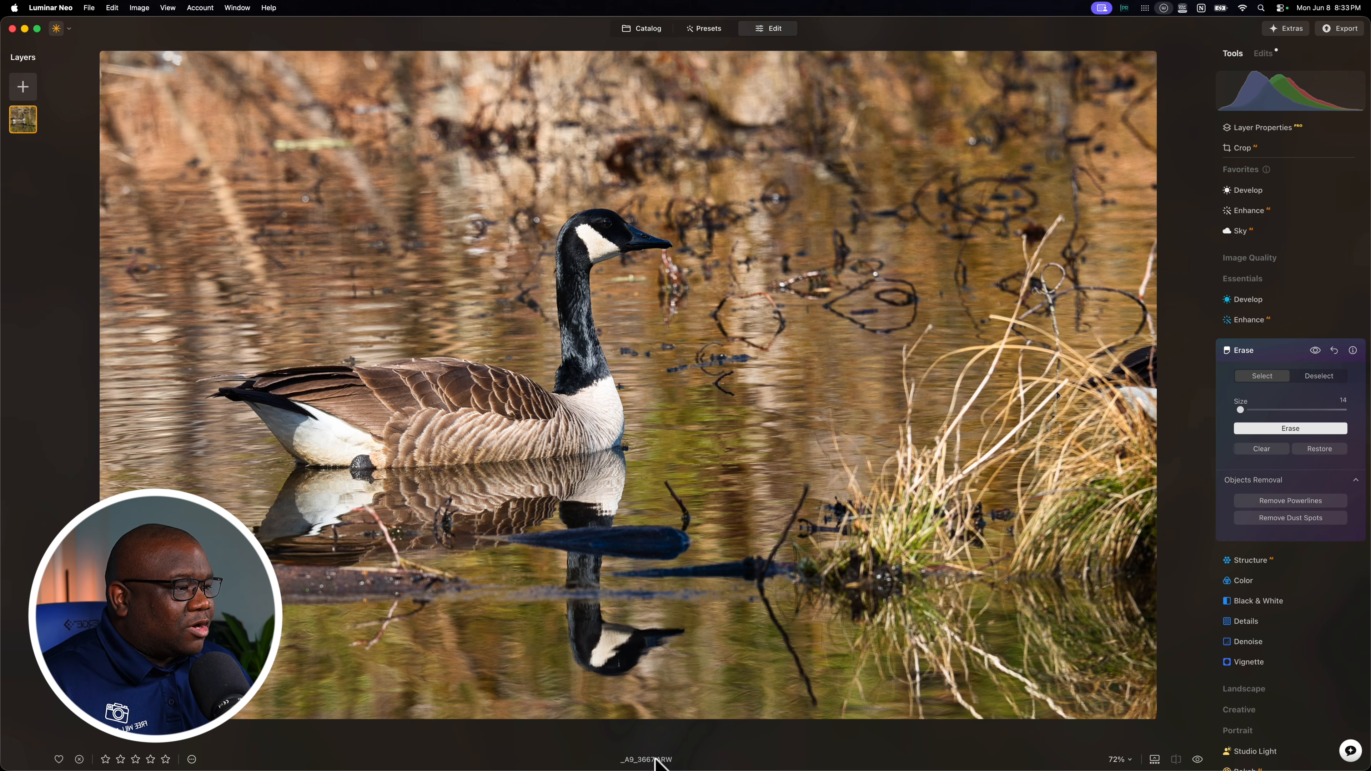
click(1269, 352)
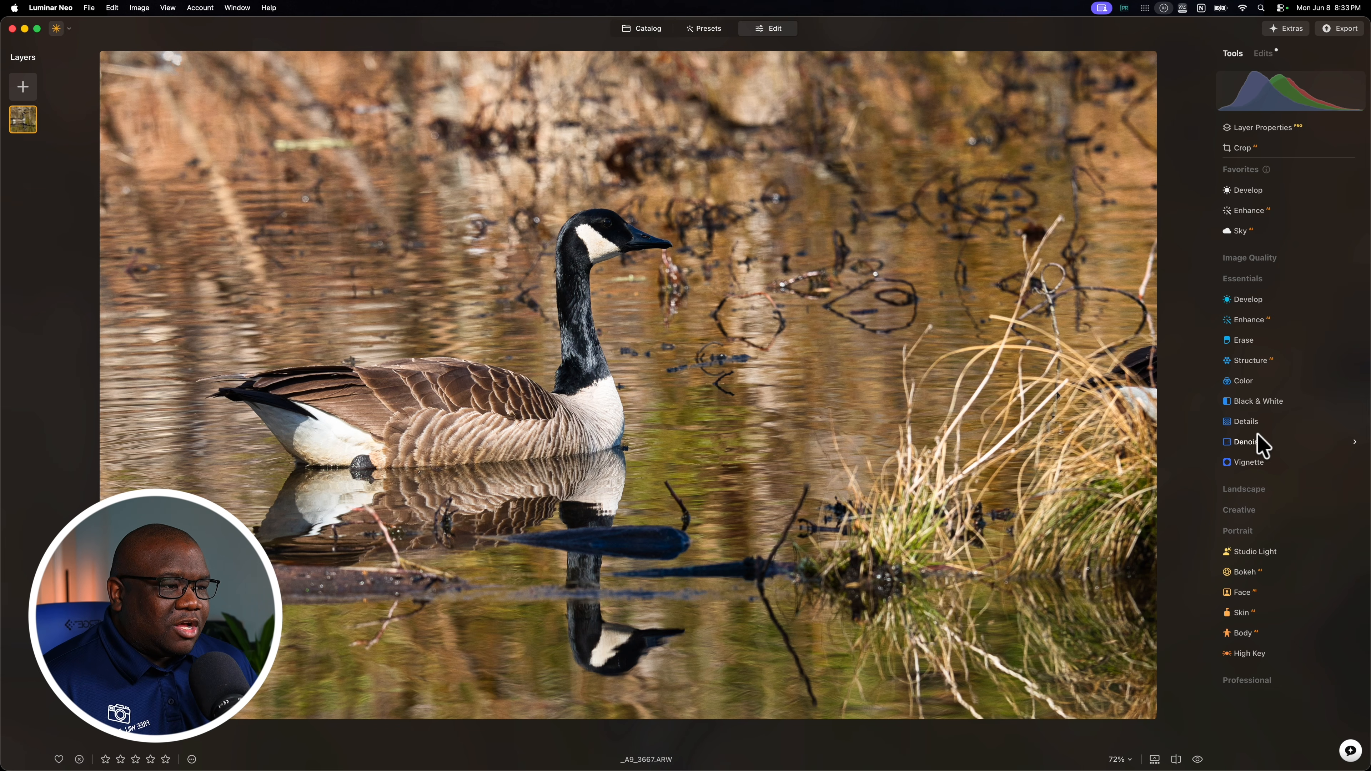
key(backslash)
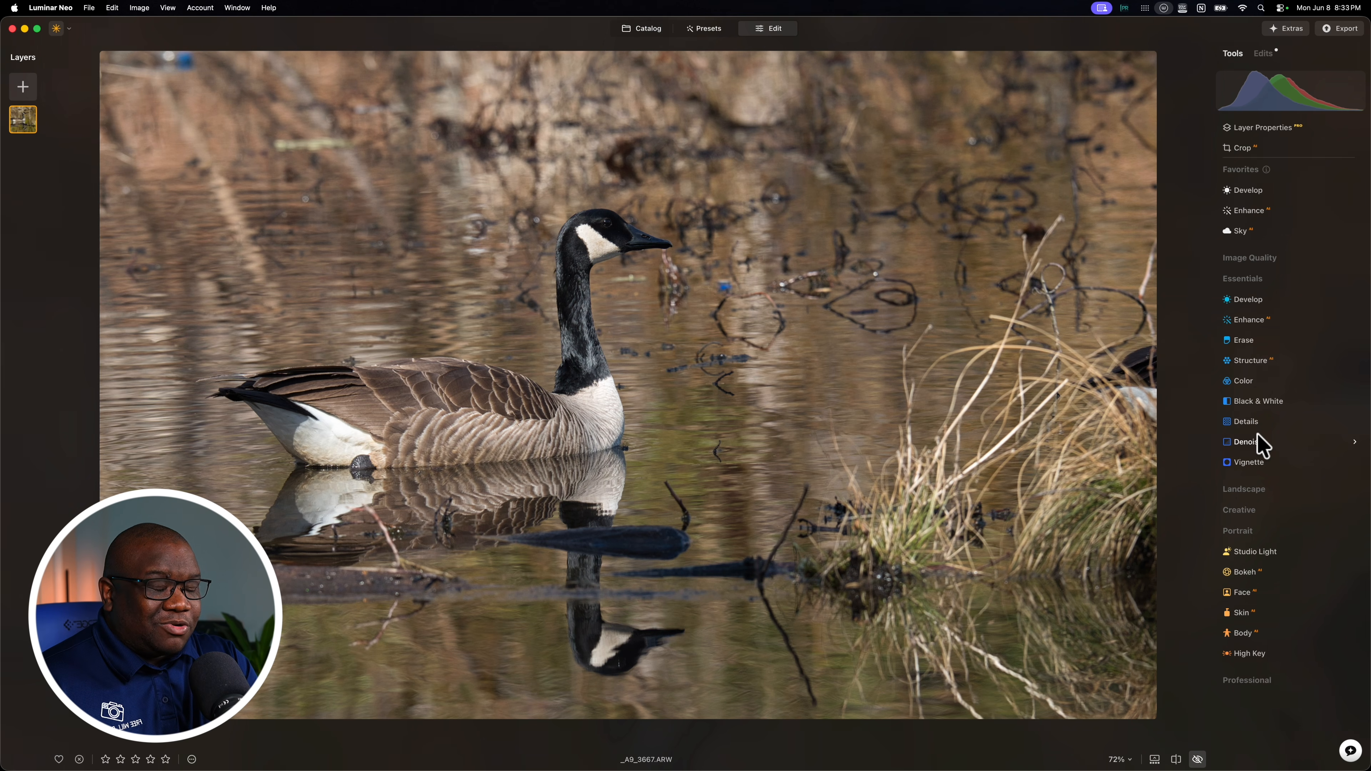
key(backslash)
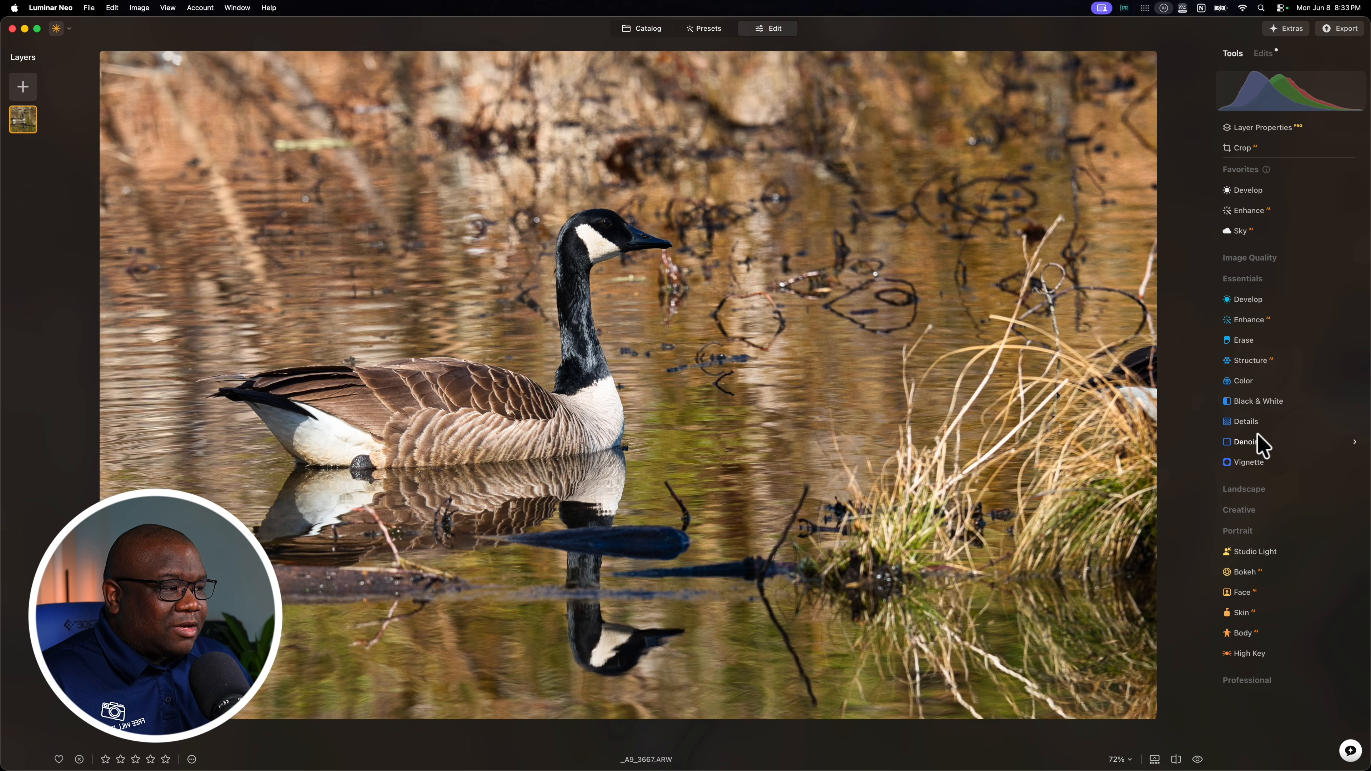
In the Color tool, set Vibrance to 36 and the HSL saturation of Green to -33.
click(1242, 383)
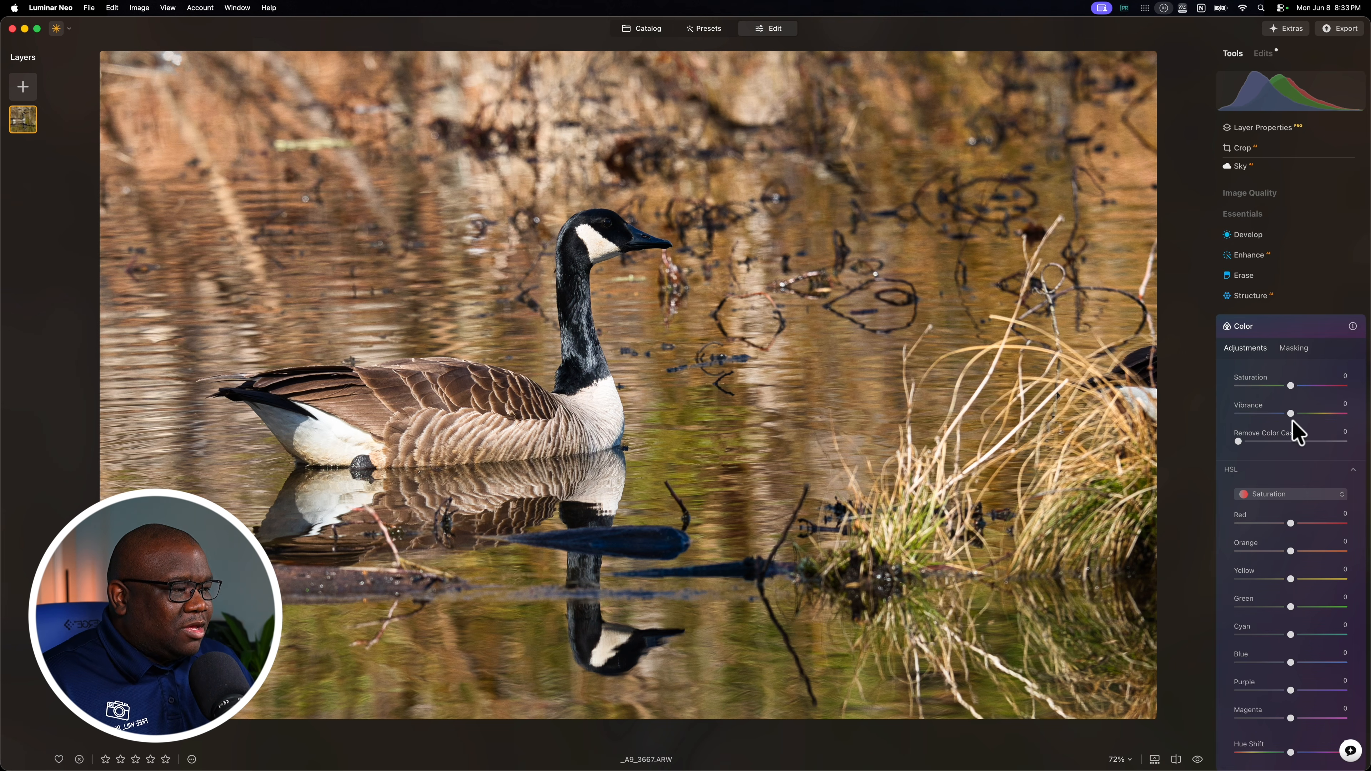
drag(1291, 414, 1310, 414)
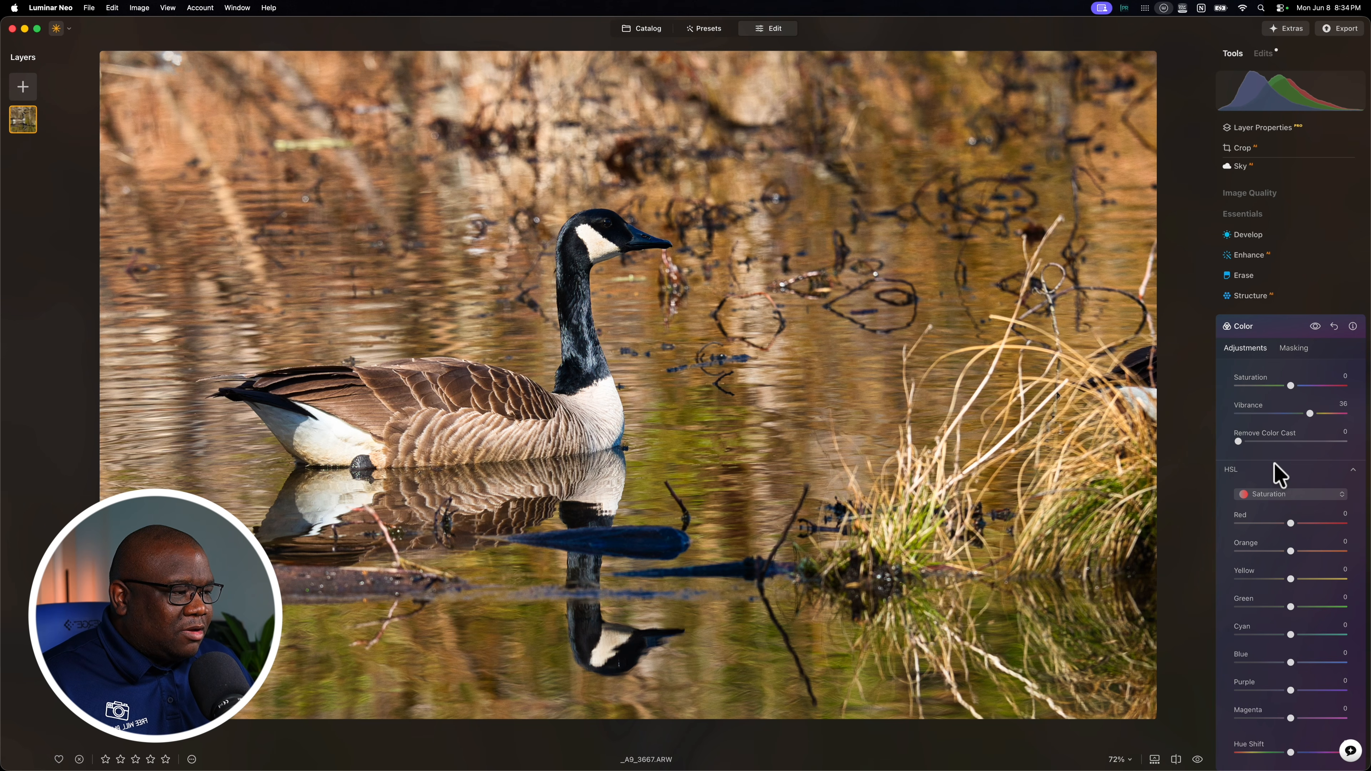
scroll(1274, 463, down, 3)
scroll(1274, 462, down, 1)
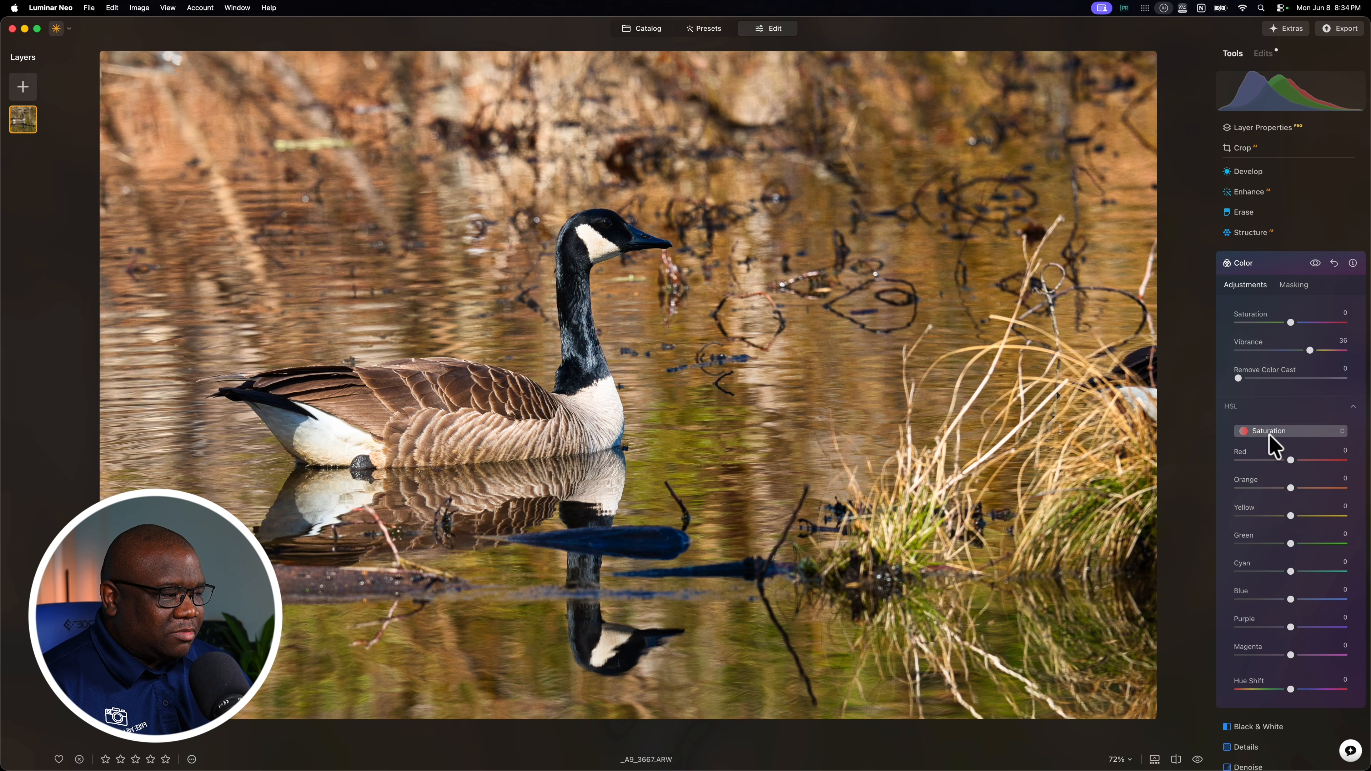
mouse_move(1291, 544)
mouse_down()
mouse_move(1262, 545)
mouse_move(1272, 546)
mouse_up()
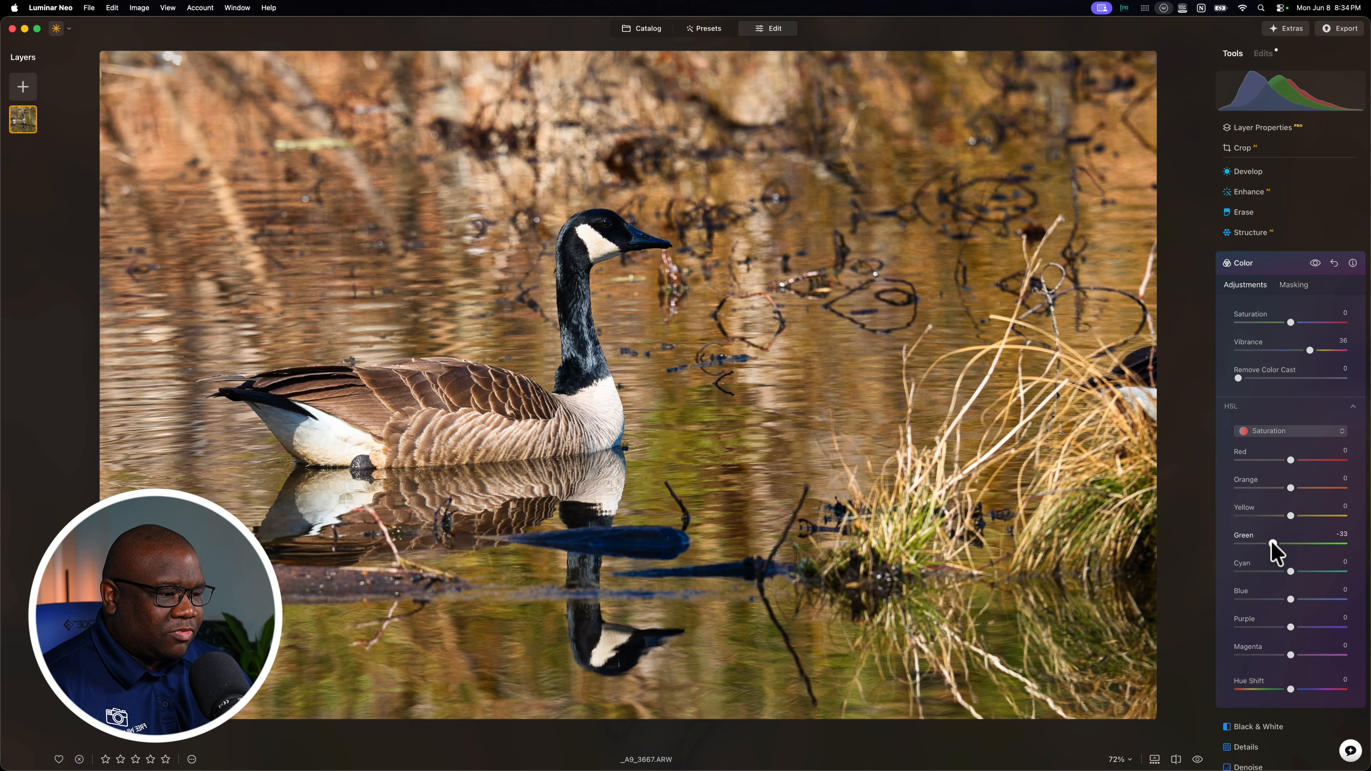
Set the HSL hue of Green to -55 and of Yellow to -19, and close the Color tool.
click(1282, 435)
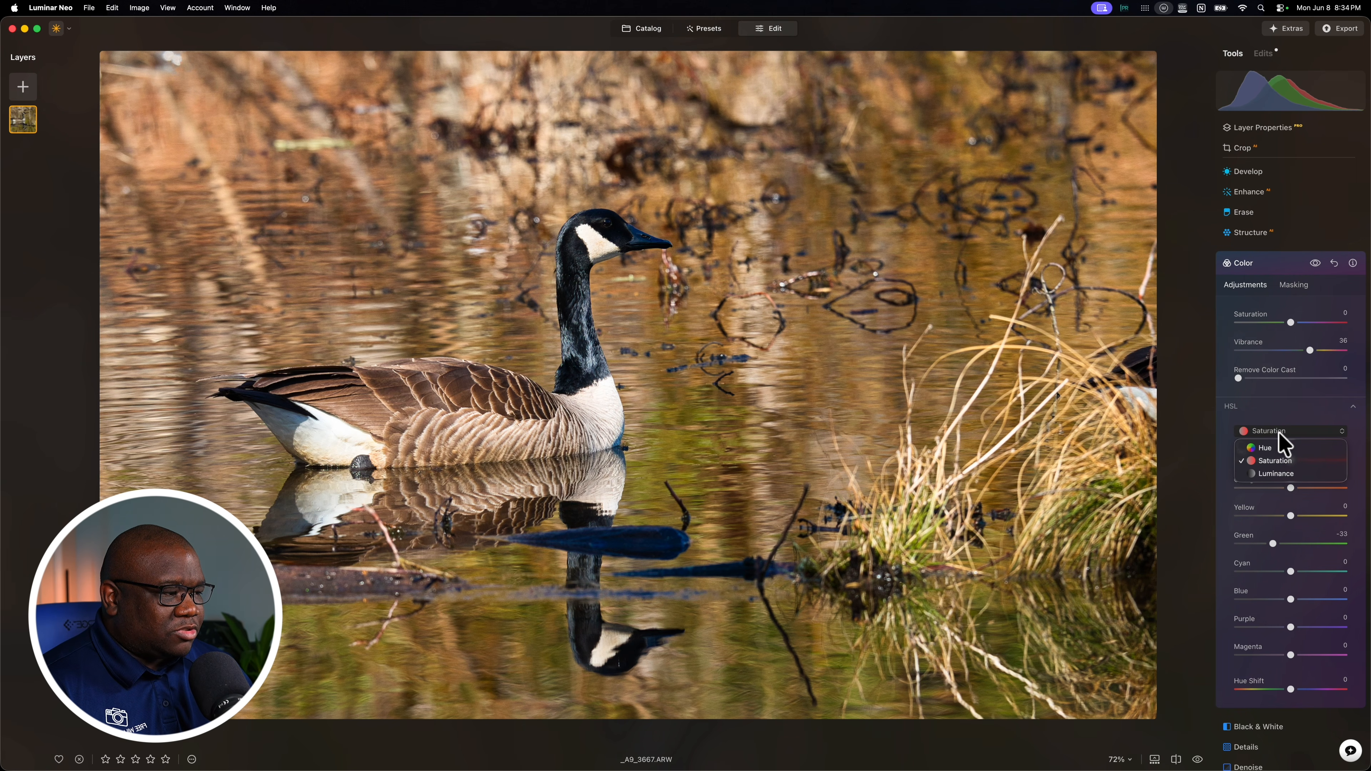
click(1268, 449)
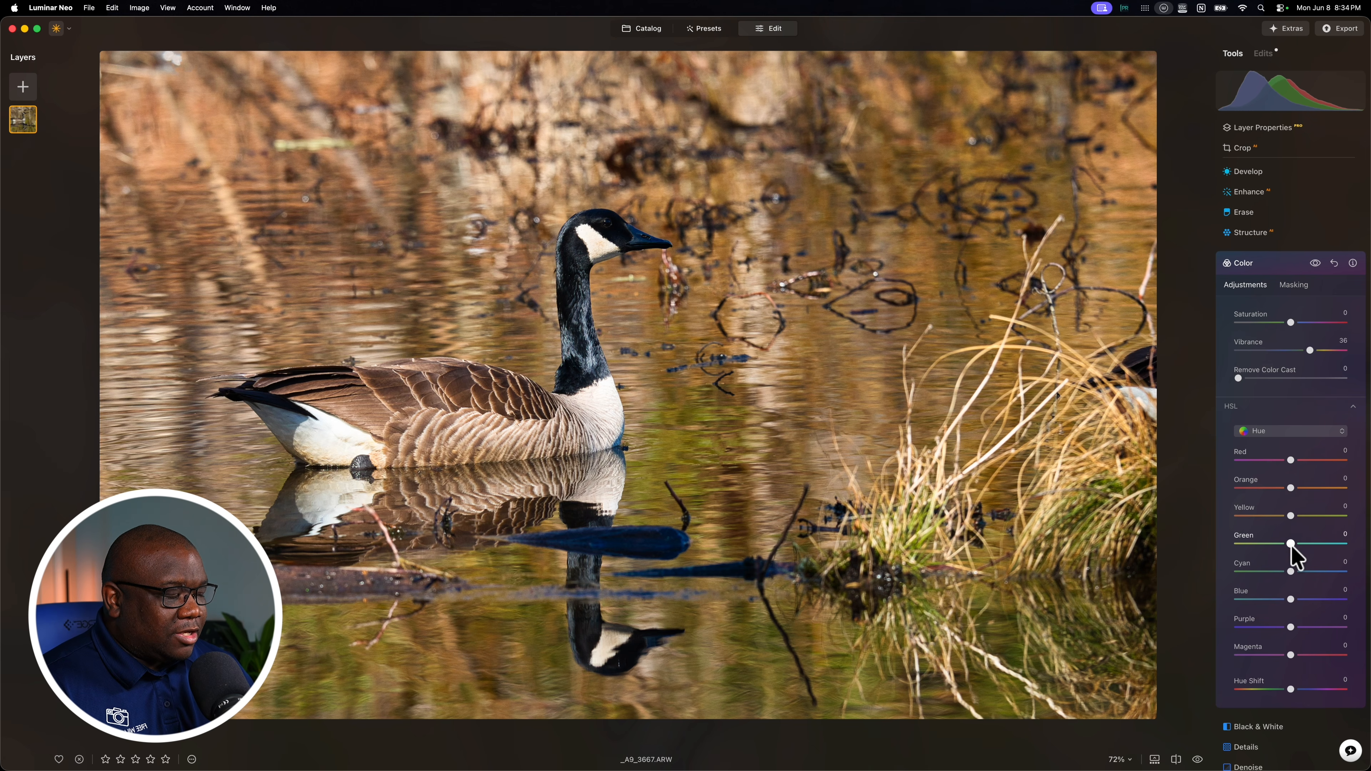
click(1291, 543)
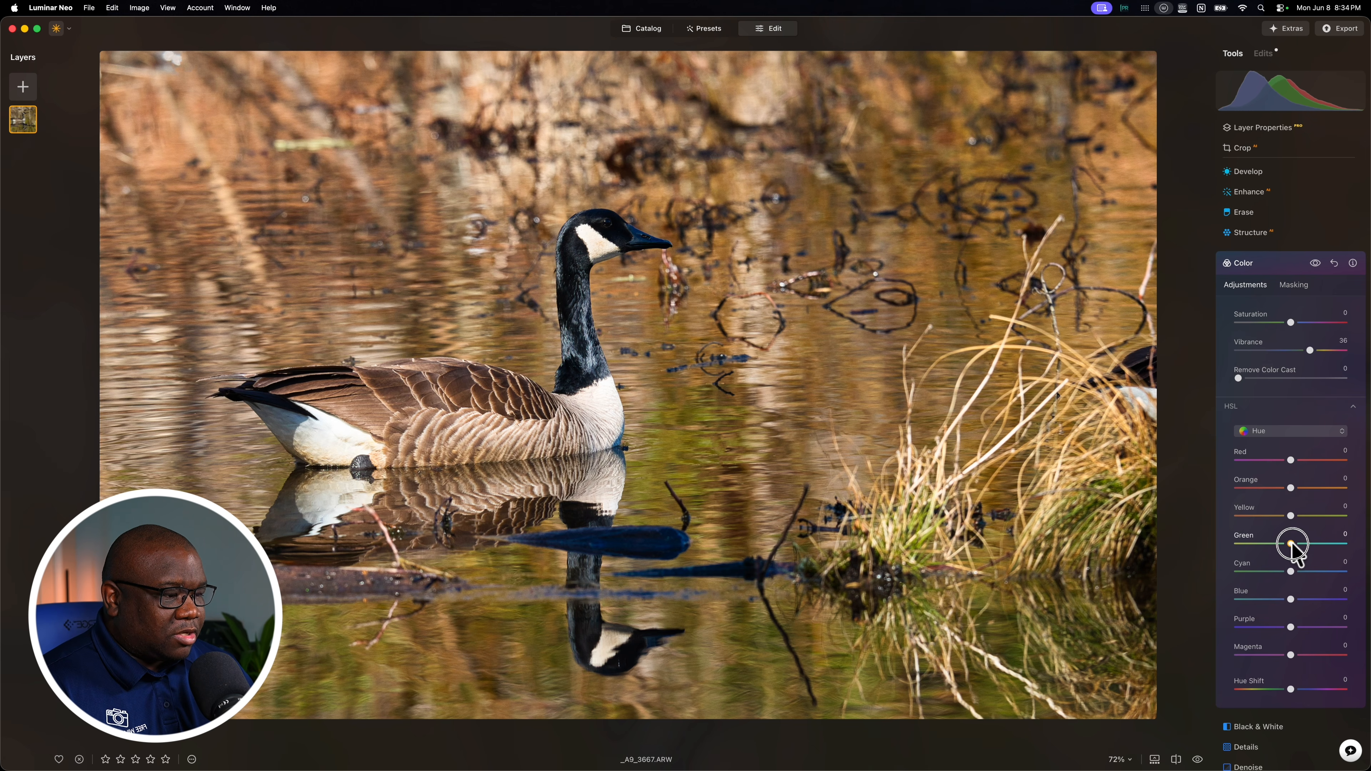
drag(1291, 544, 1261, 544)
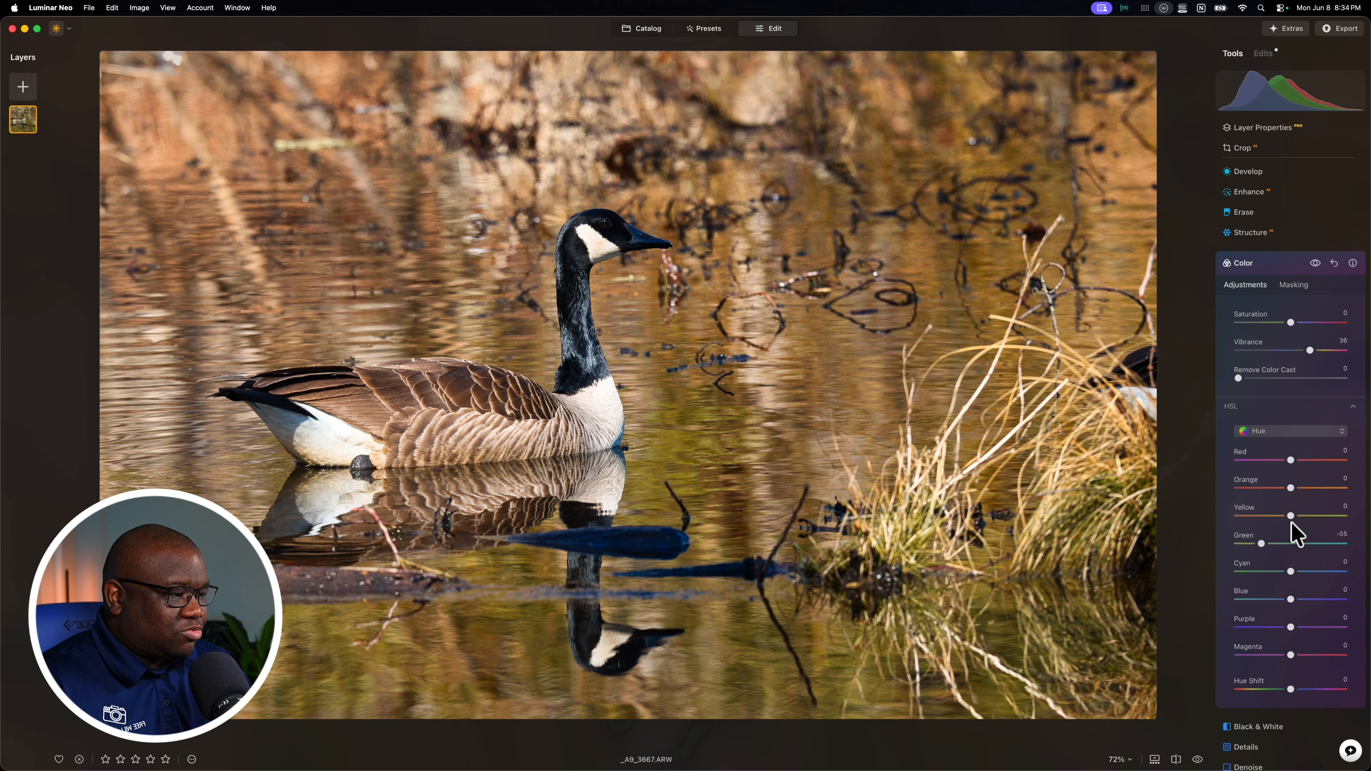
mouse_move(1291, 517)
mouse_down()
mouse_move(1308, 518)
mouse_move(1280, 517)
mouse_up()
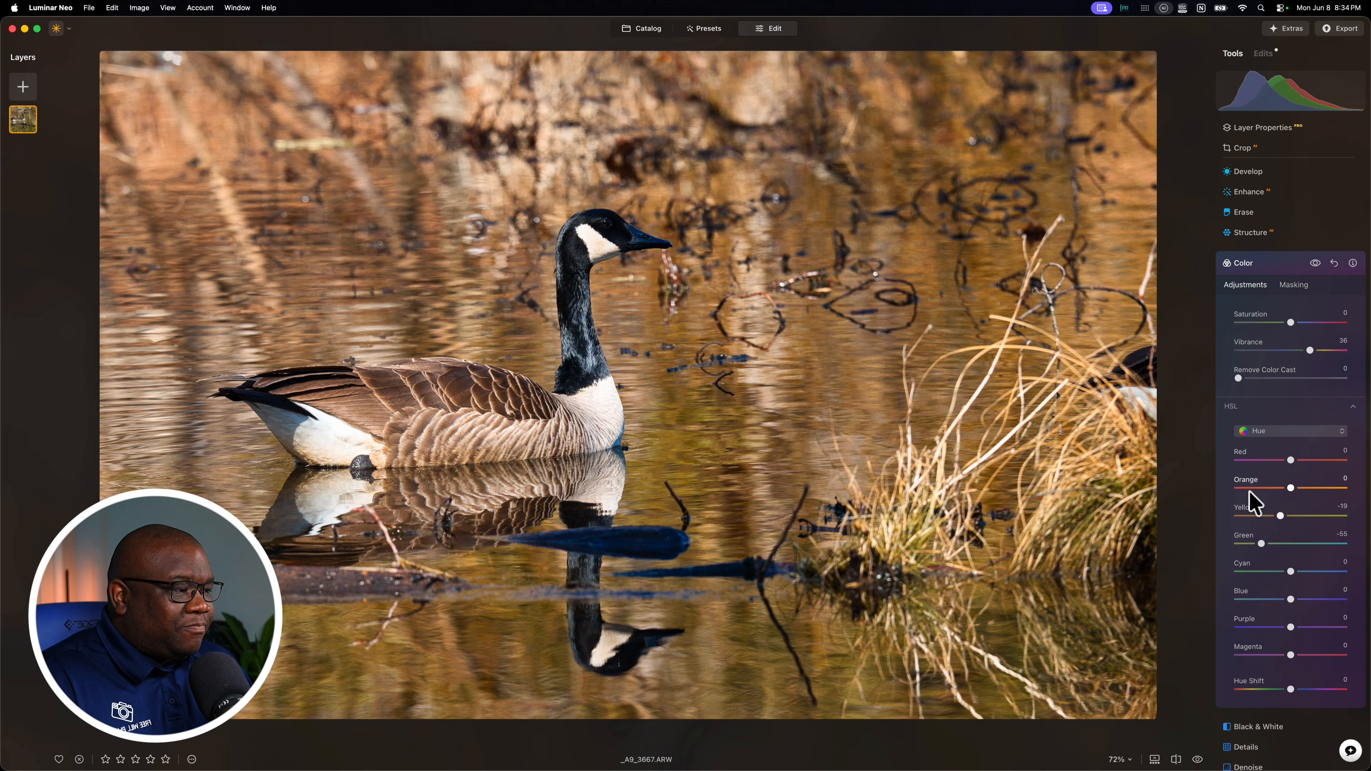
click(1264, 409)
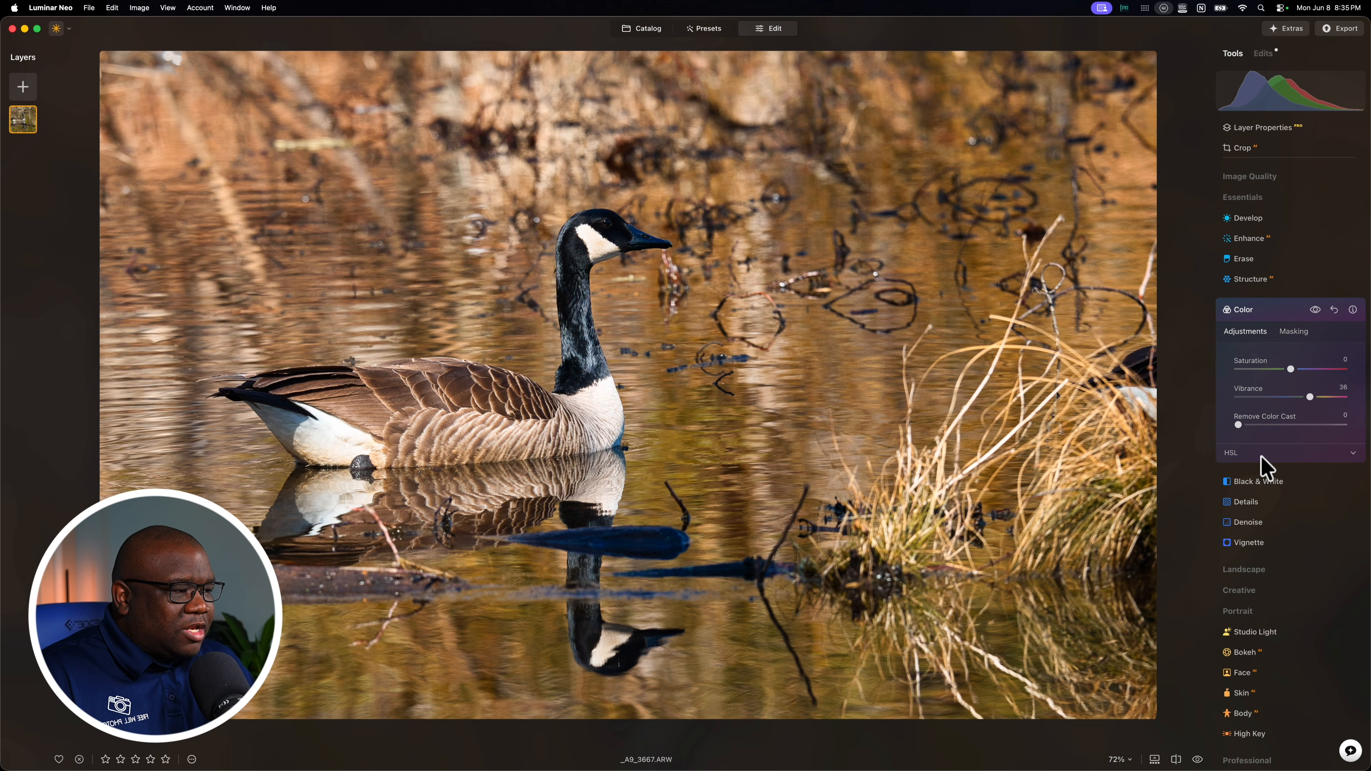
click(1261, 312)
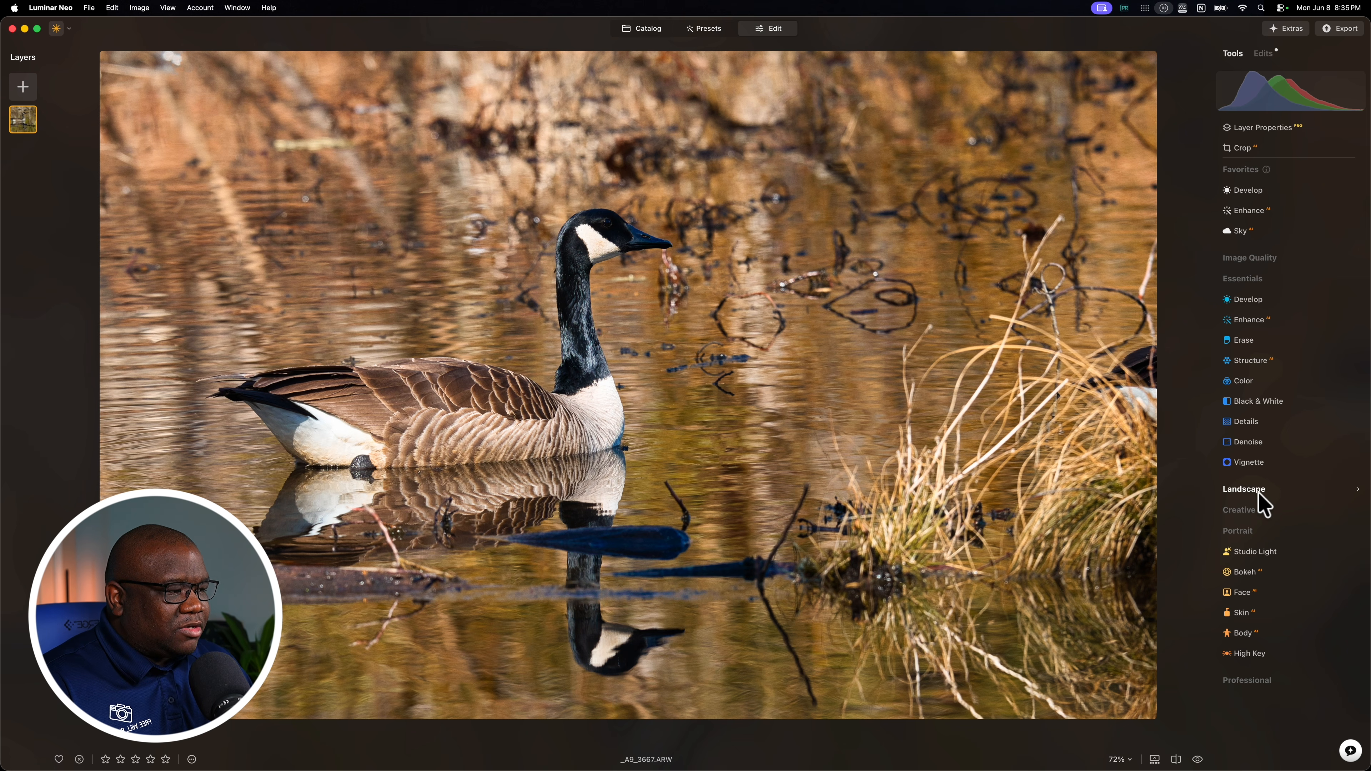
Set Golden Hour to 55 in the Landscape tool.
click(1247, 279)
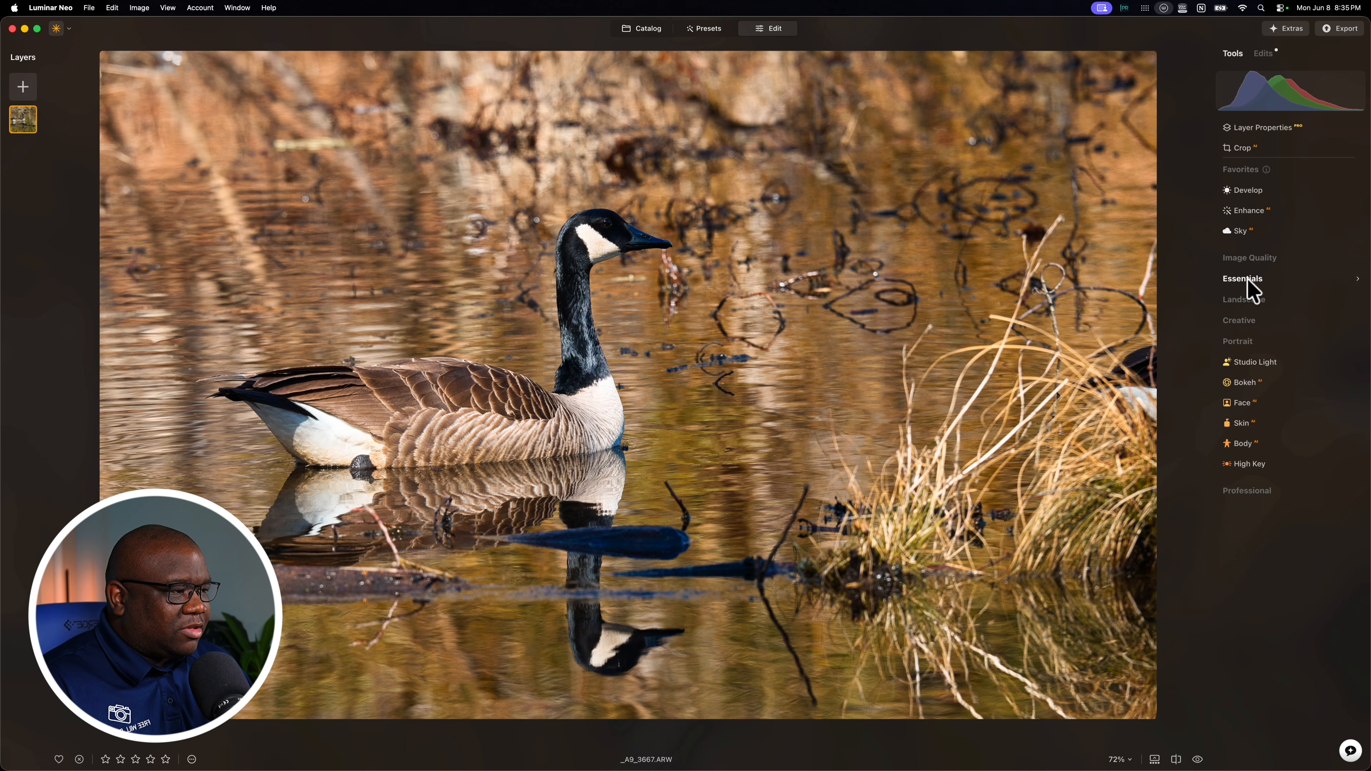
click(1250, 302)
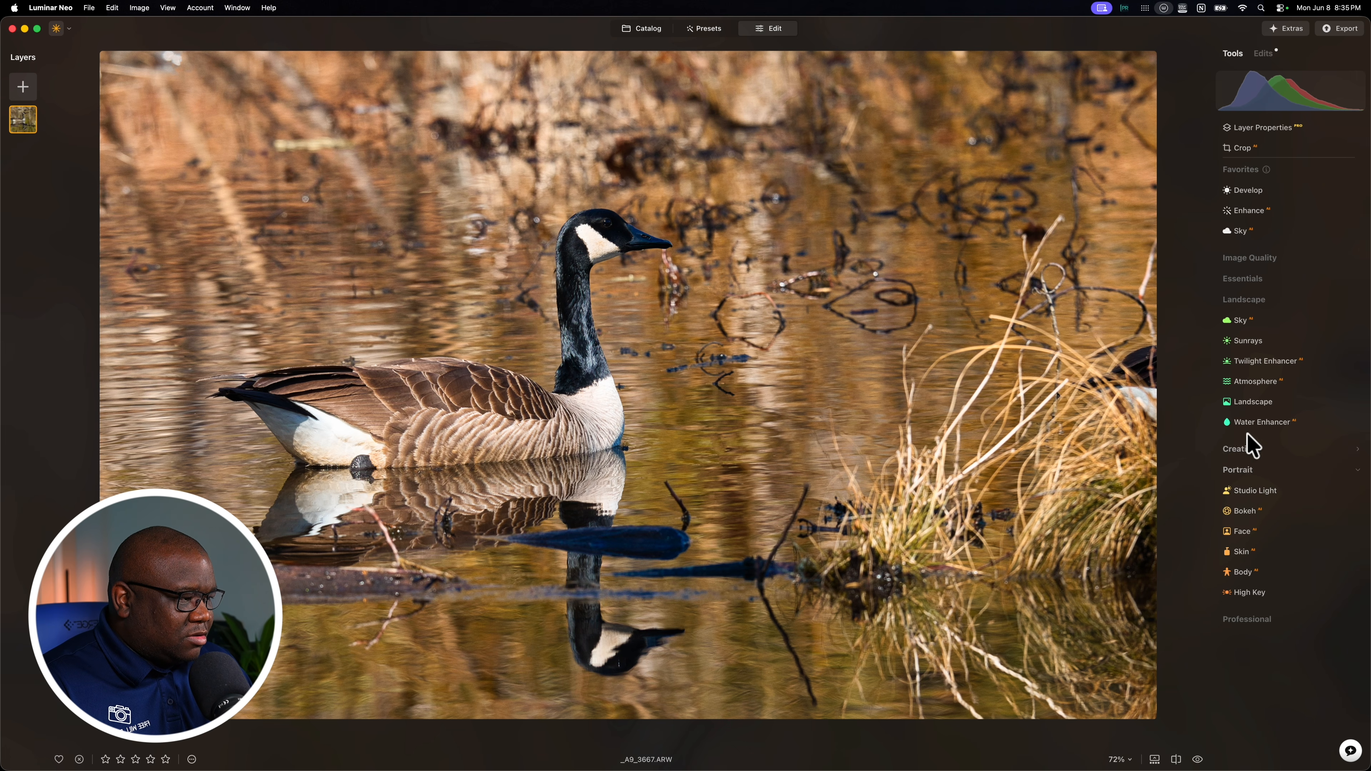
click(1245, 402)
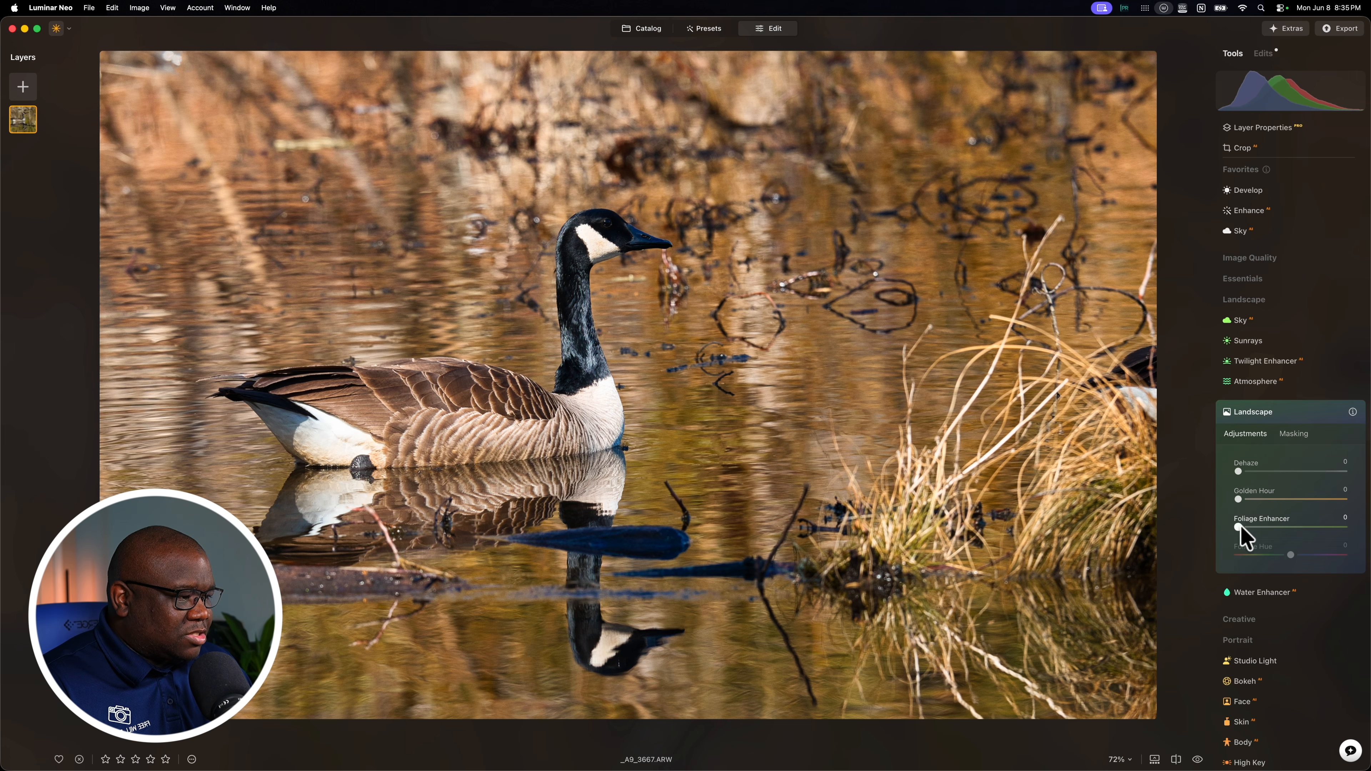
drag(1238, 499, 1293, 498)
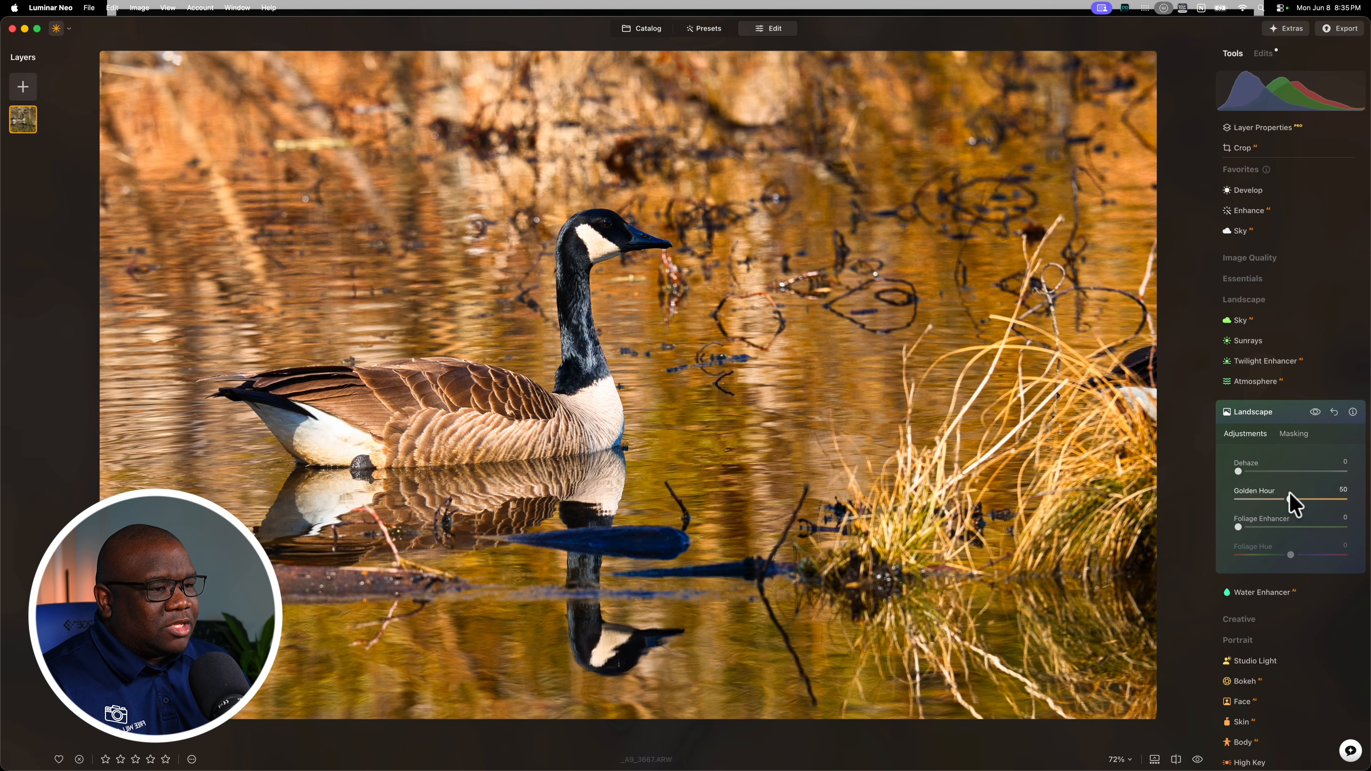
drag(1292, 499, 1298, 499)
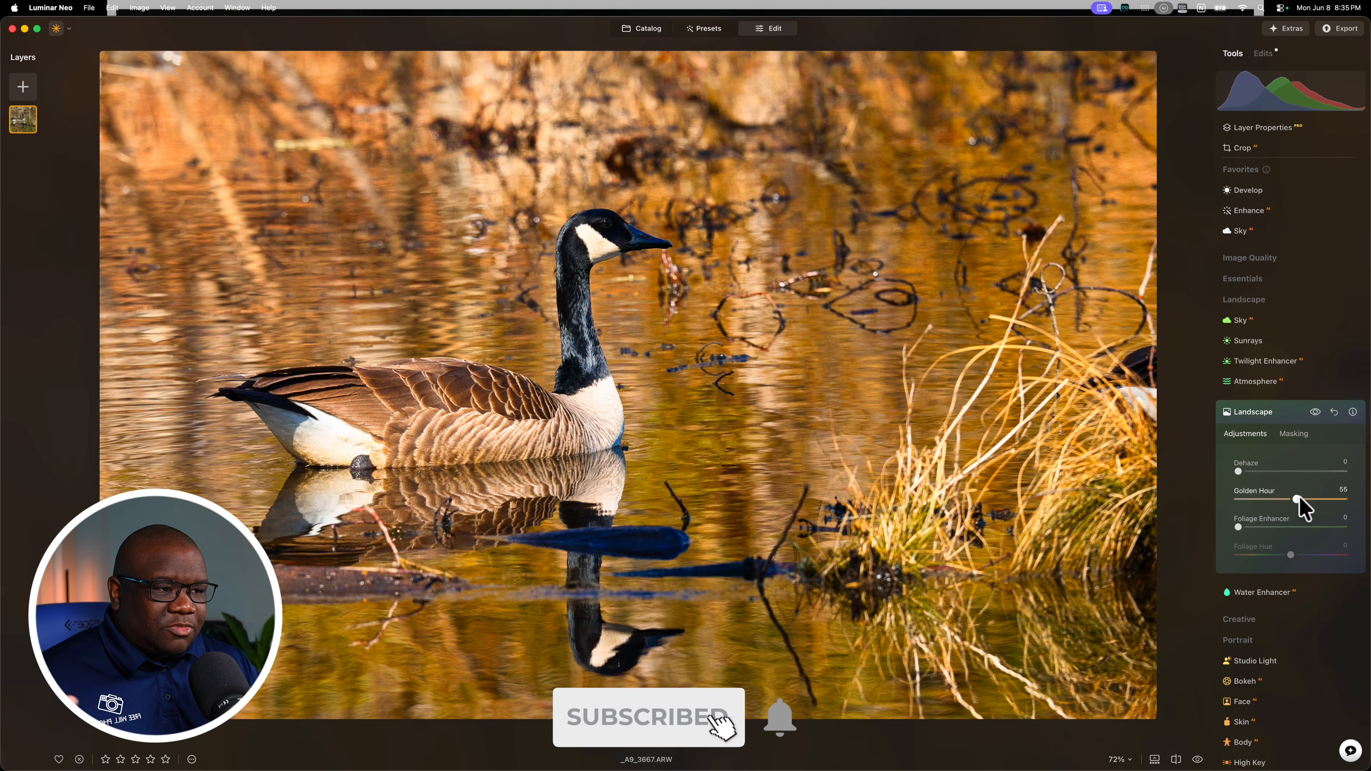
Compare the photo with and without the Landscape adjustment, and close the Landscape tool.
click(1316, 413)
click(1316, 413)
click(1316, 413)
click(1316, 413)
click(1316, 413)
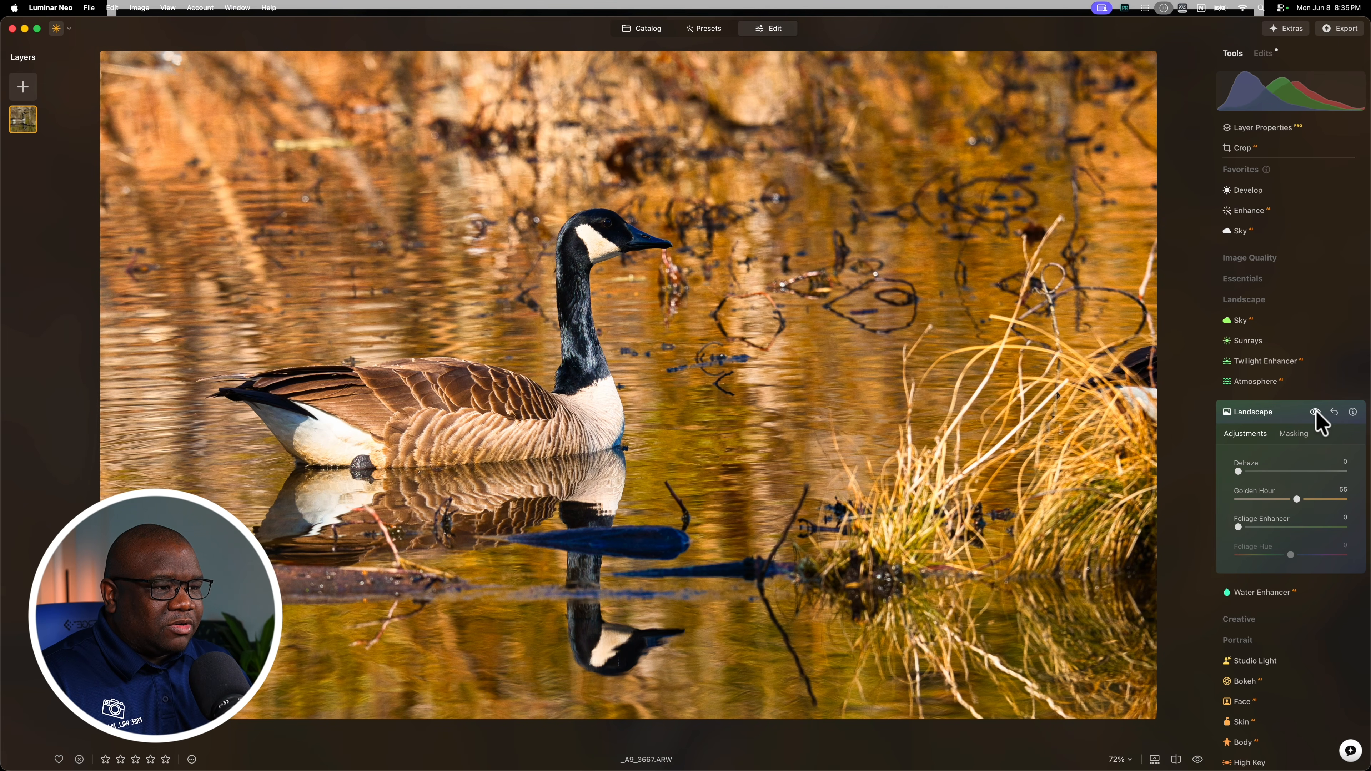
click(1275, 411)
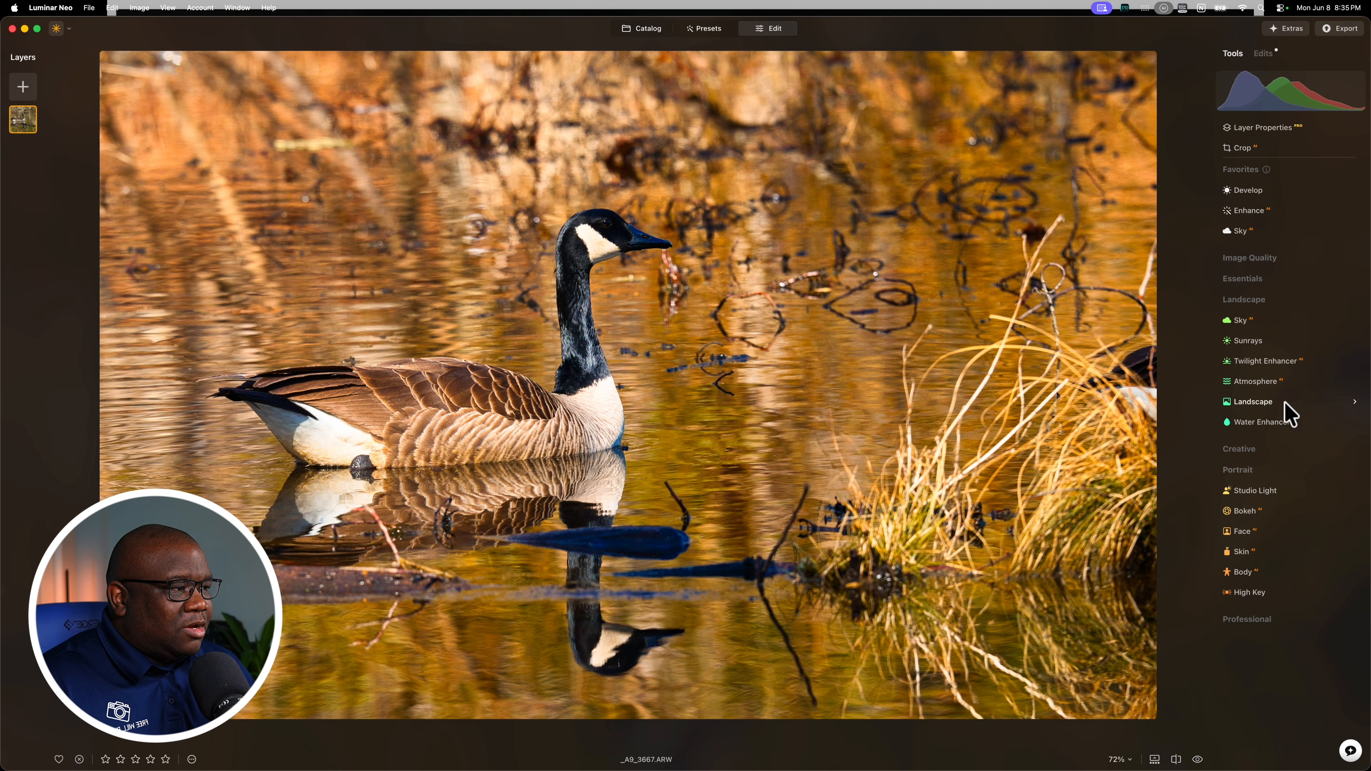
Add a new Develop adjustment from the Essentials tools and lower its Exposure to -1.09.
click(1242, 300)
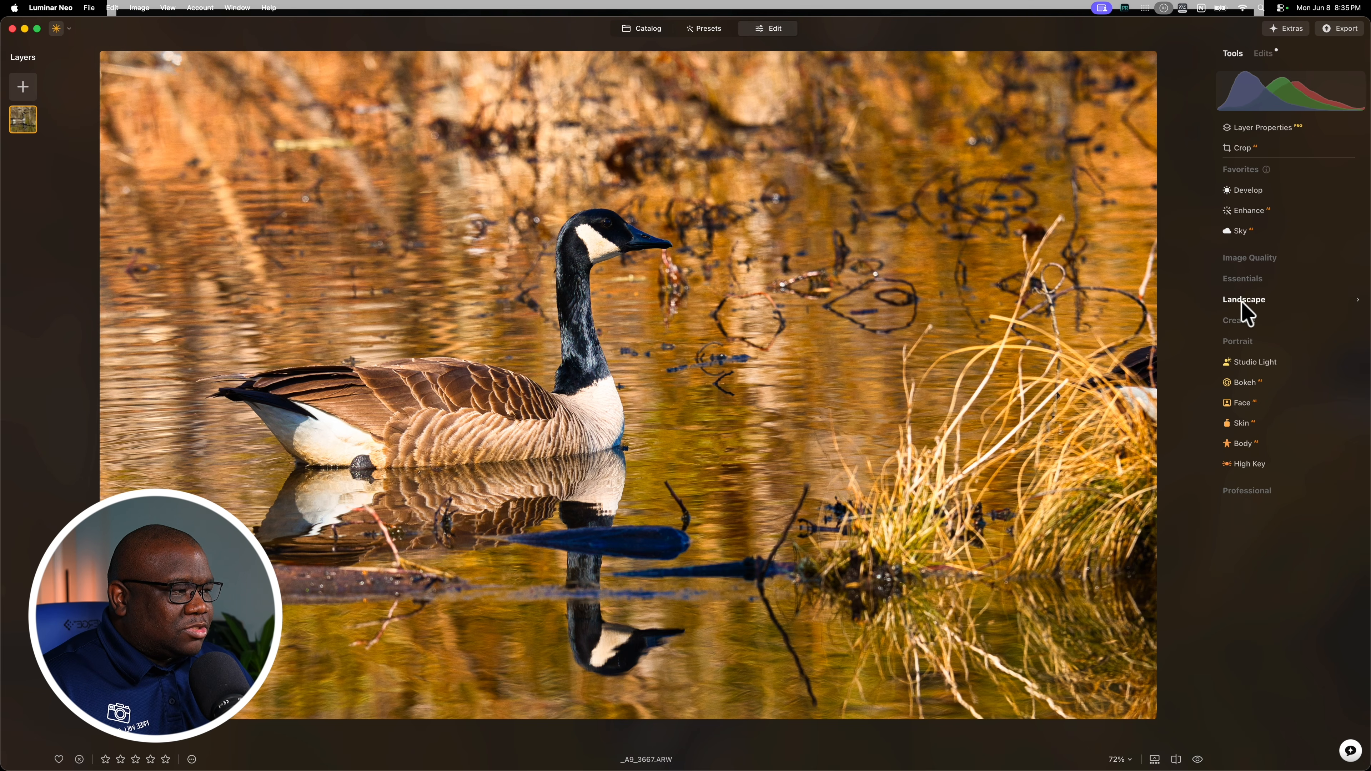
click(1239, 340)
click(1247, 277)
click(1245, 301)
click(1266, 388)
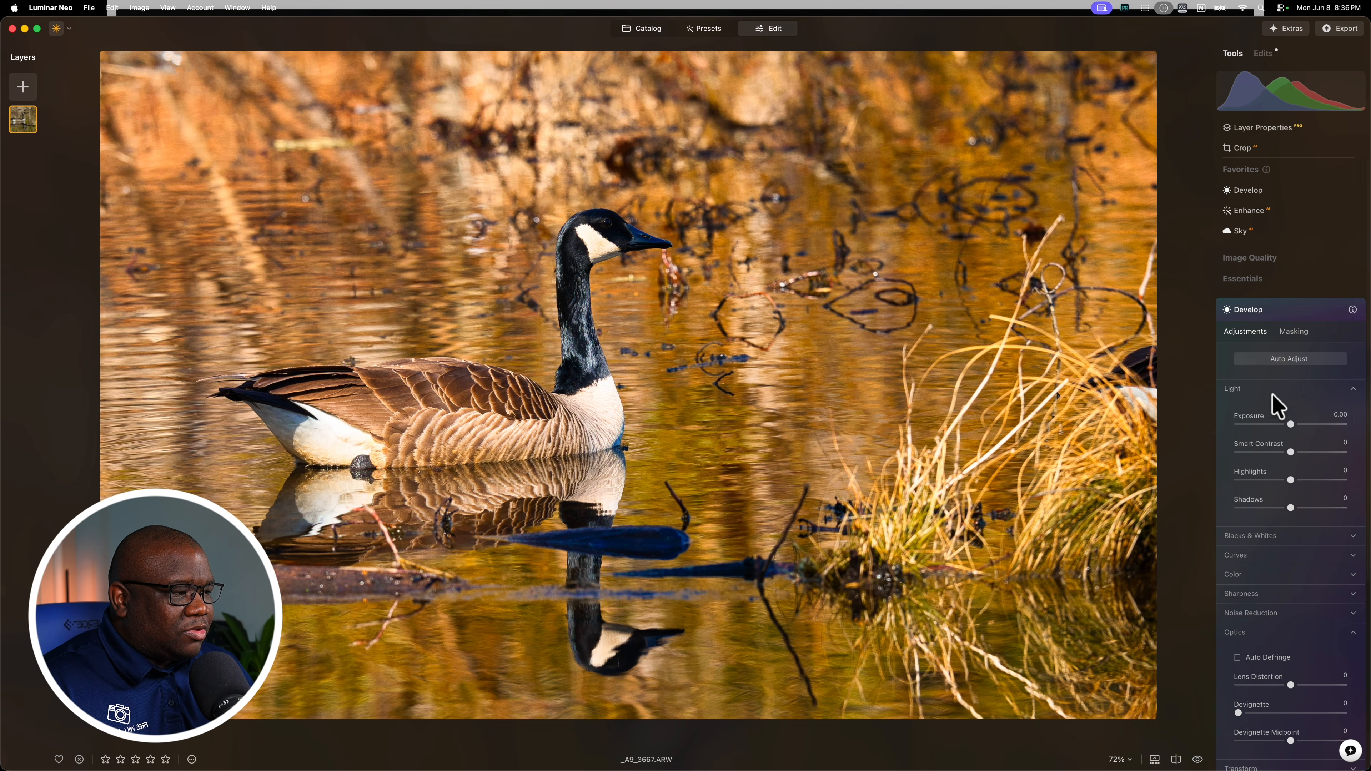
drag(1292, 417, 1279, 419)
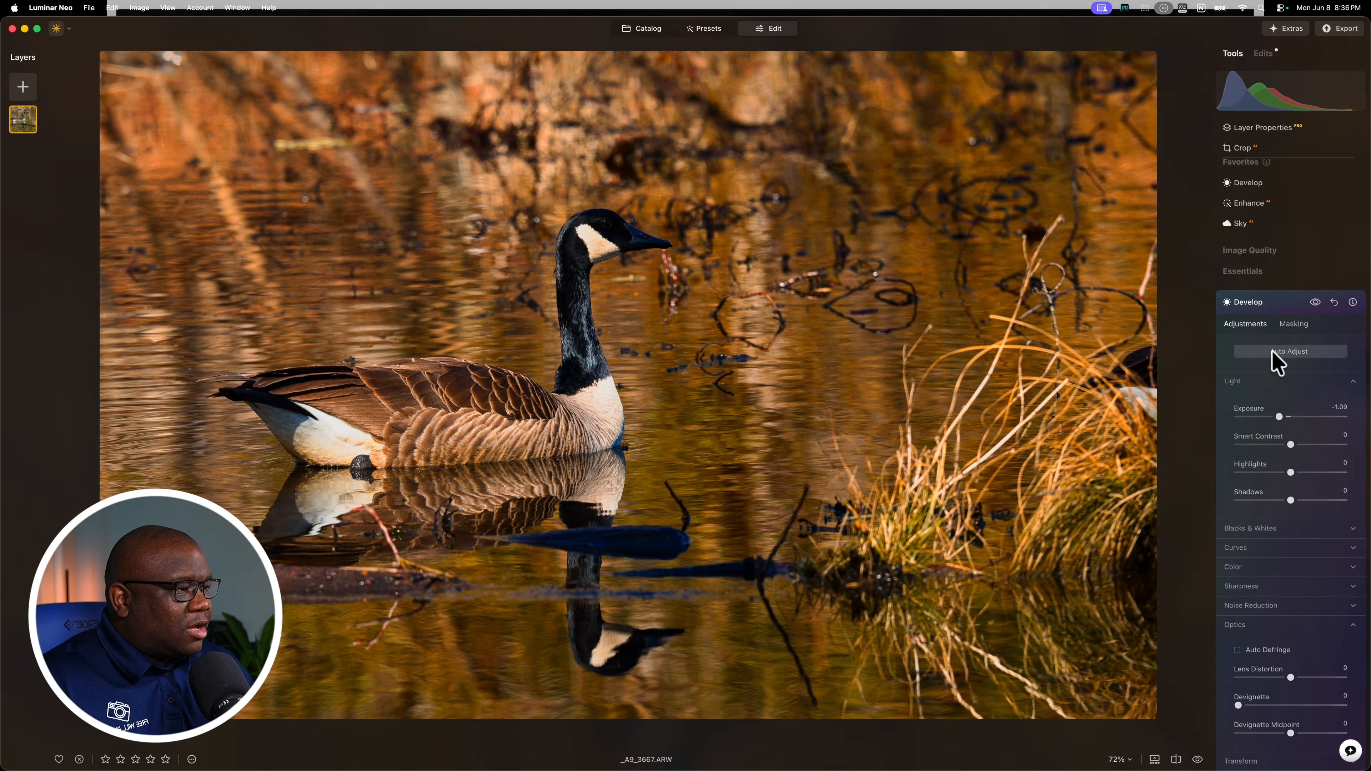
Draw a large radial gradient mask over the goose for the new Develop adjustment.
click(1295, 325)
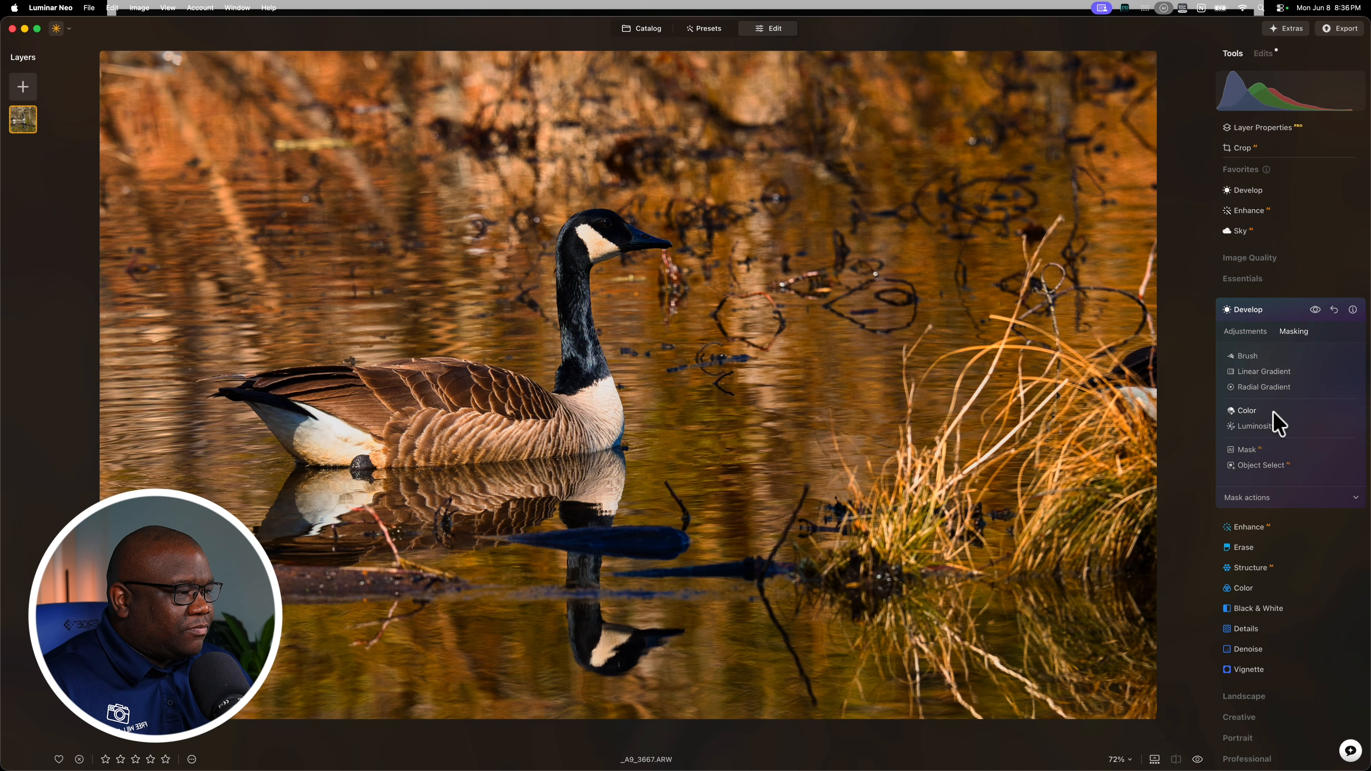
click(1264, 389)
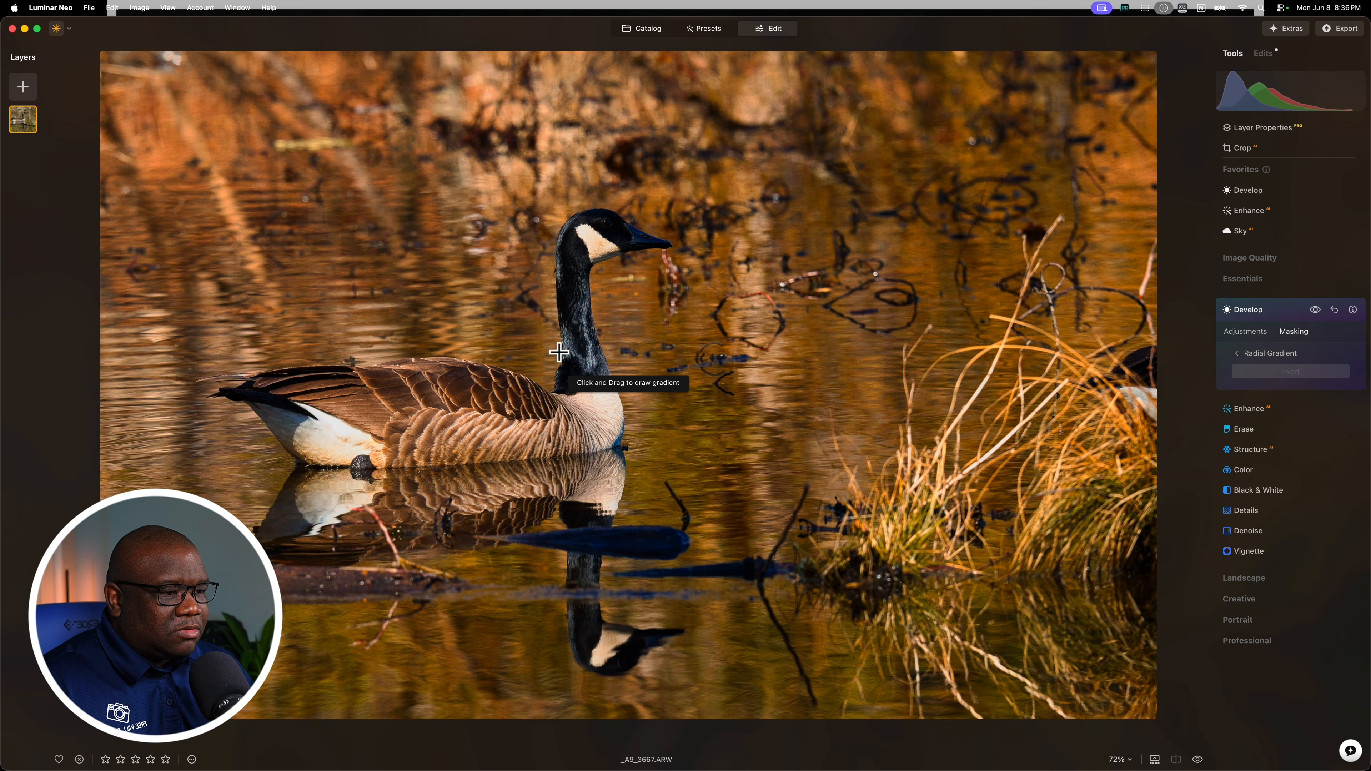
drag(491, 339, 721, 411)
drag(490, 337, 607, 376)
drag(574, 133, 581, 155)
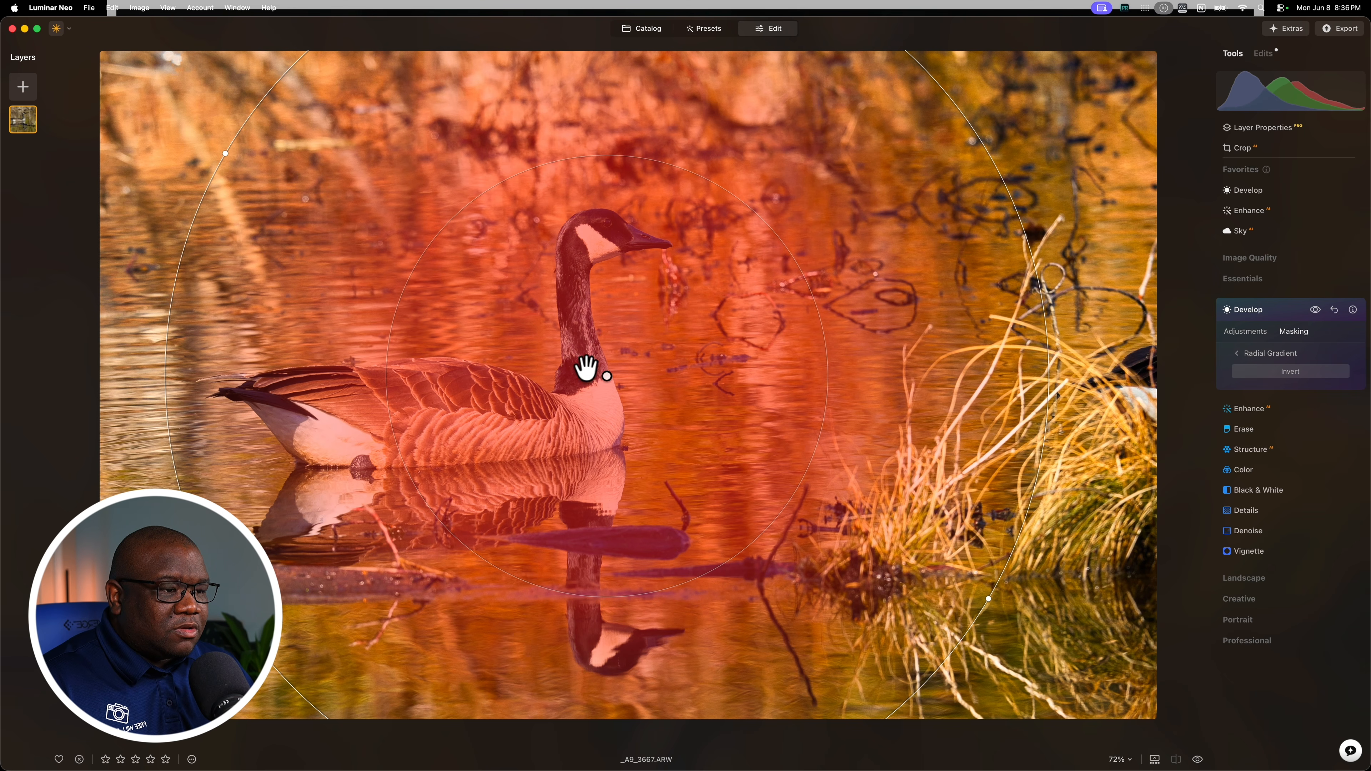
Reshape, rotate and reposition the radial gradient into a wide oval centred on the goose, and invert the mask to target the surroundings.
drag(605, 374, 591, 494)
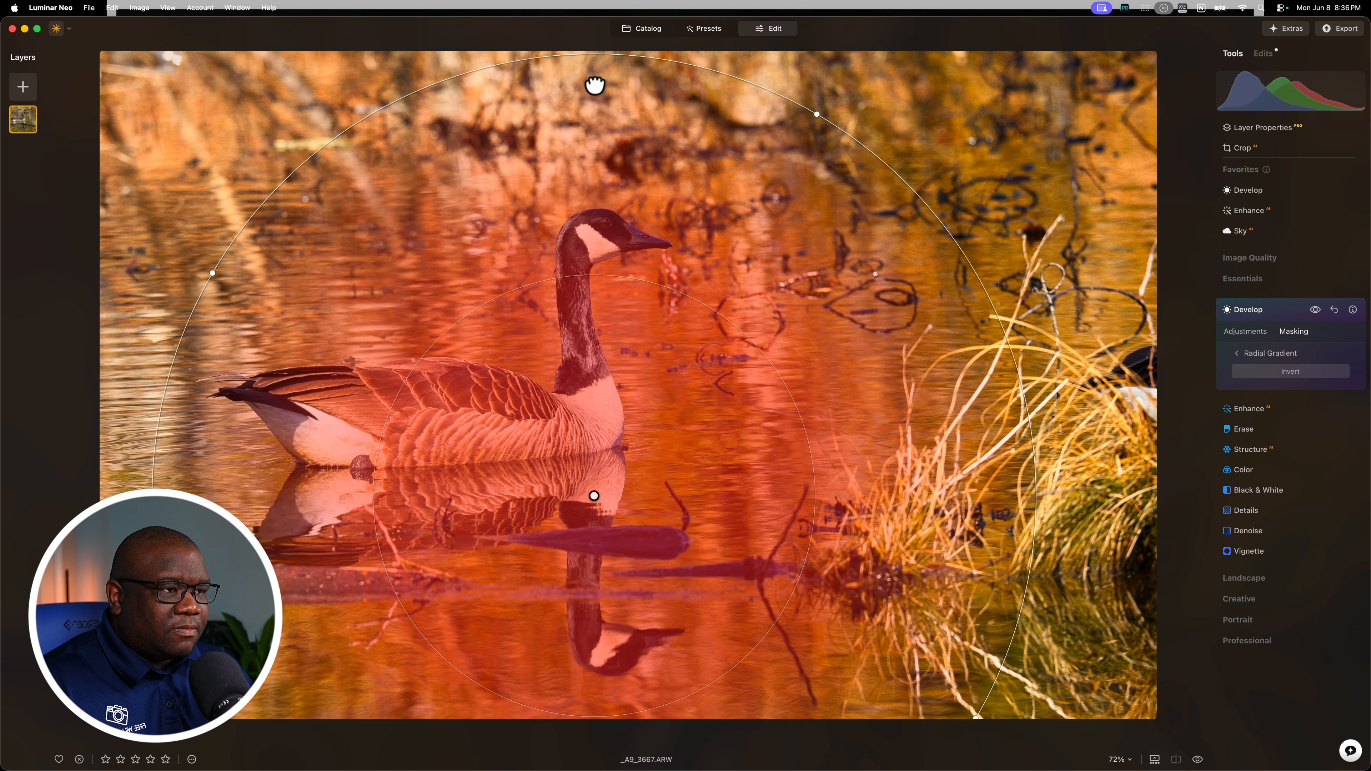
drag(591, 55, 594, 135)
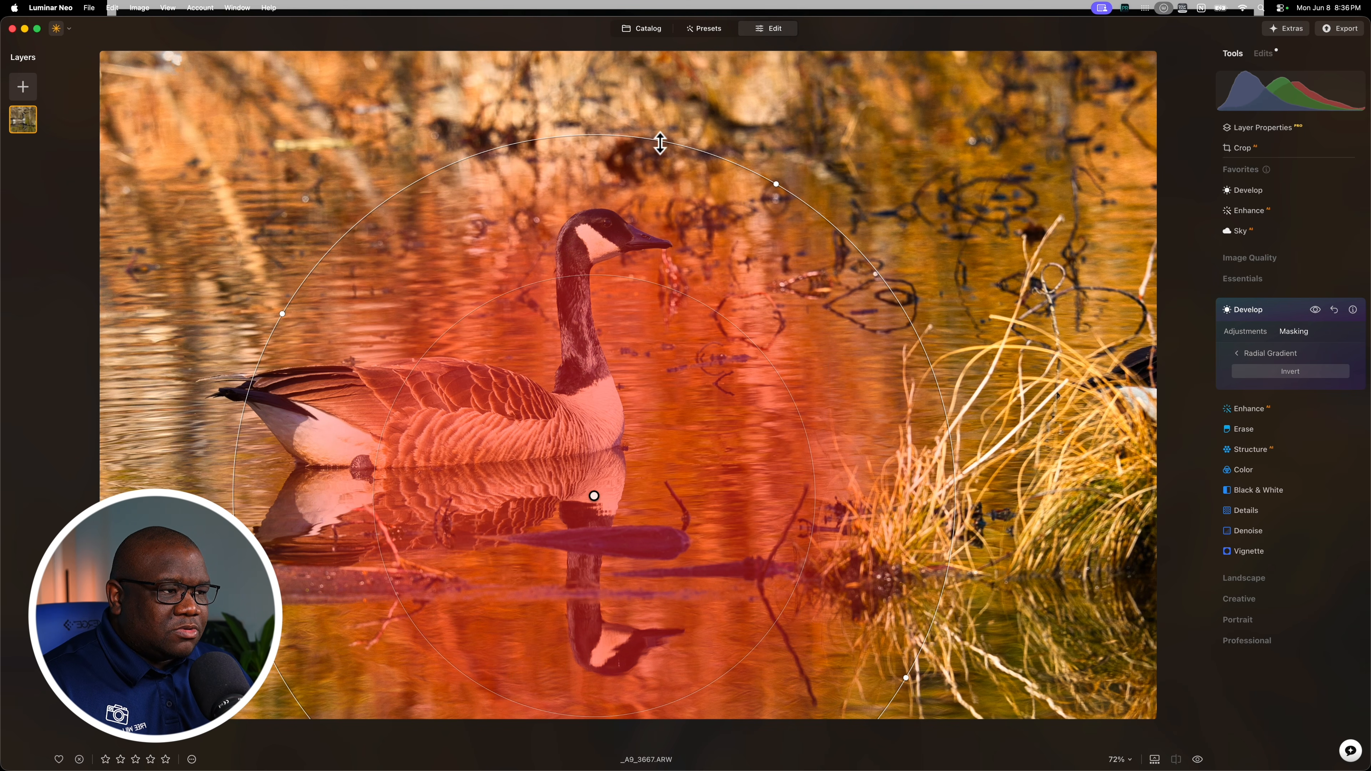
drag(777, 185, 709, 300)
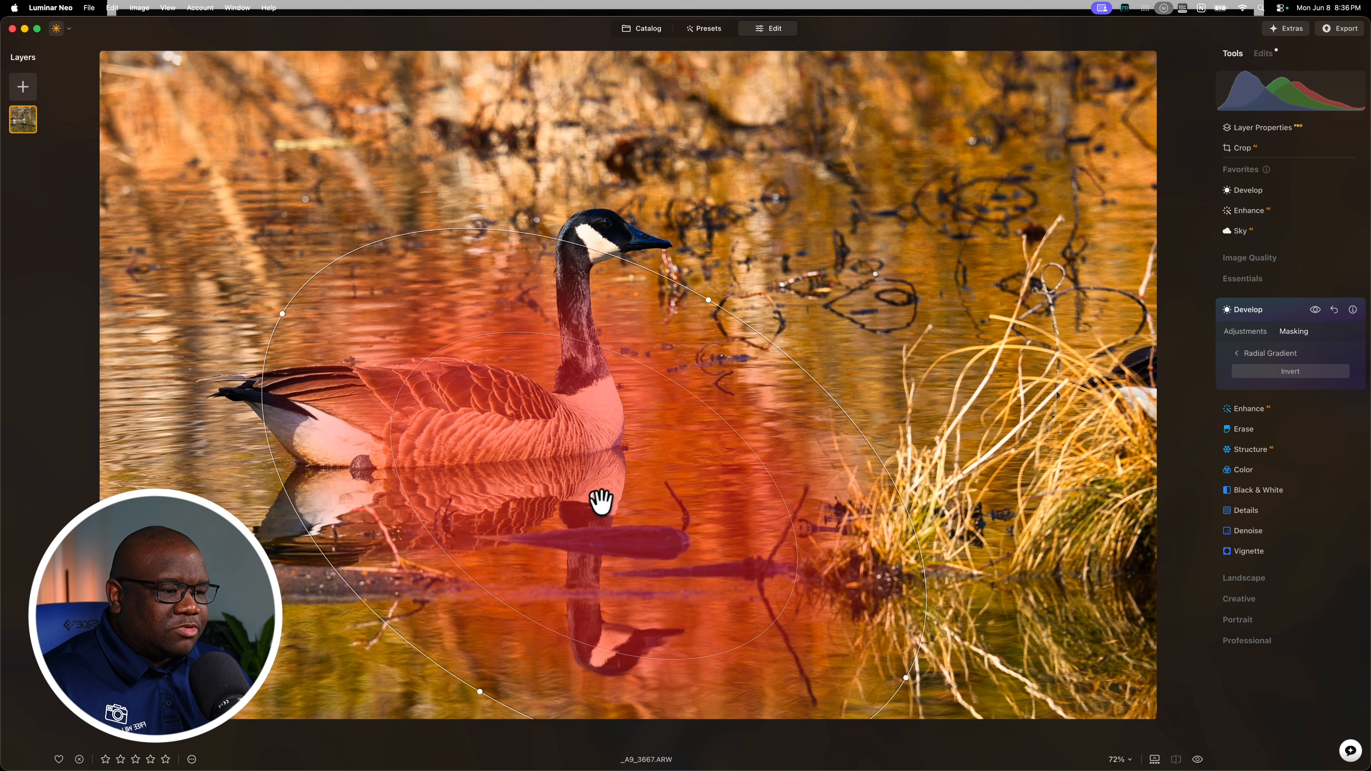
drag(596, 497, 570, 504)
drag(505, 287, 475, 184)
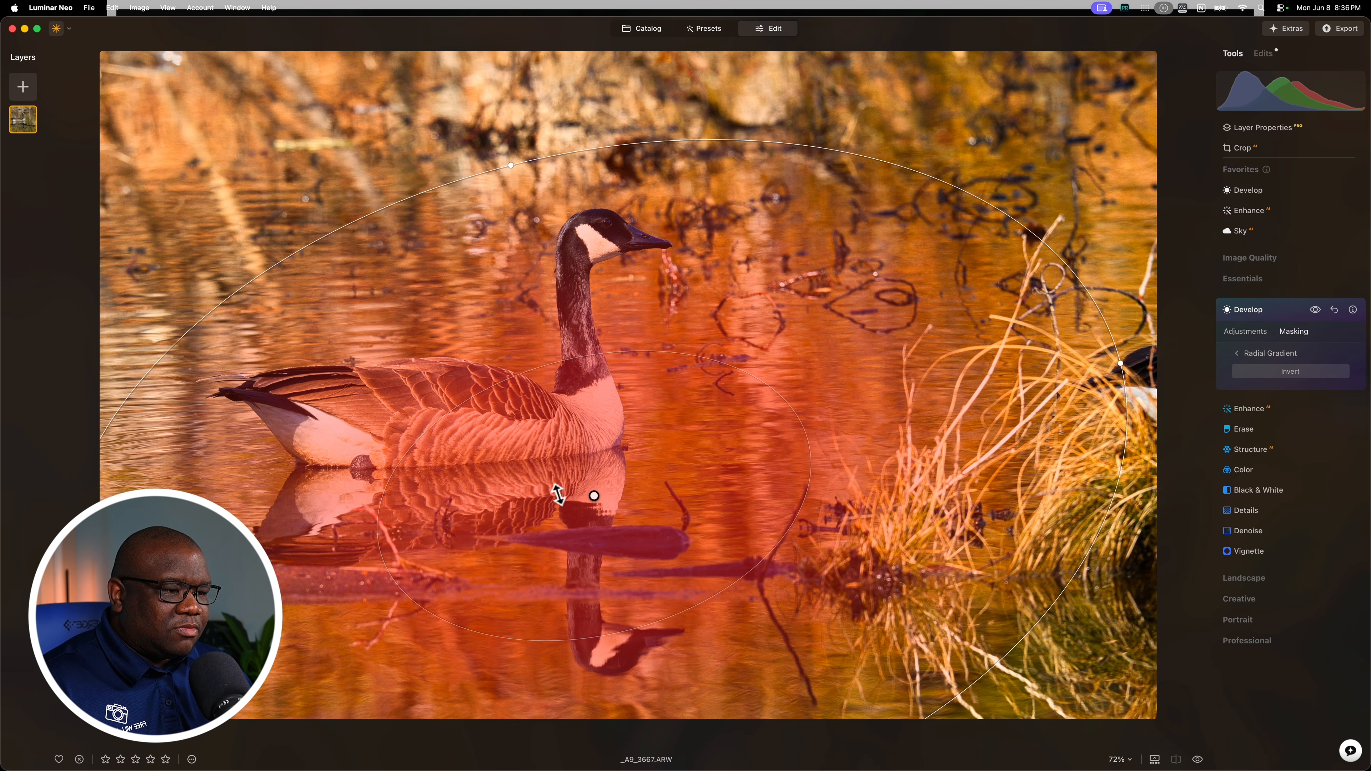
drag(591, 496, 545, 370)
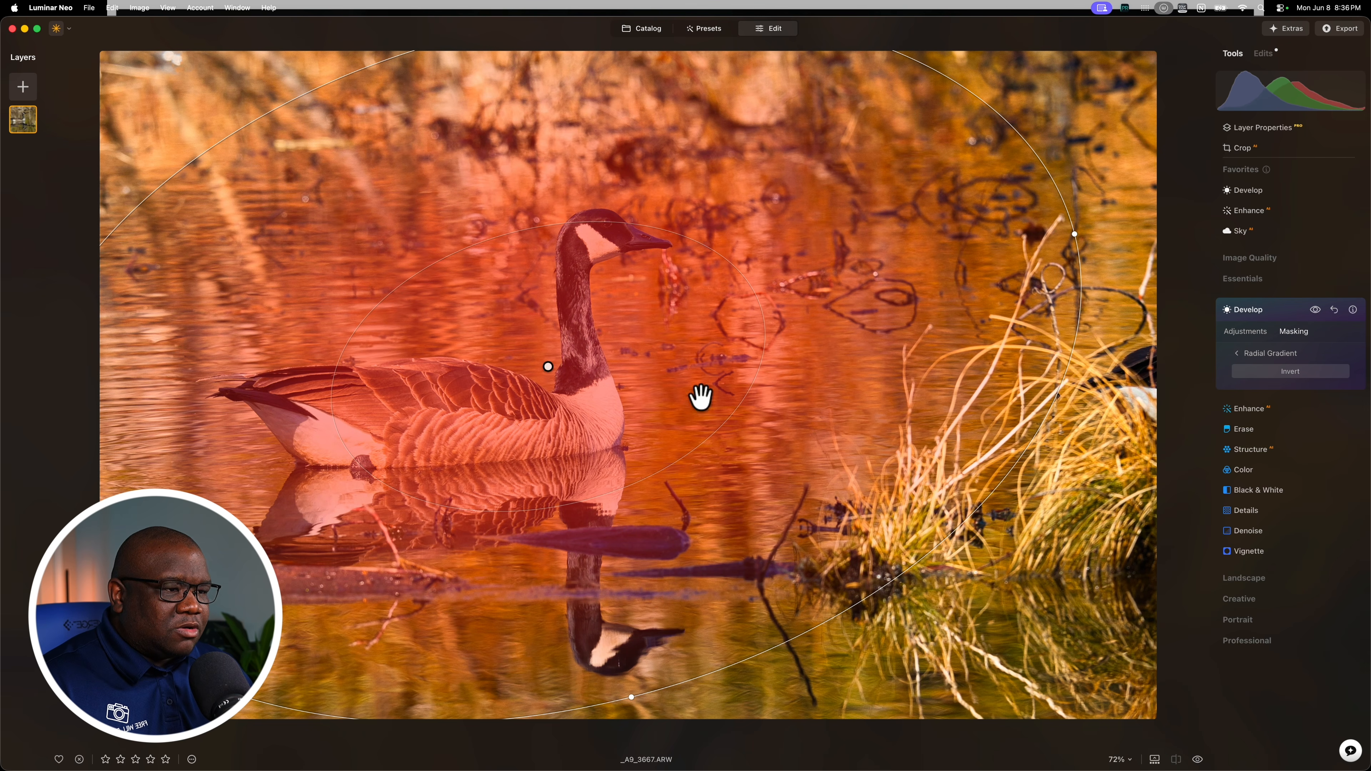
click(1275, 371)
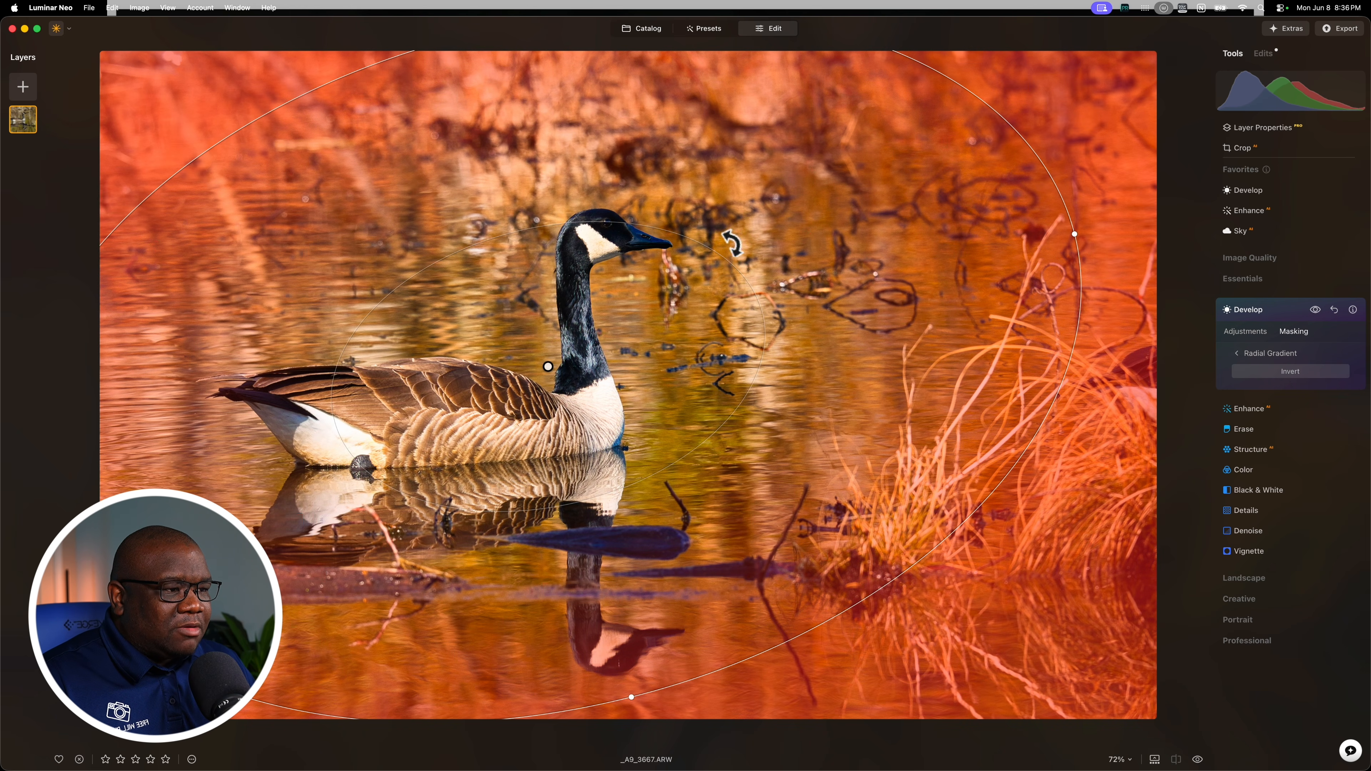
Widen the inverted radial gradient toward the photo's right edge, and compare the photo with and without the masked Develop adjustment.
drag(1070, 233, 1157, 199)
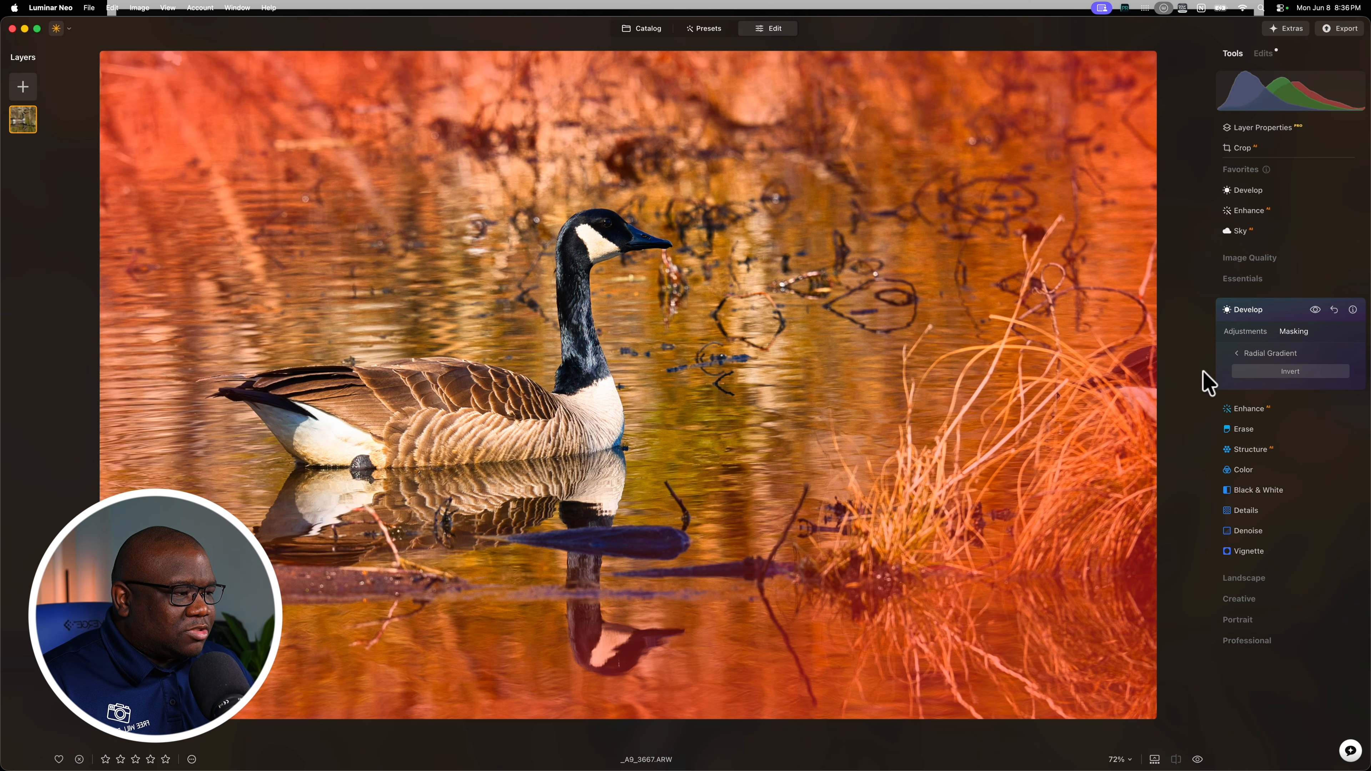
click(1238, 355)
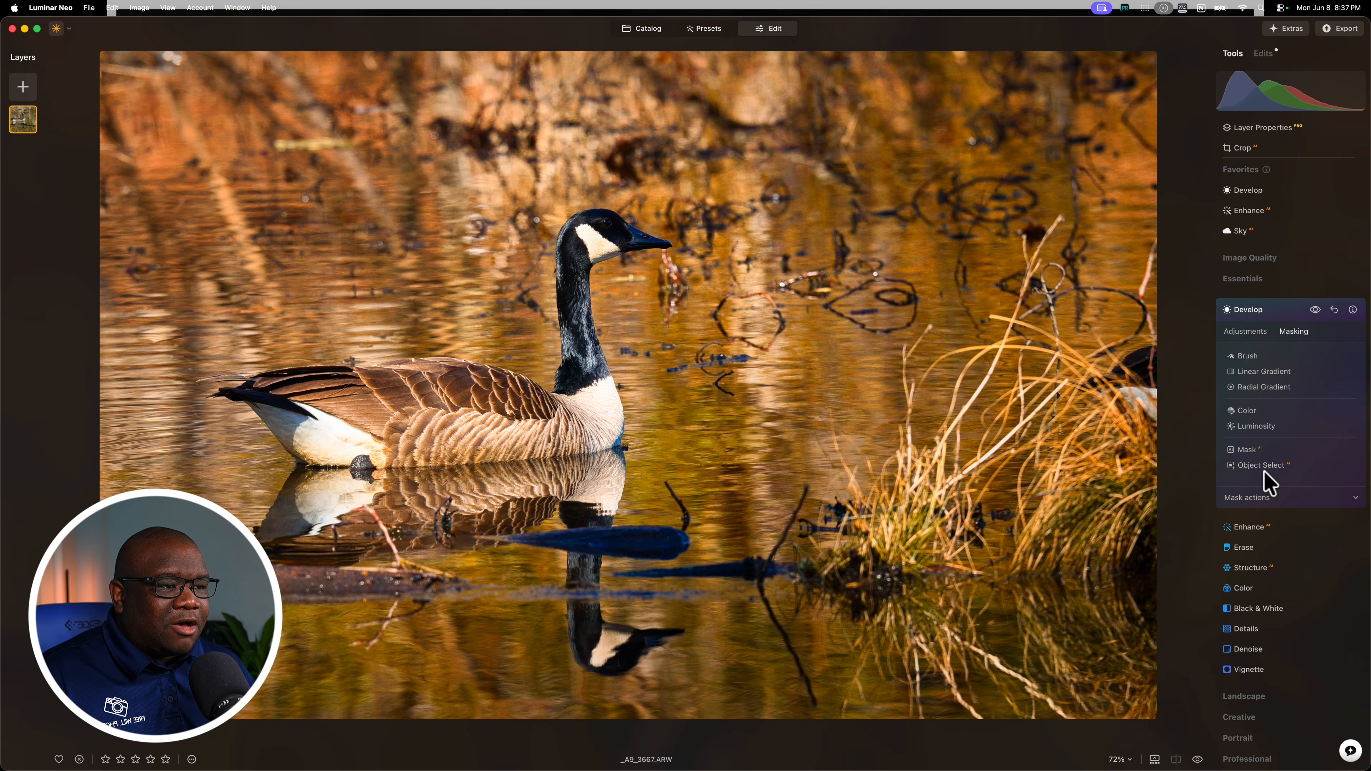
click(1316, 310)
click(1316, 310)
click(1318, 311)
click(1318, 311)
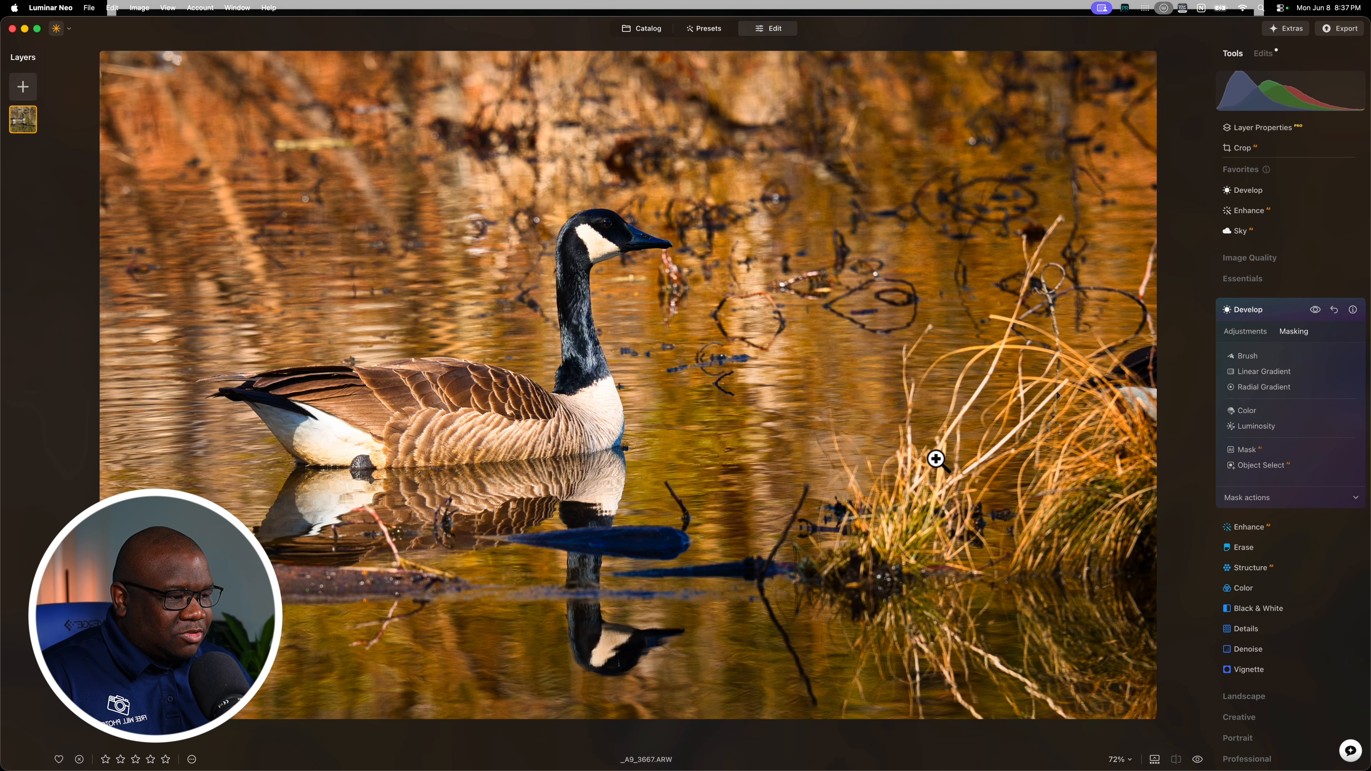
click(1270, 312)
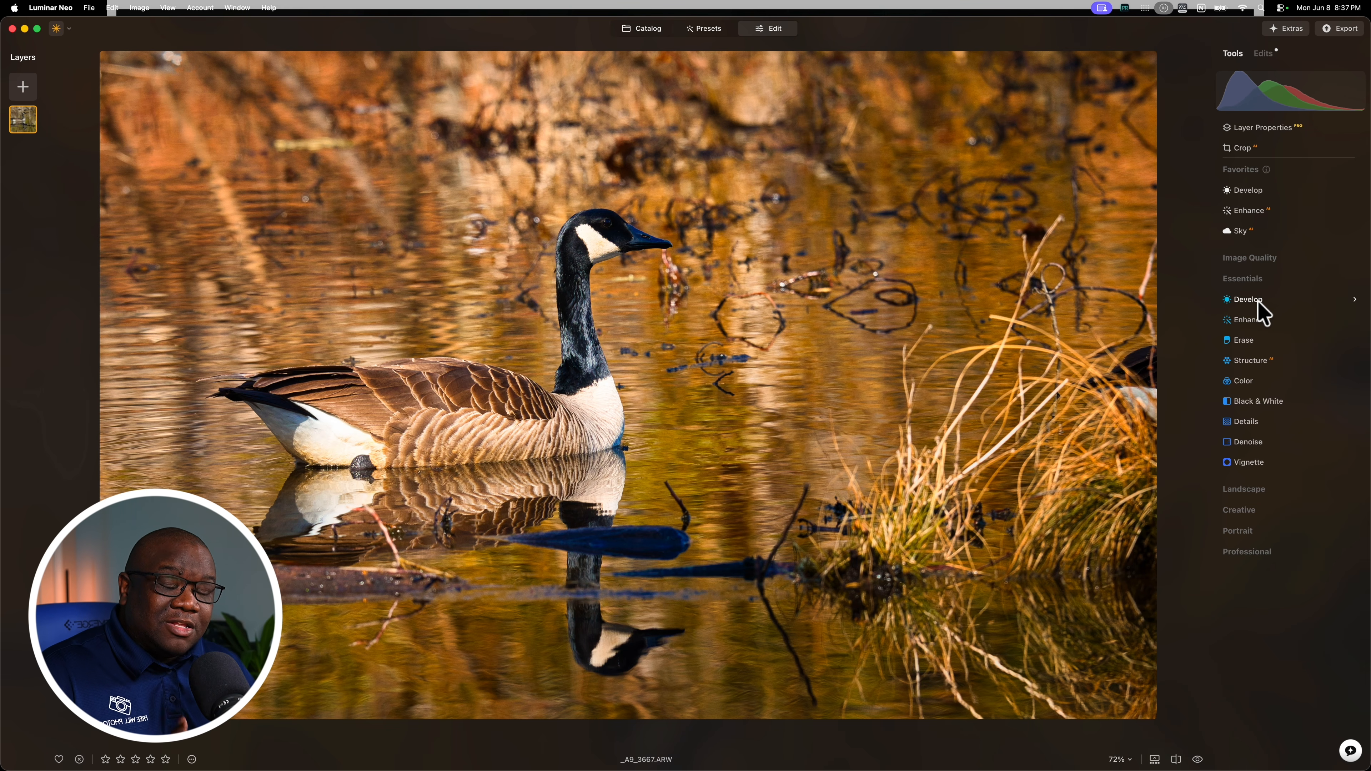
Add a new Develop adjustment from the Essentials tools with Exposure at -1.16 and Highlights at -22.
click(1263, 313)
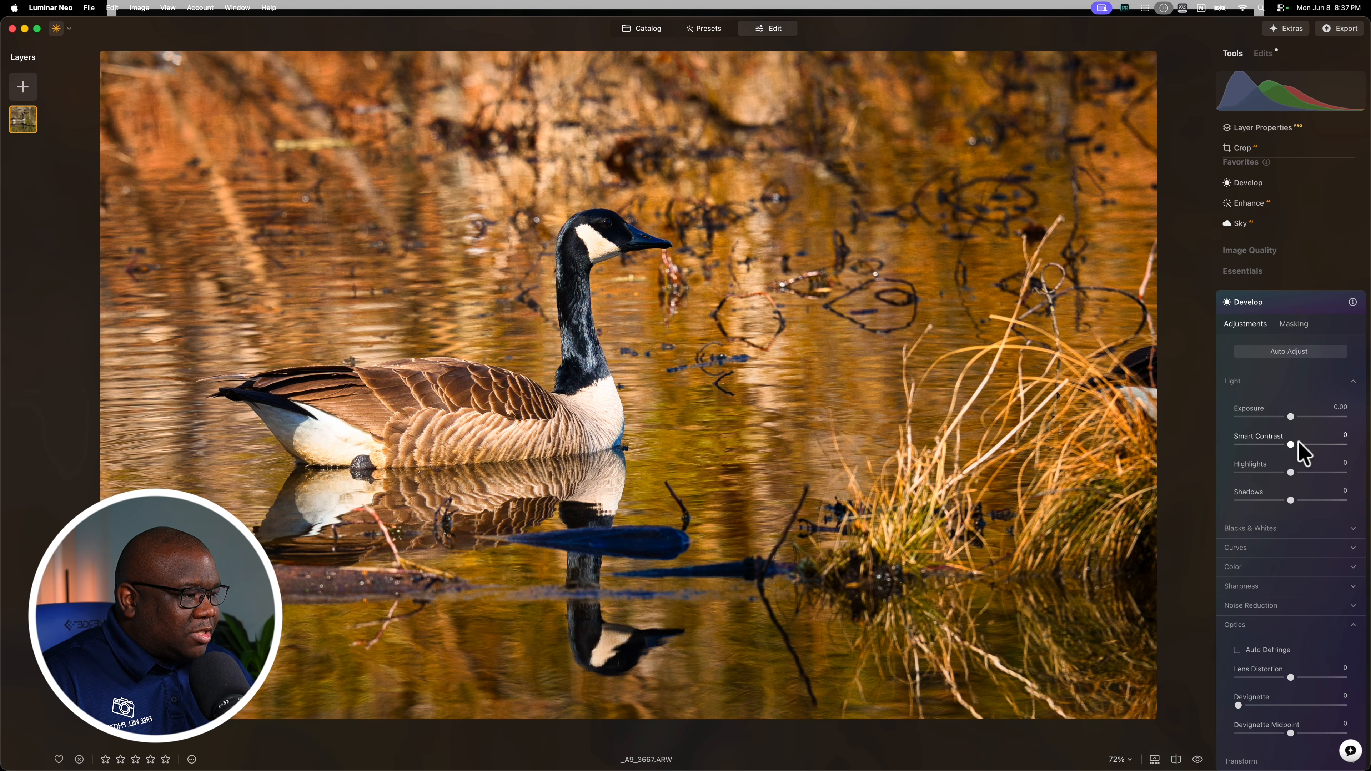
drag(1291, 418, 1278, 418)
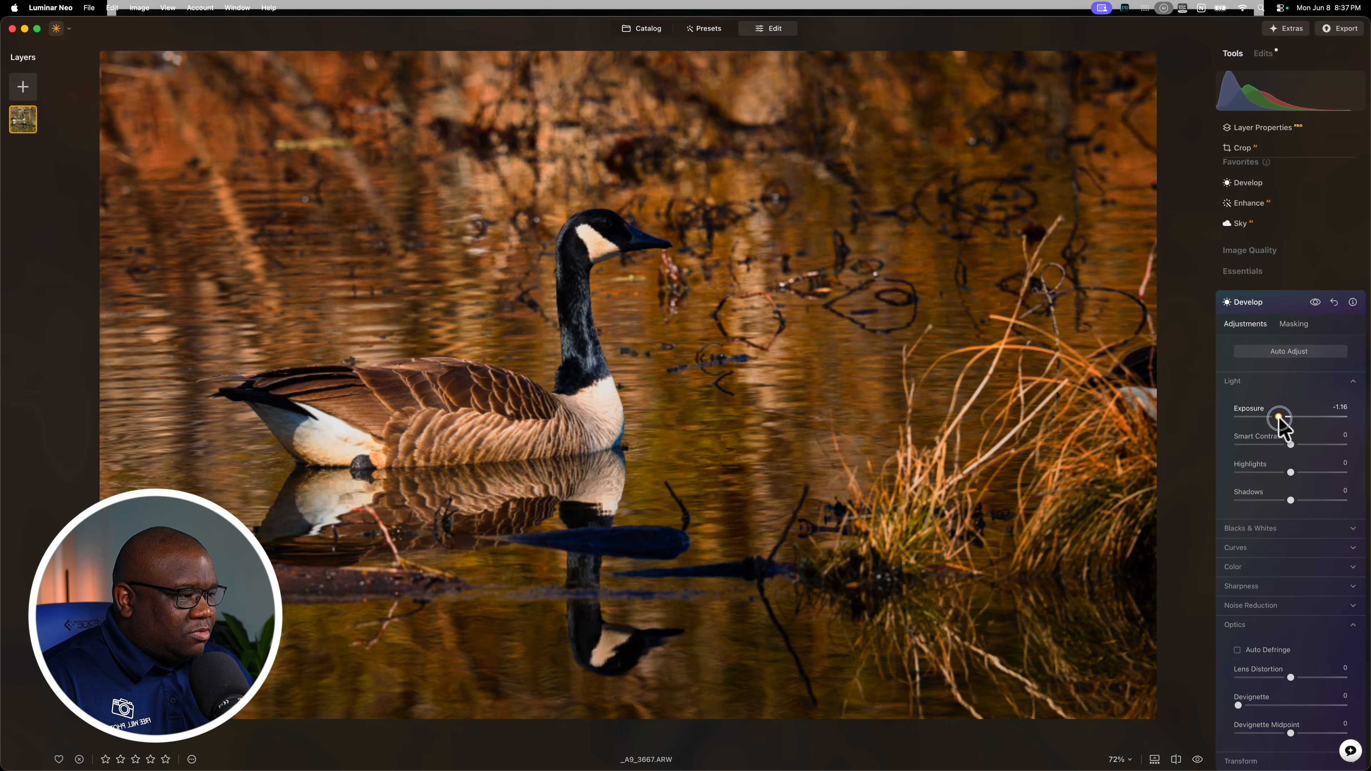
mouse_move(1291, 473)
mouse_down()
mouse_move(1259, 473)
mouse_move(1277, 473)
mouse_up()
Mask the new Develop adjustment with a diagonal linear gradient covering the grasses and water in the photo's lower-right corner.
click(1292, 326)
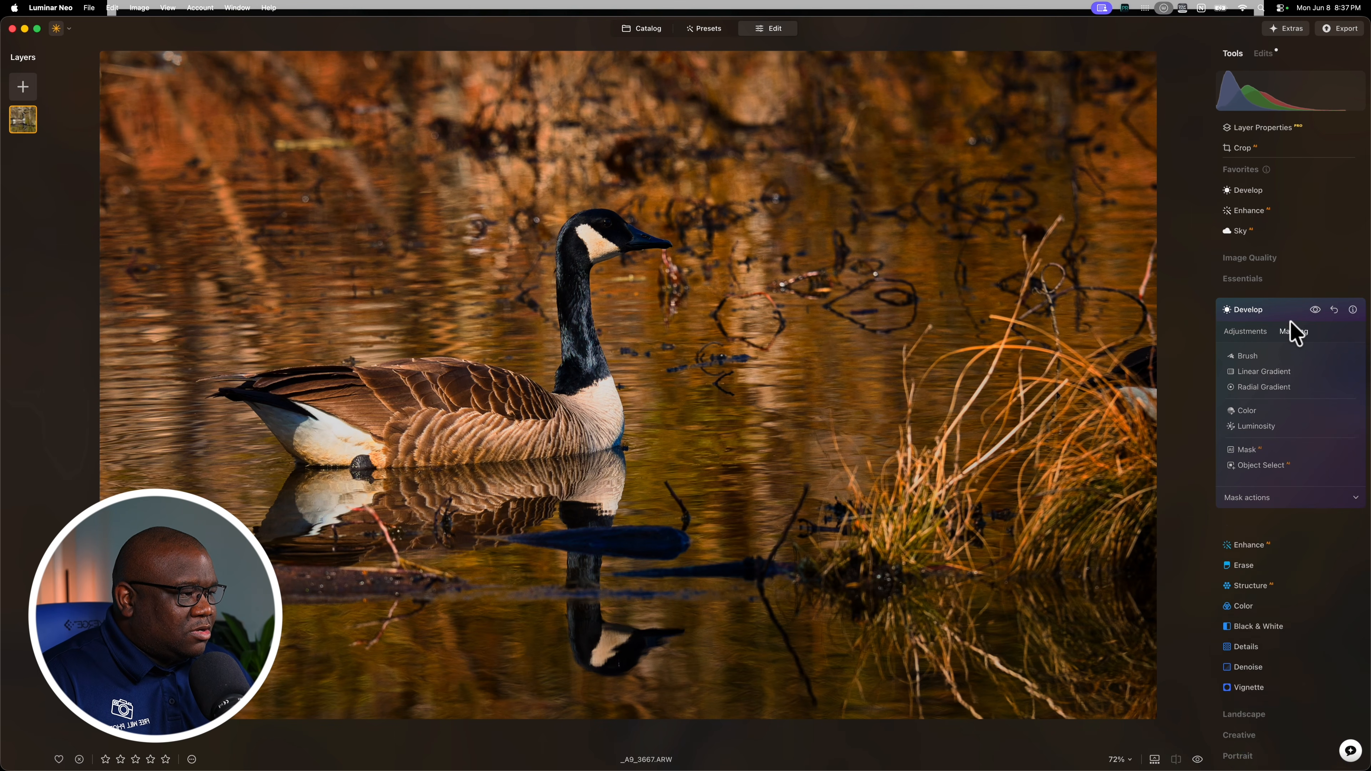
click(1264, 372)
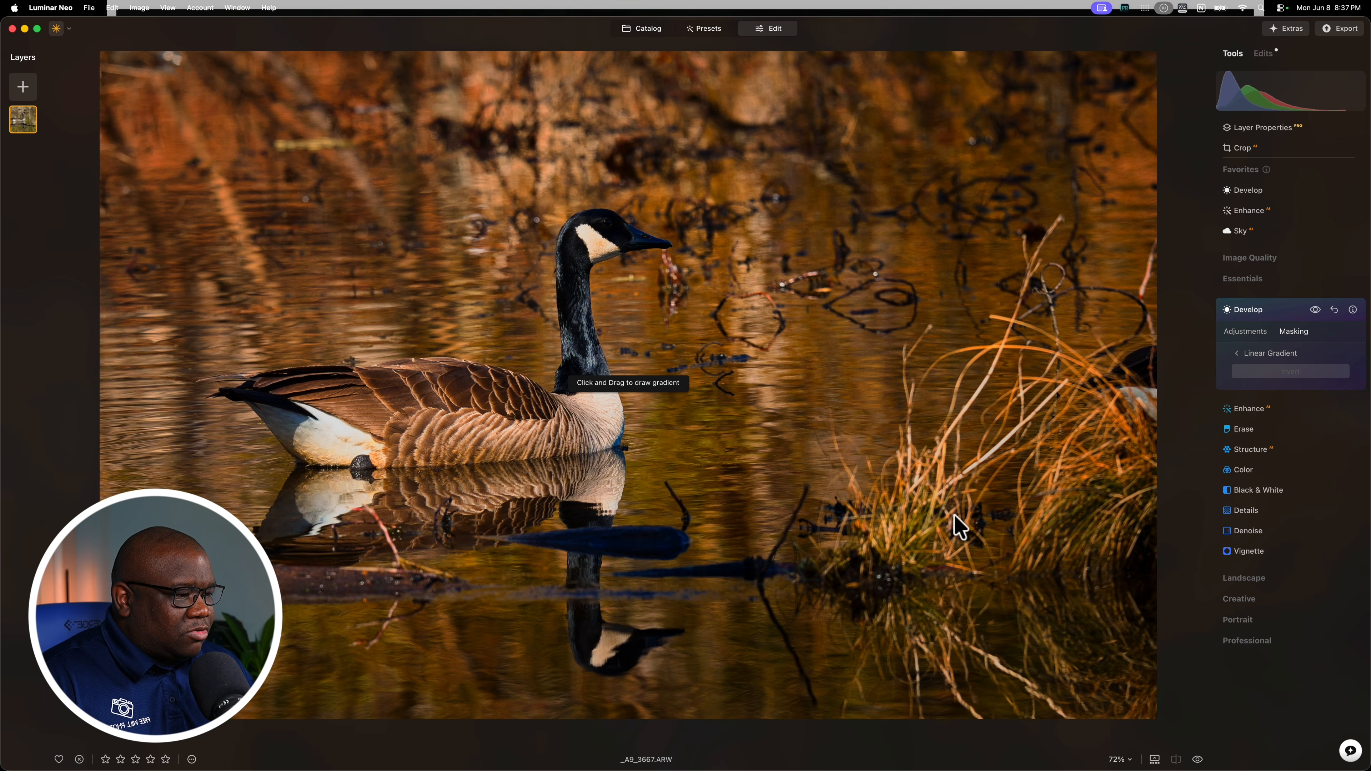
mouse_move(949, 612)
mouse_down()
mouse_move(848, 505)
mouse_move(768, 340)
mouse_move(835, 346)
mouse_up()
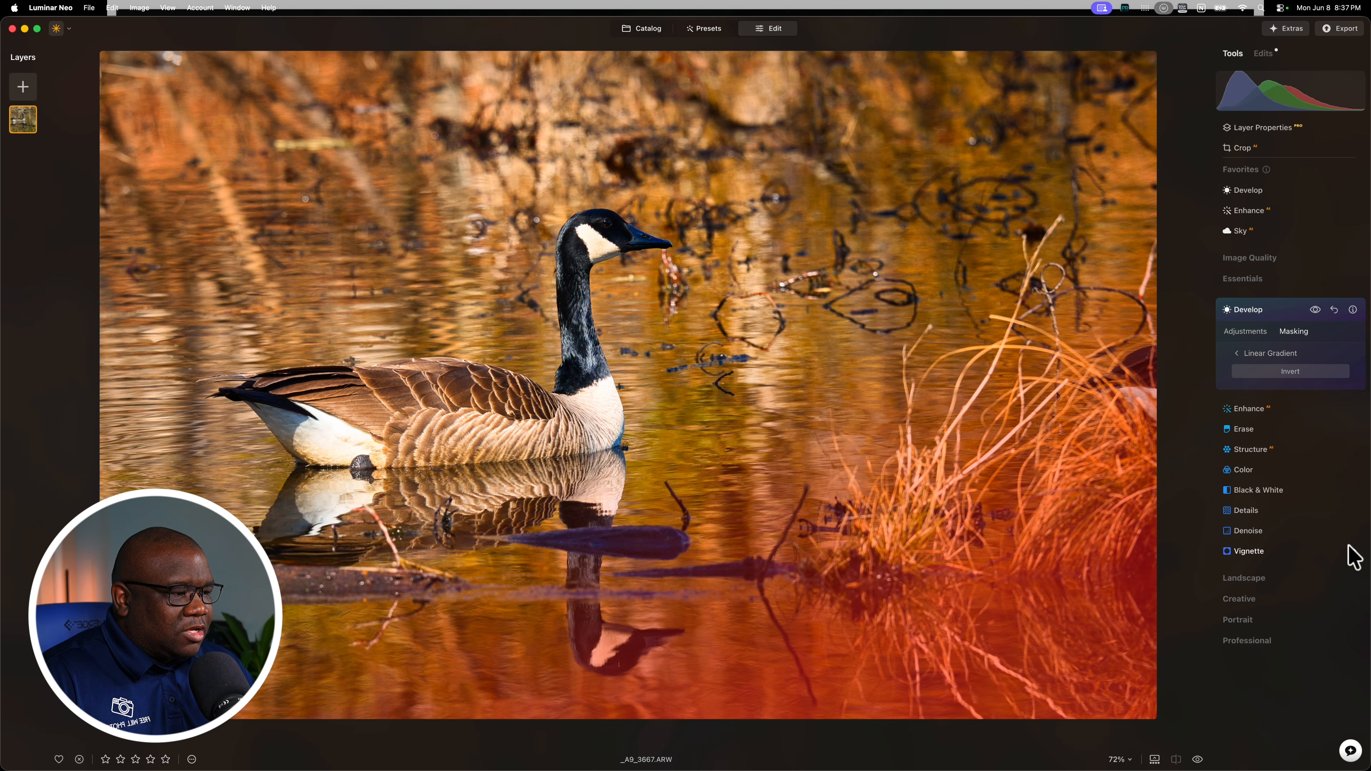
drag(892, 476, 887, 456)
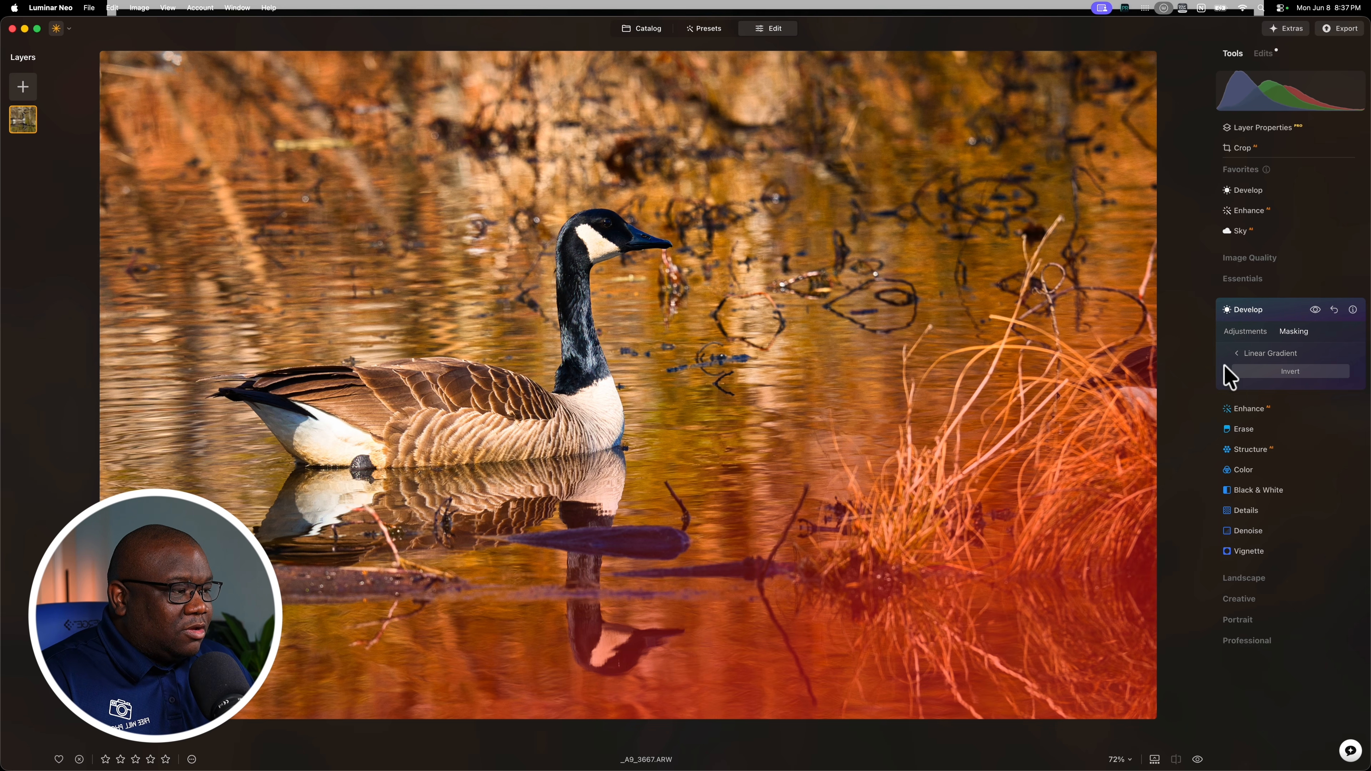
click(1238, 354)
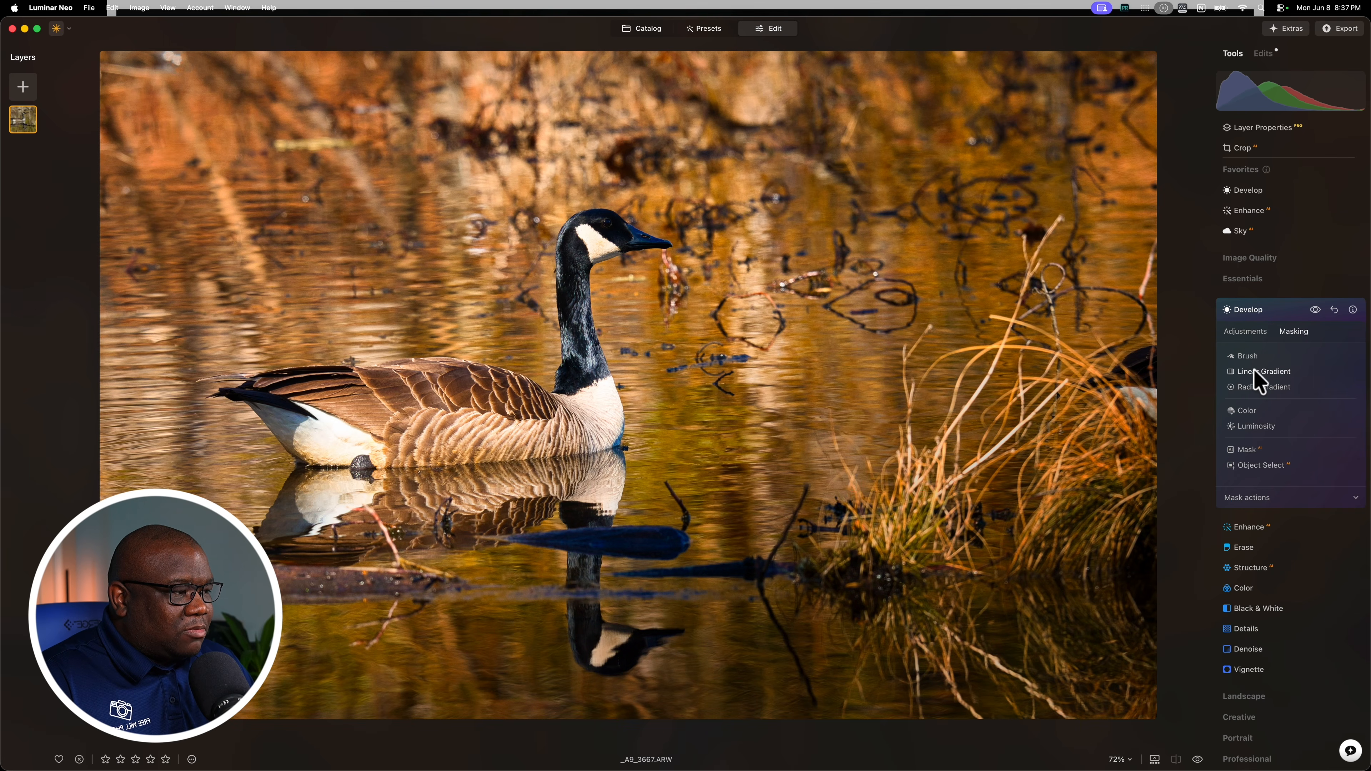
Set the lower-right gradient adjustment's Exposure to -0.77 and compare the photo with and without it.
click(1250, 332)
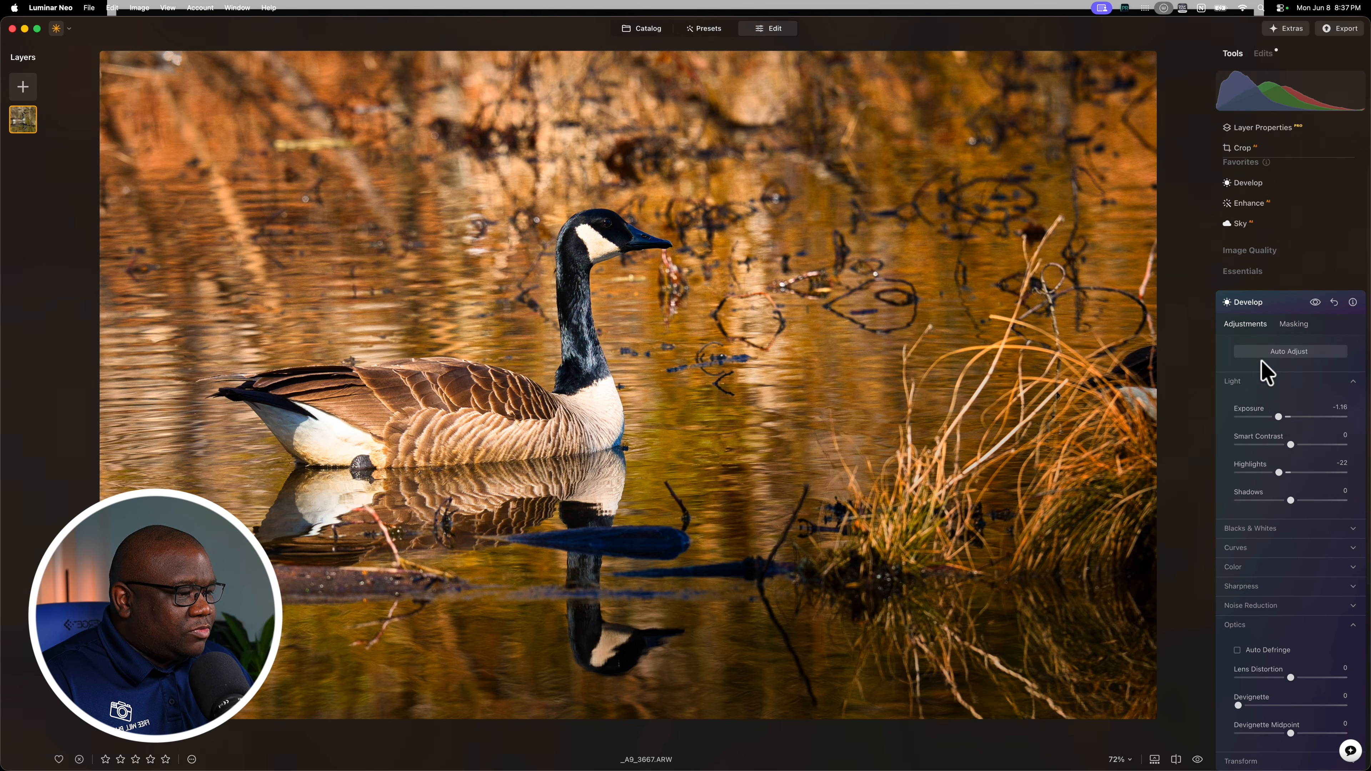
drag(1279, 417, 1283, 416)
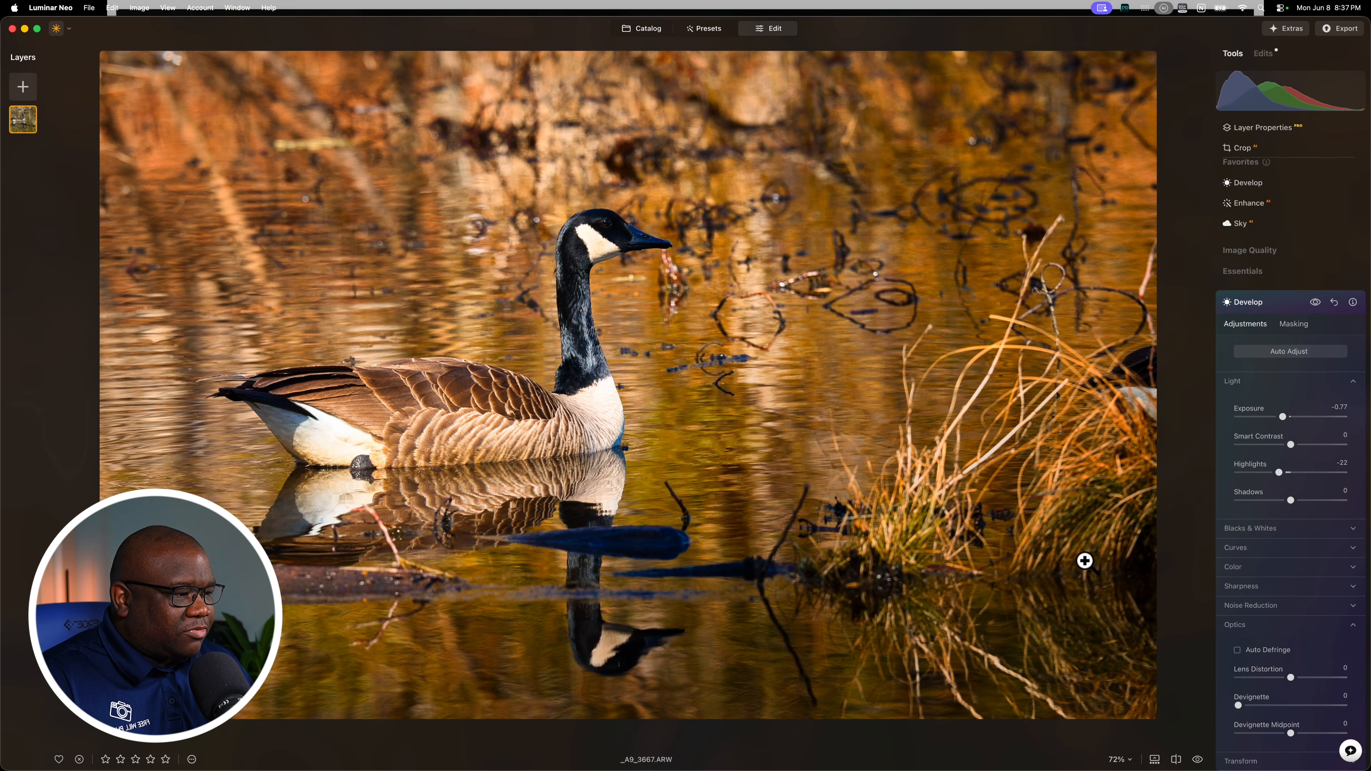
click(1315, 304)
click(1316, 304)
click(1314, 304)
click(1314, 303)
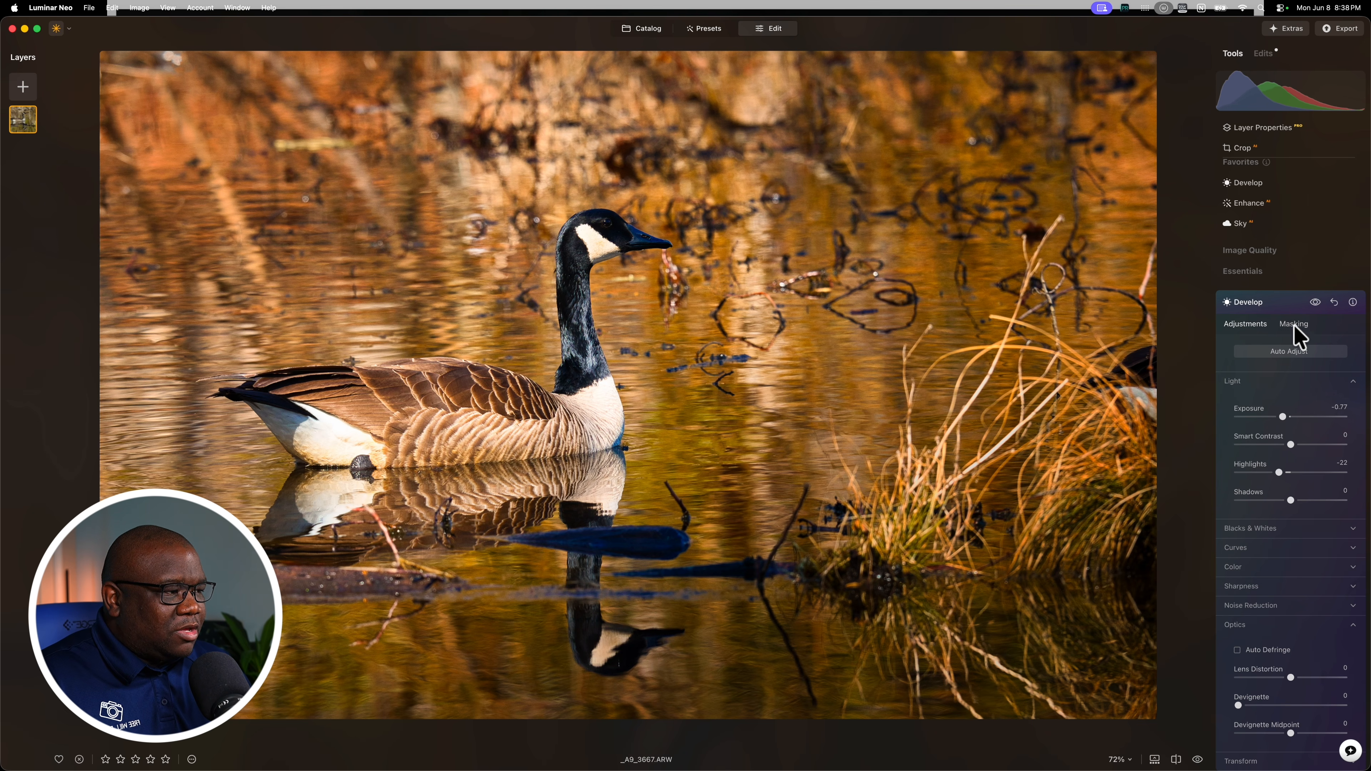
Close the current Develop adjustment and add another one with Exposure at -1.27.
right_click(1258, 309)
click(1245, 308)
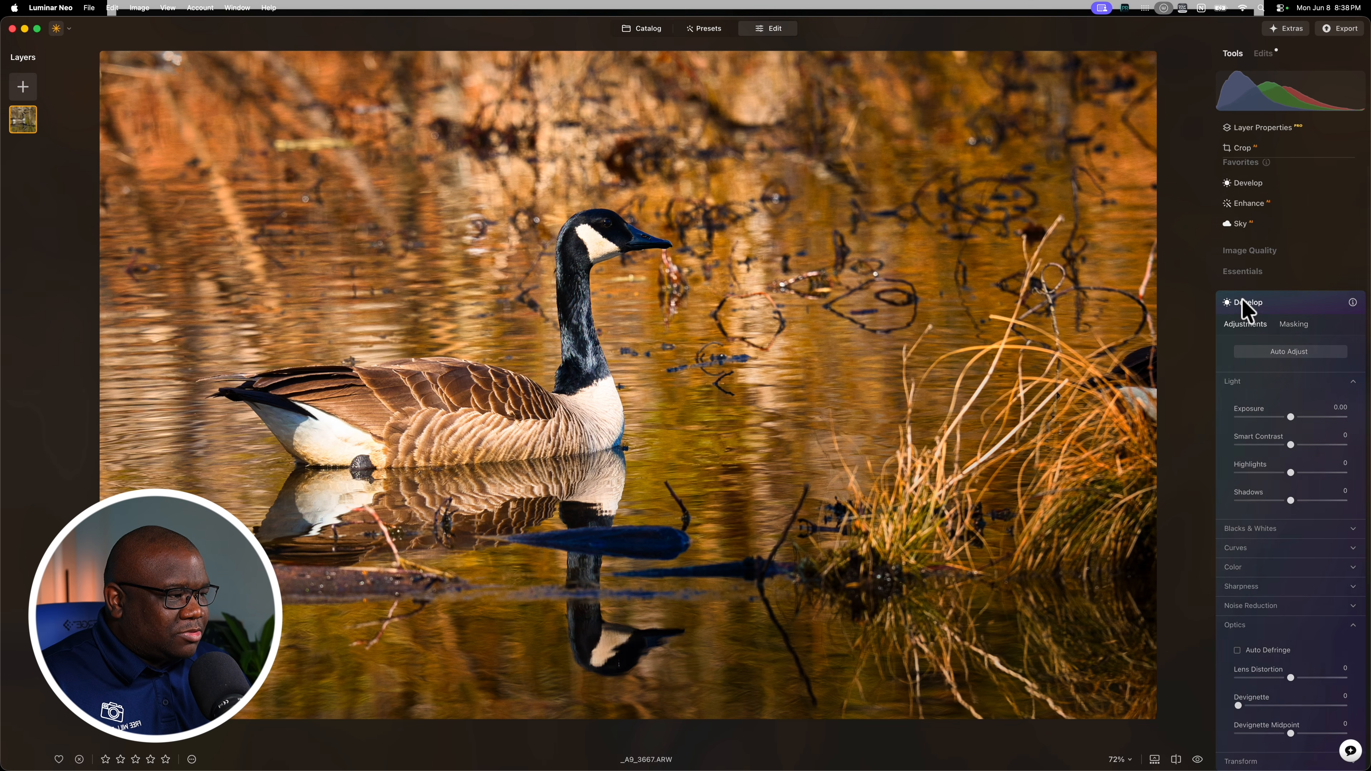
drag(1291, 418, 1278, 417)
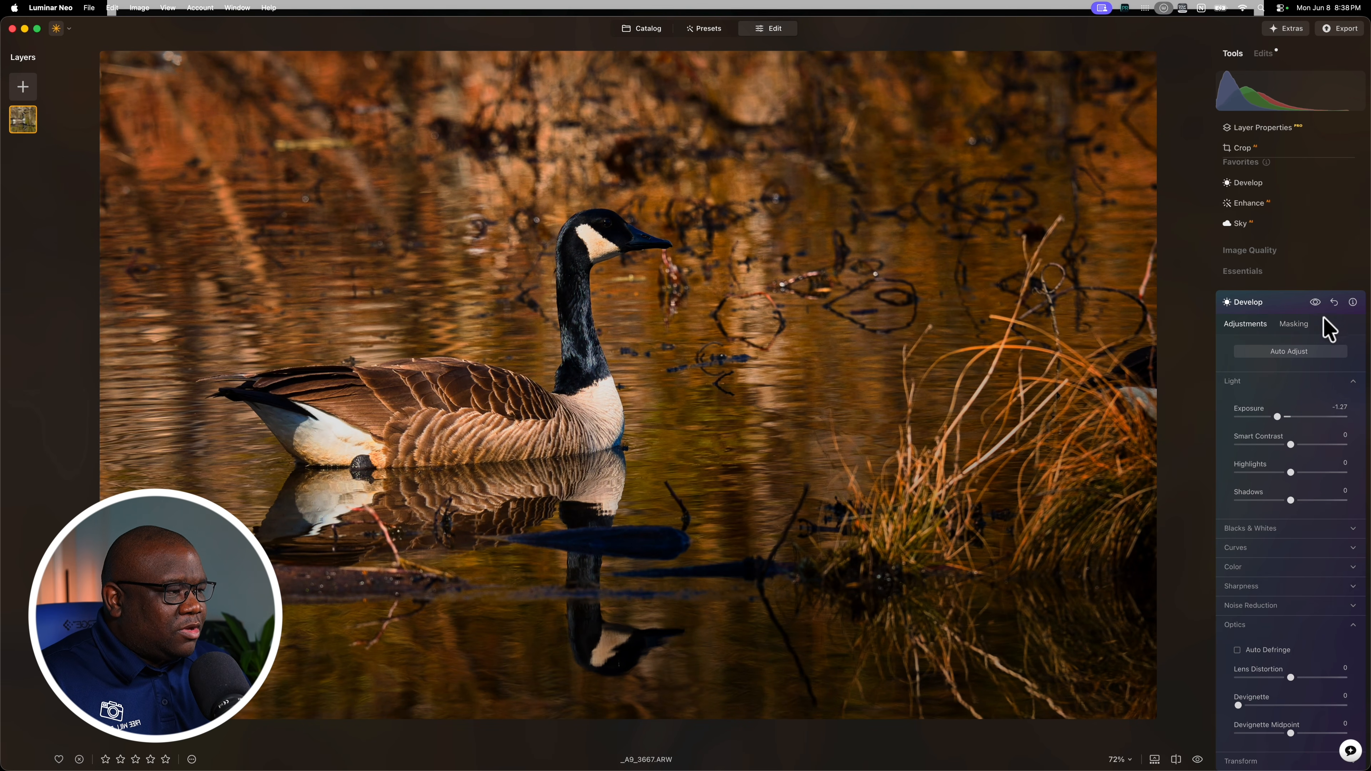
Mask the new Develop adjustment with a soft diagonal linear gradient covering the photo's upper-left corner.
click(1295, 326)
click(1275, 372)
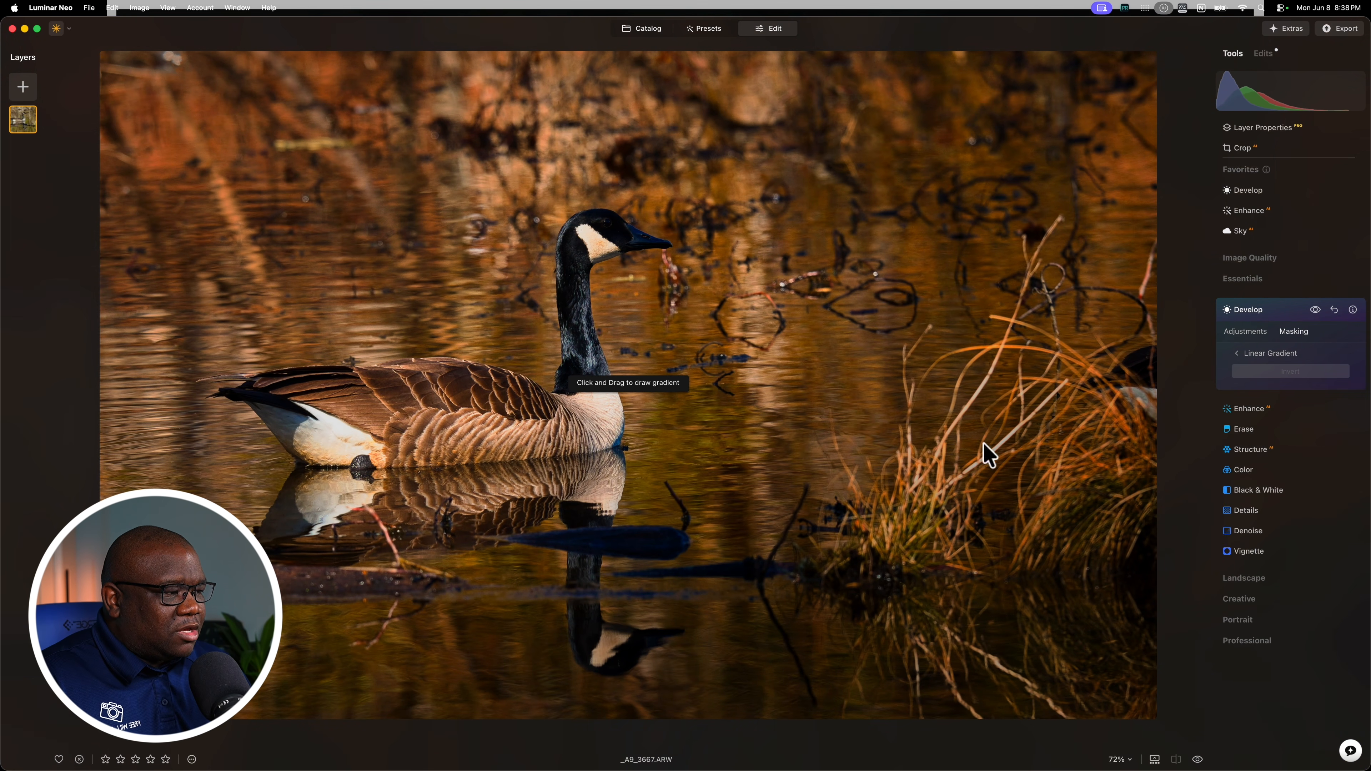
drag(355, 215, 385, 273)
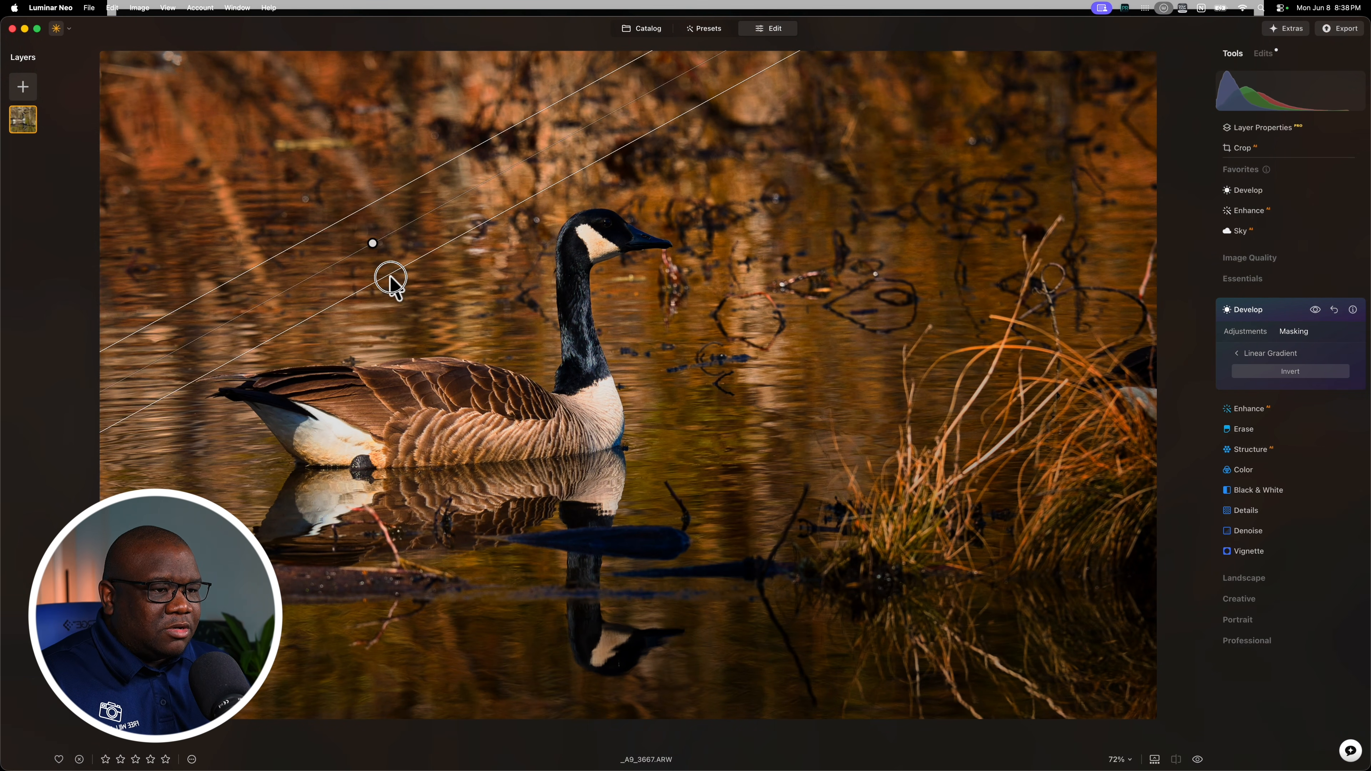
drag(413, 334, 407, 345)
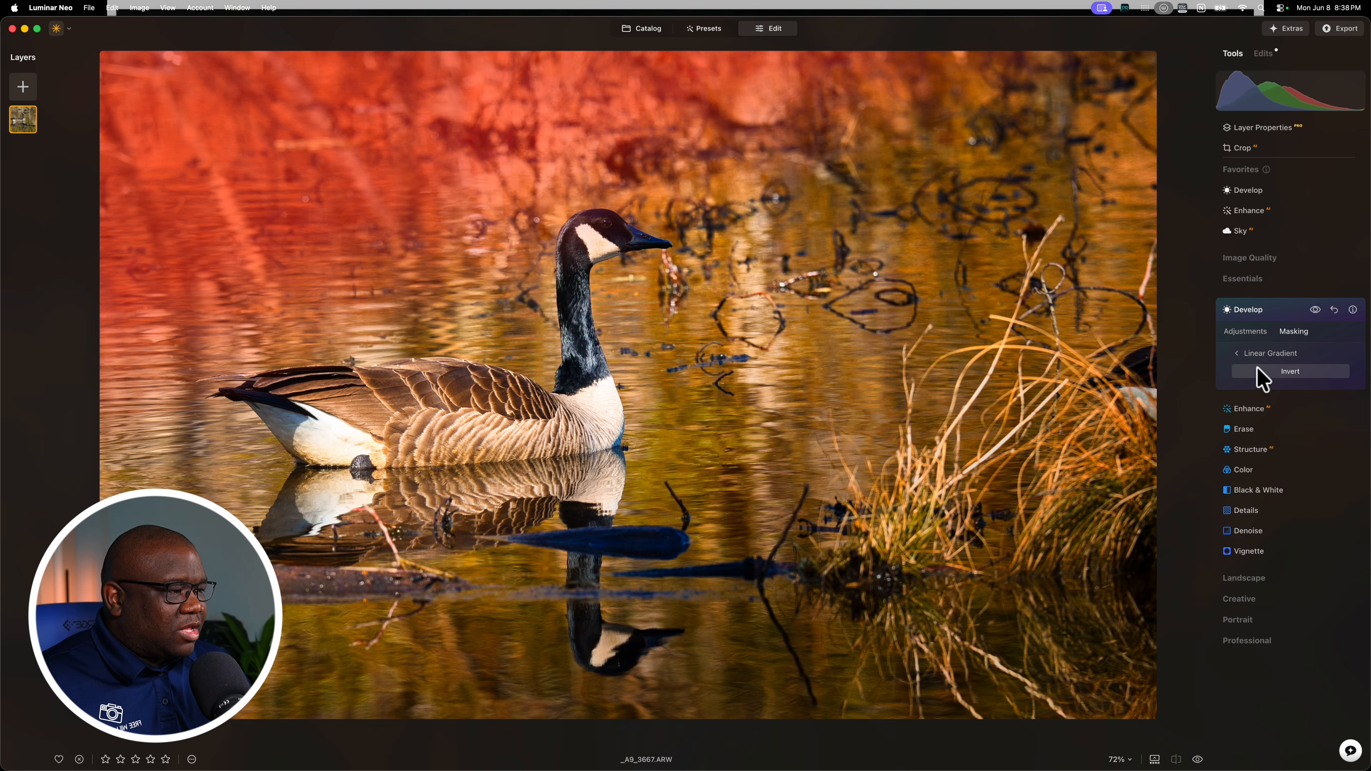
click(1236, 356)
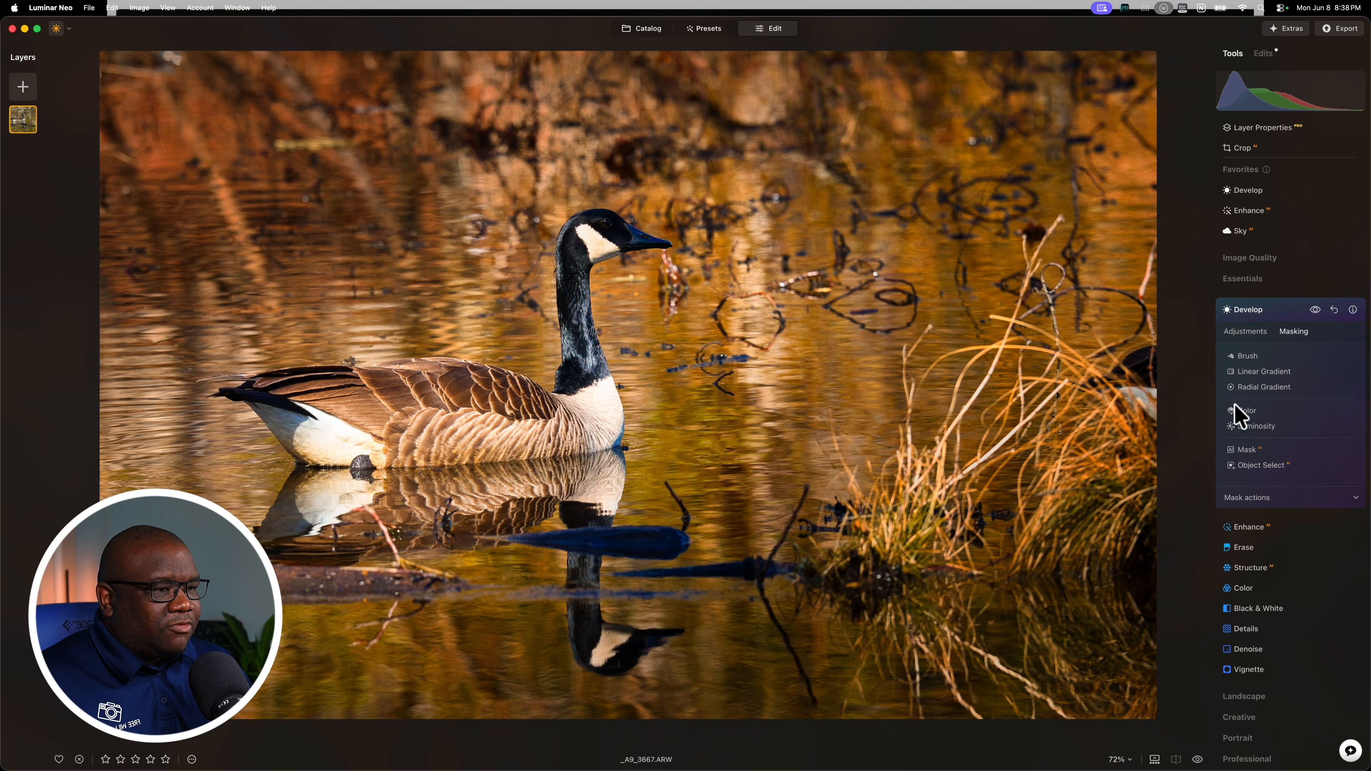
Set the upper-left gradient adjustment's Exposure to -0.81 and compare the photo with and without it.
click(1245, 333)
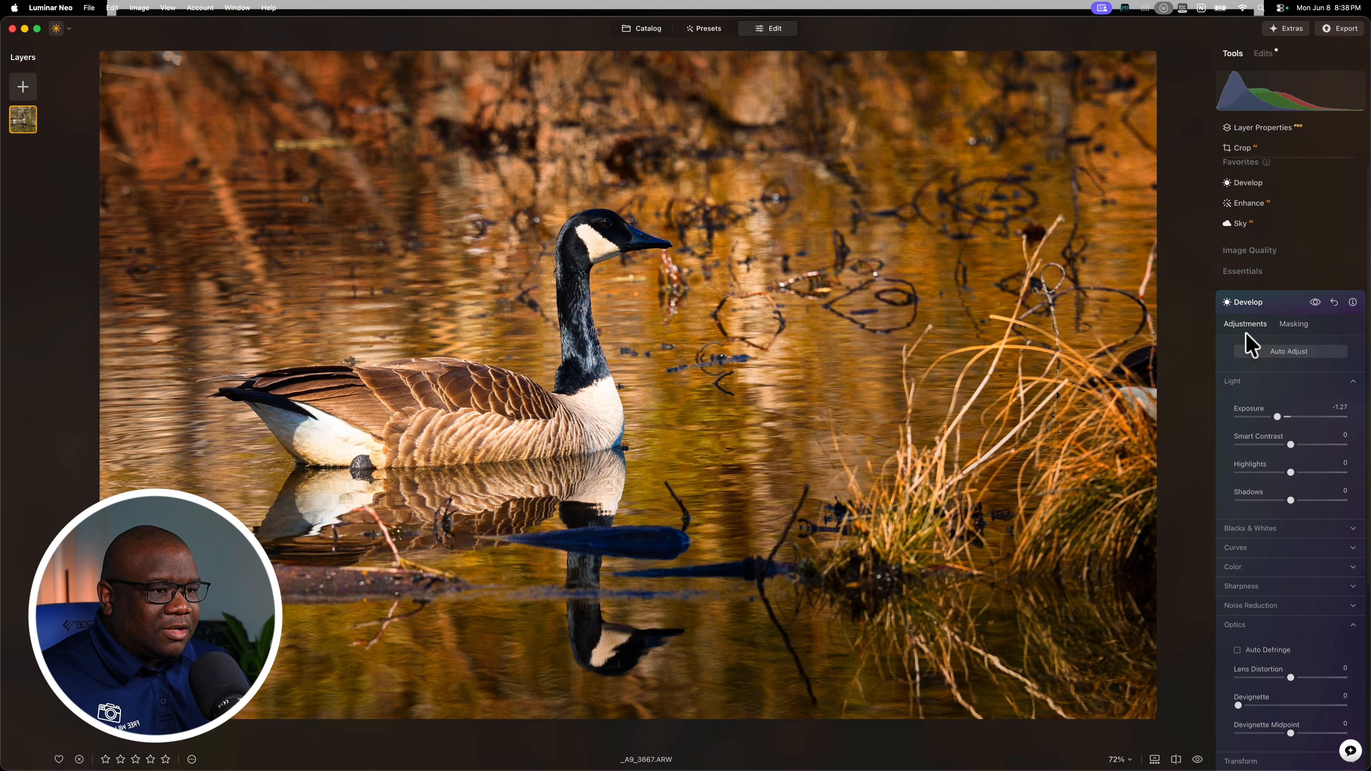
drag(1284, 417, 1283, 418)
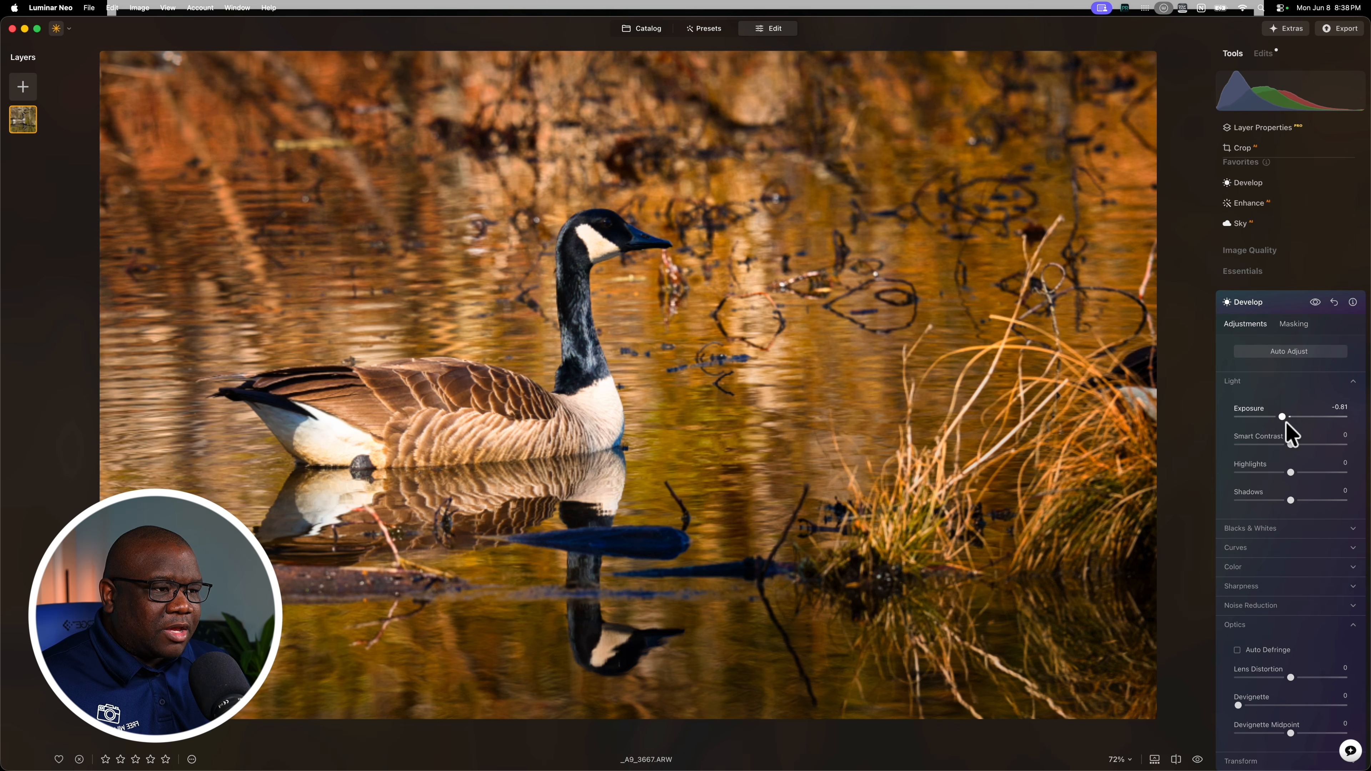
click(1315, 303)
click(1315, 303)
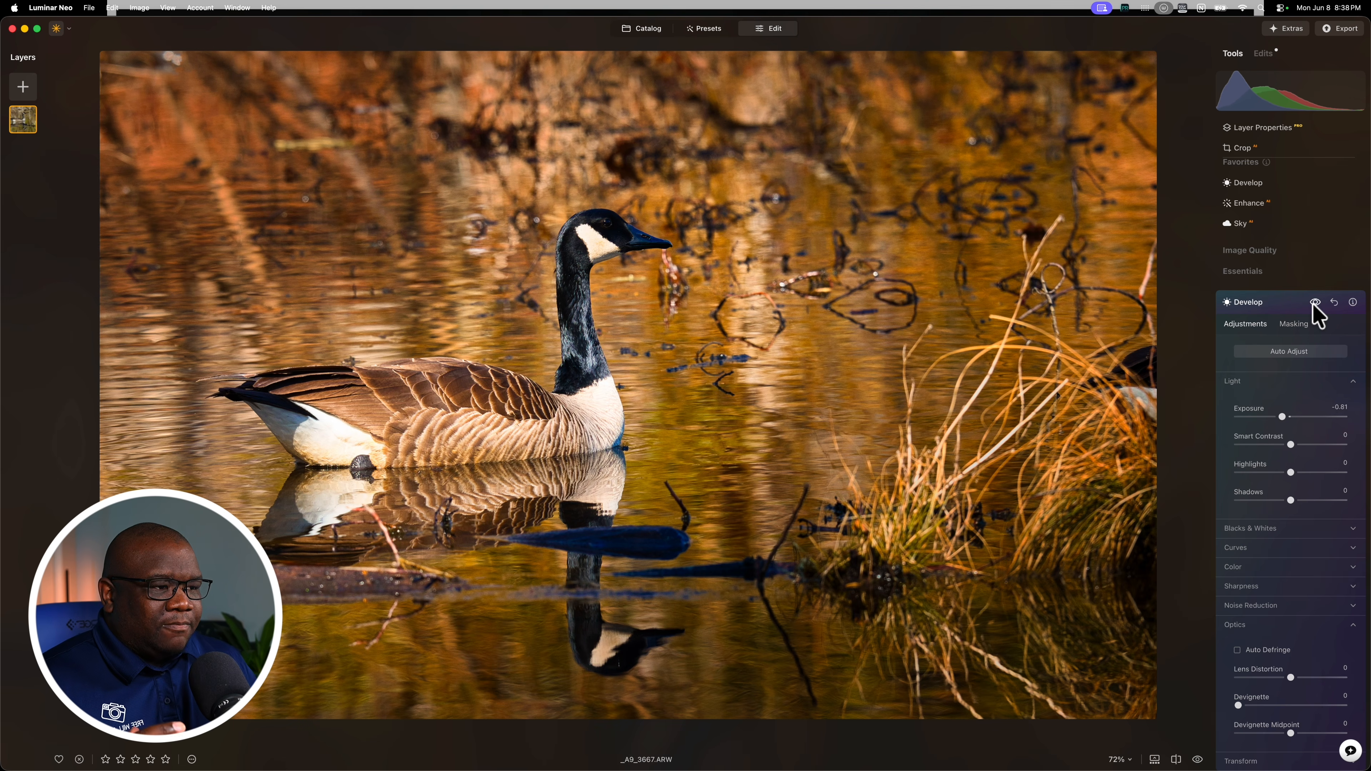
Add another new Develop adjustment for brightening the goose's eye and raise its Exposure to 2.38.
click(602, 222)
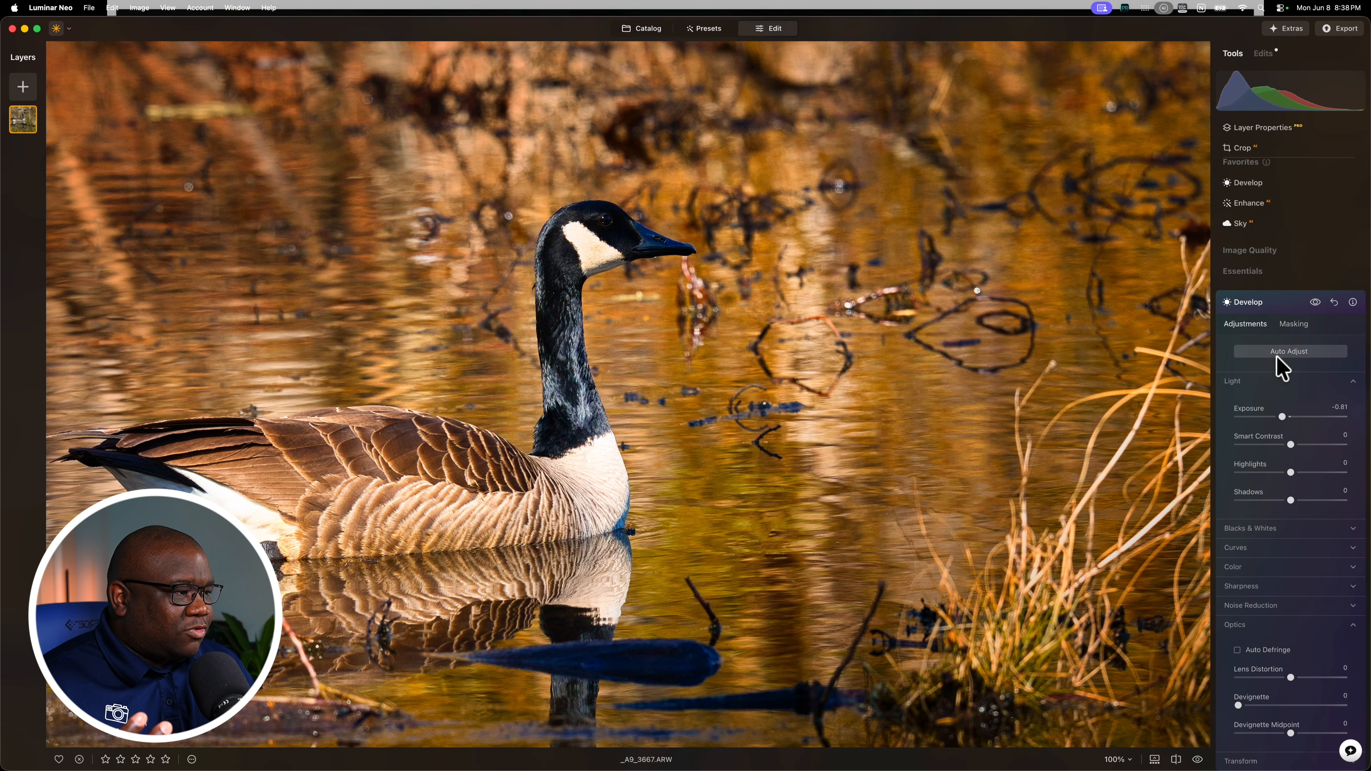
click(1279, 302)
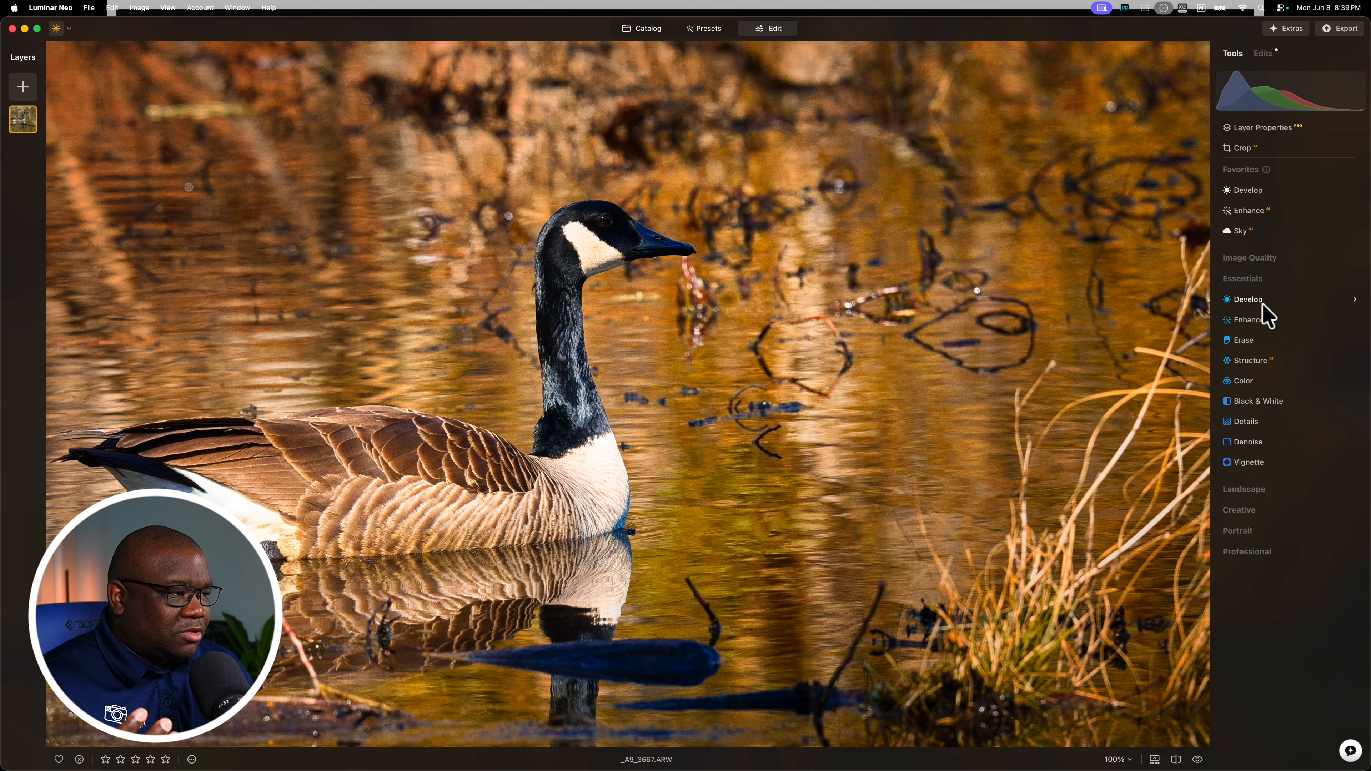
click(1262, 301)
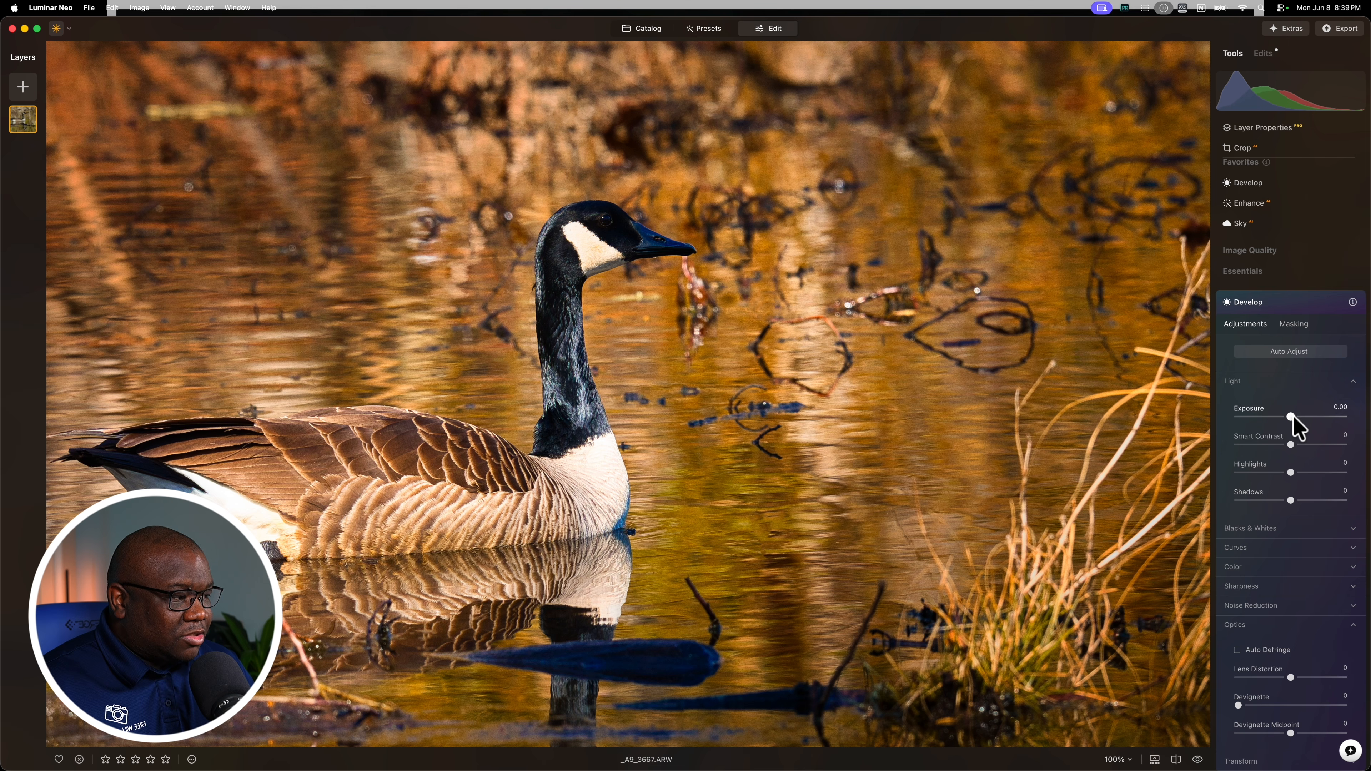
drag(1291, 417, 1316, 417)
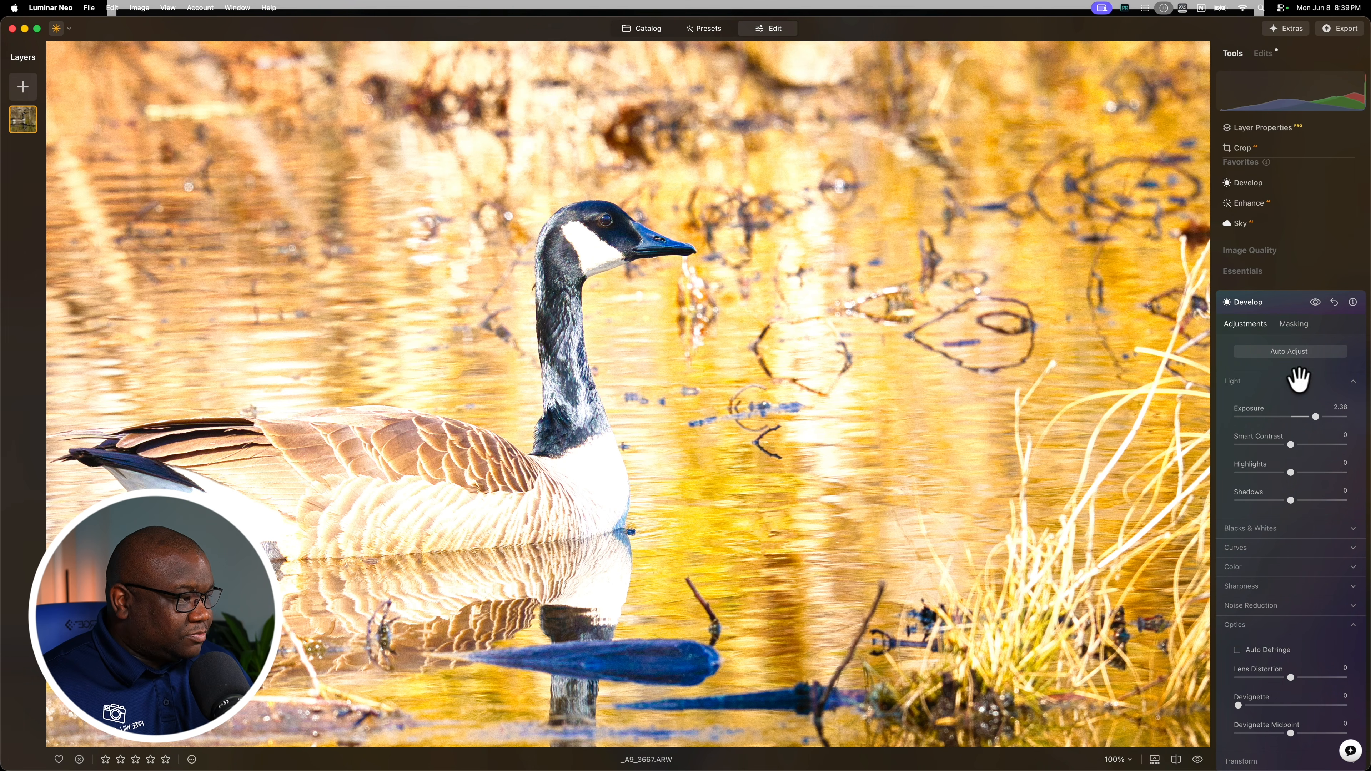
Paint a brush mask over the goose's eye with size 28, softness 100 and strength 11.
click(1292, 326)
click(1244, 357)
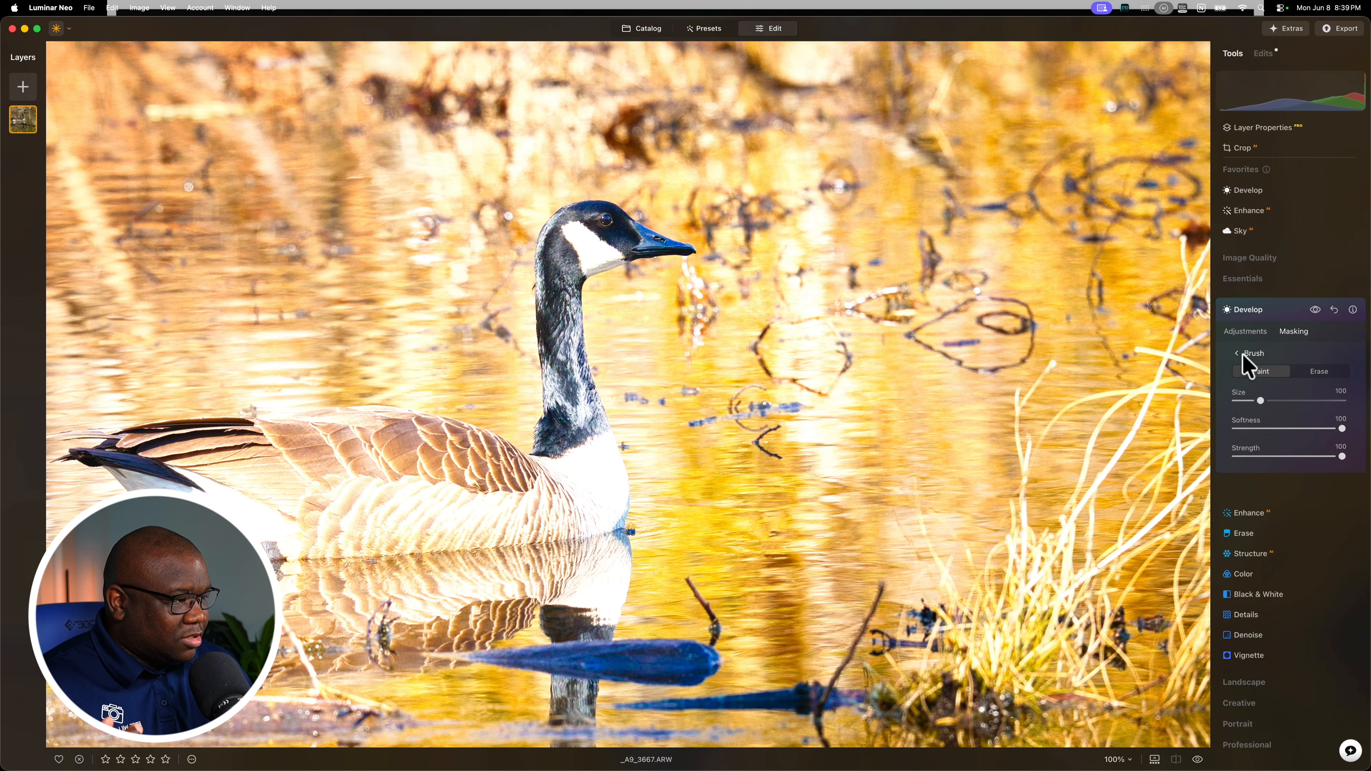
drag(1341, 456, 1248, 455)
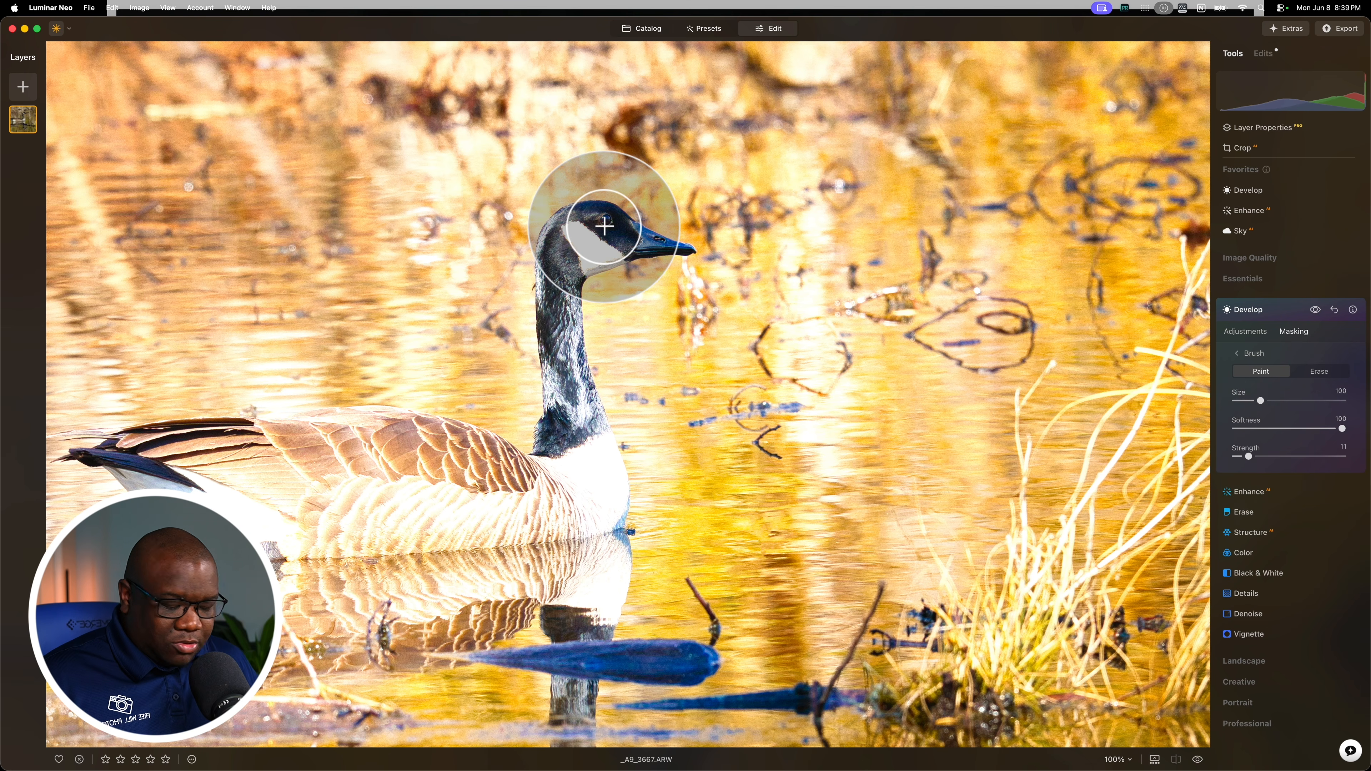
key(bracketleft)
key(bracketleft)
key(bracketleft)
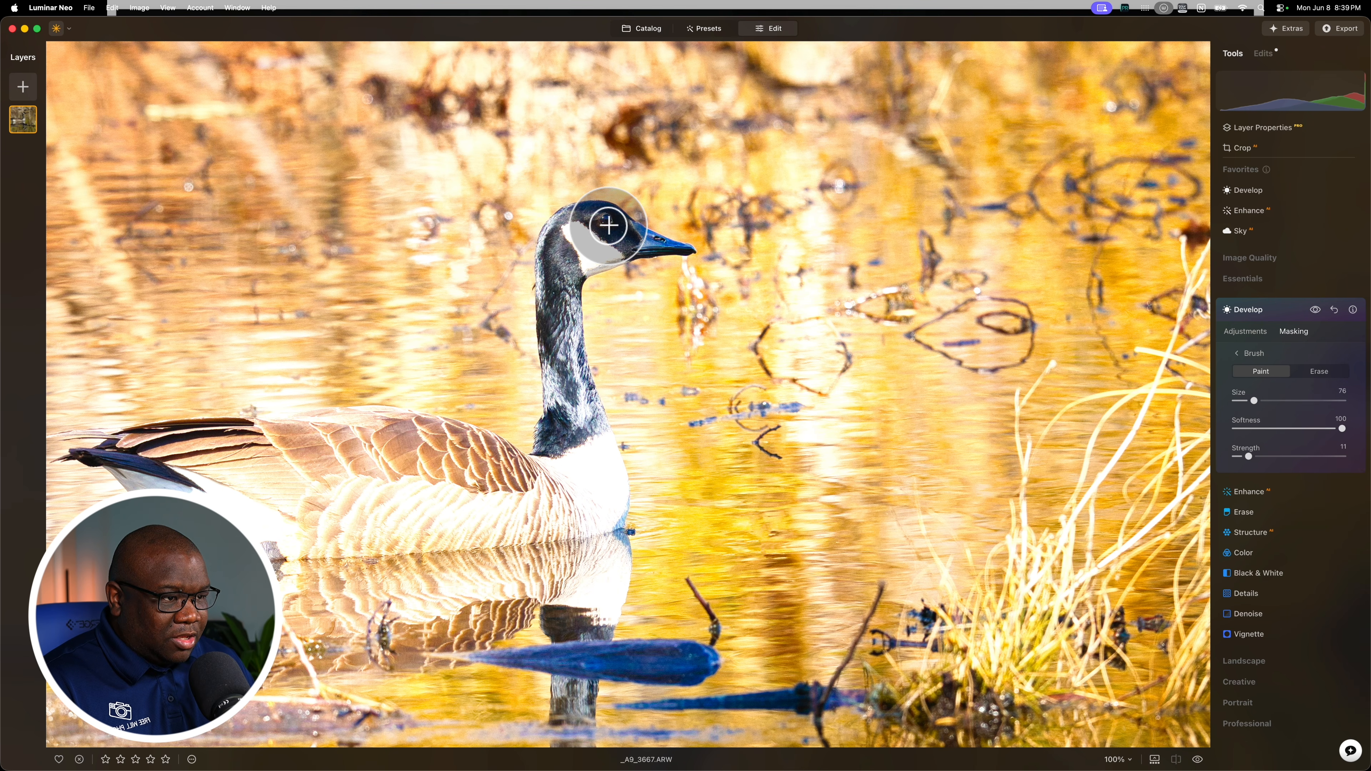
key(bracketleft)
key(bracketleft)
key(bracketleft)
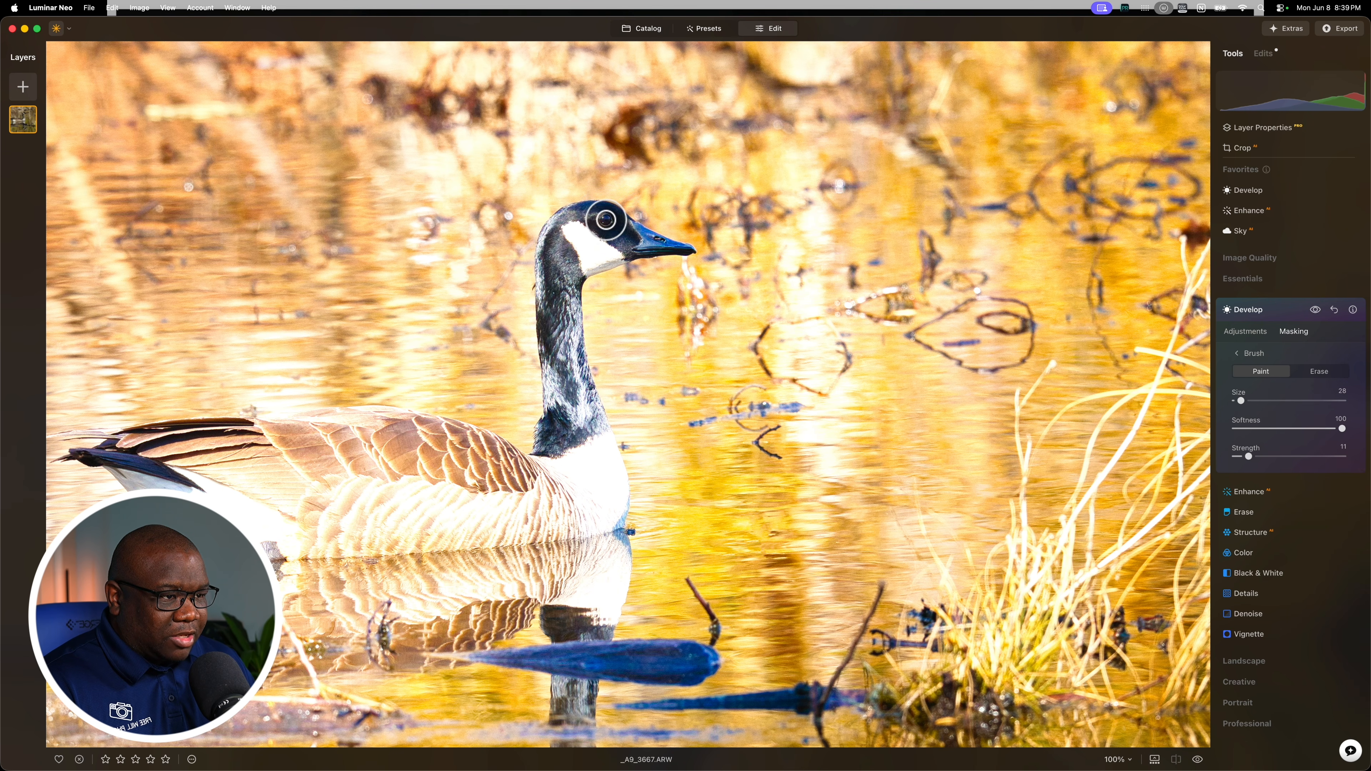
drag(605, 220, 602, 221)
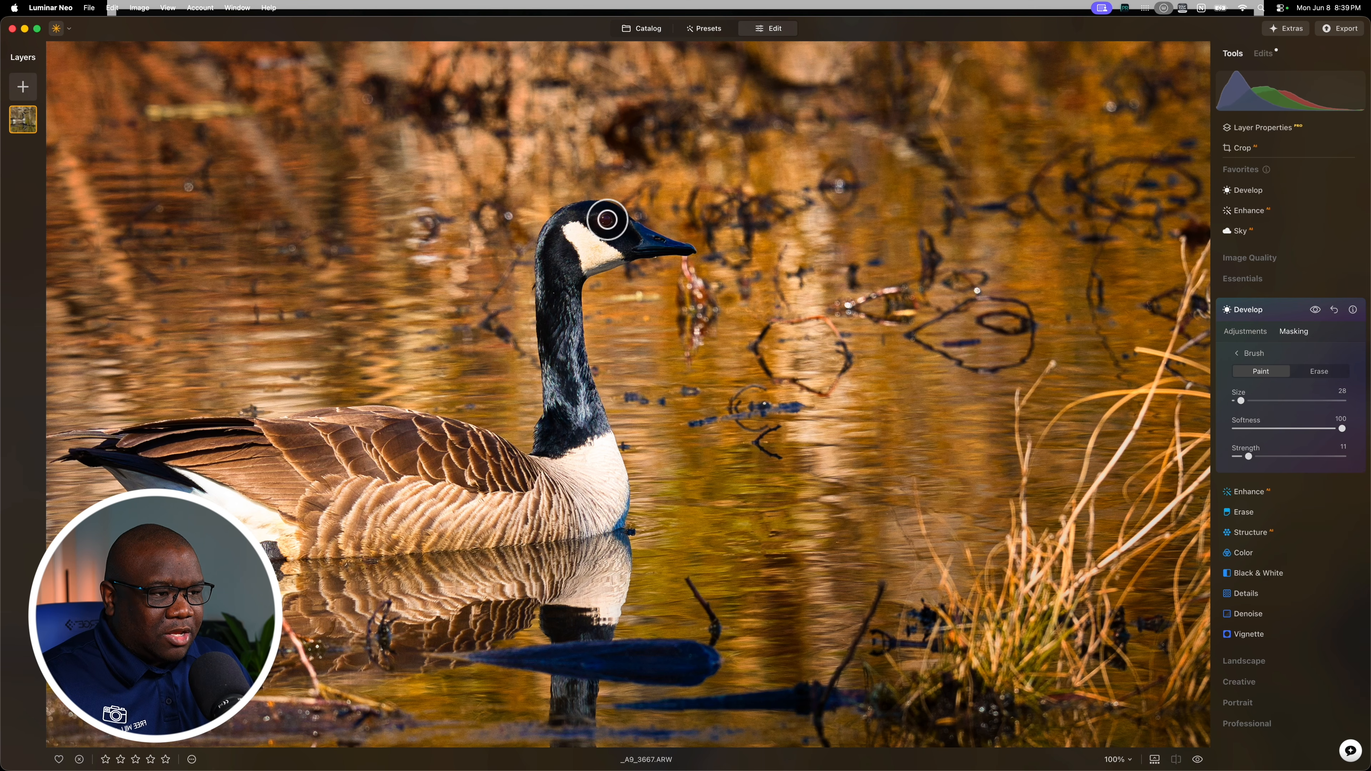
mouse_move(603, 220)
mouse_down()
mouse_move(632, 268)
mouse_move(608, 224)
mouse_up()
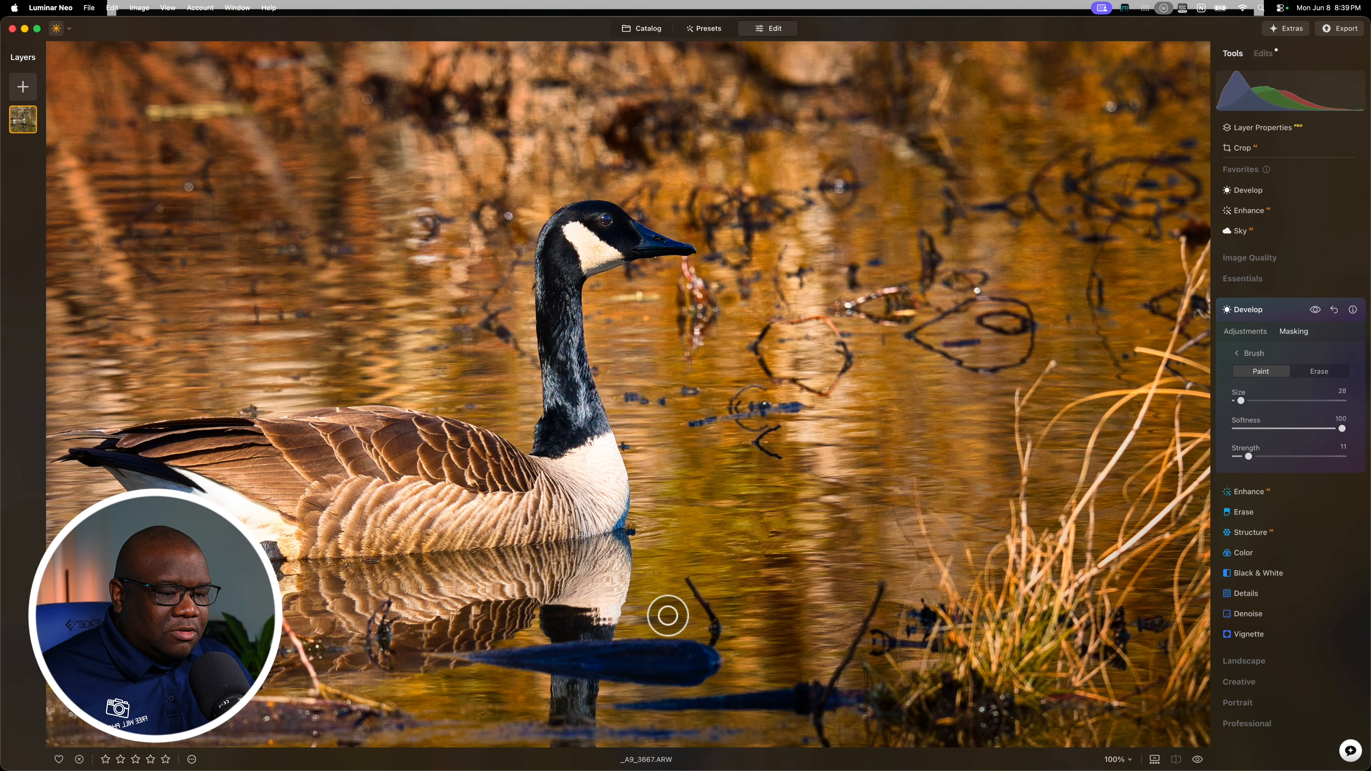
Compare the whole photo with and without the brushed eye adjustment.
key(super+0)
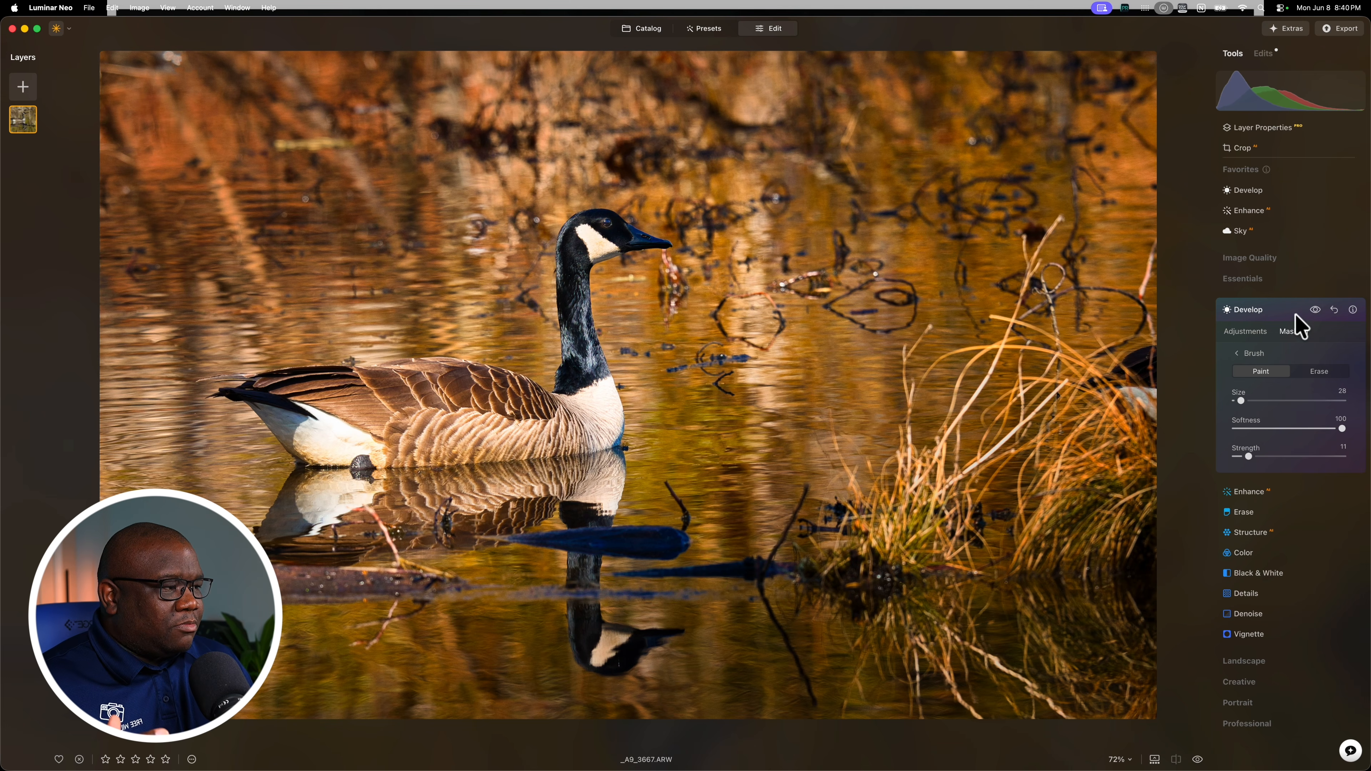
click(1316, 311)
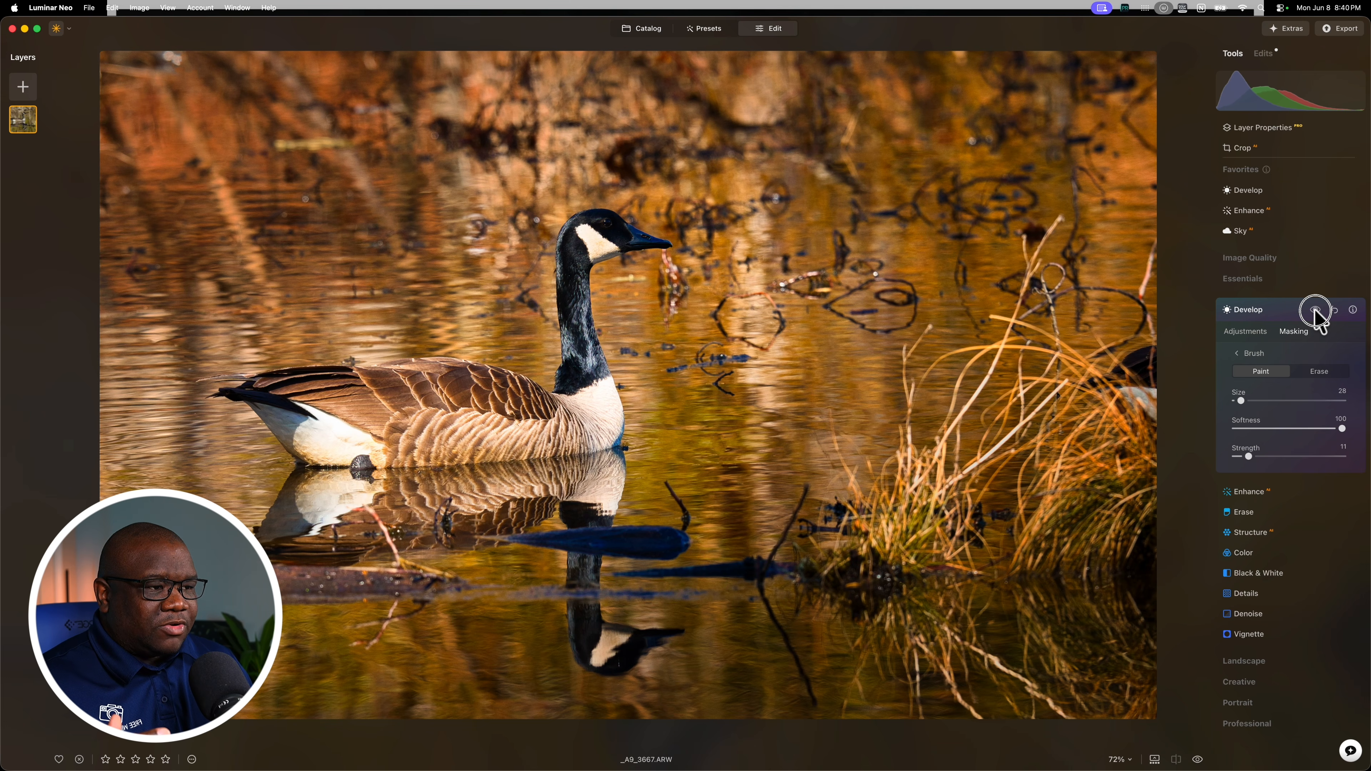
click(1315, 311)
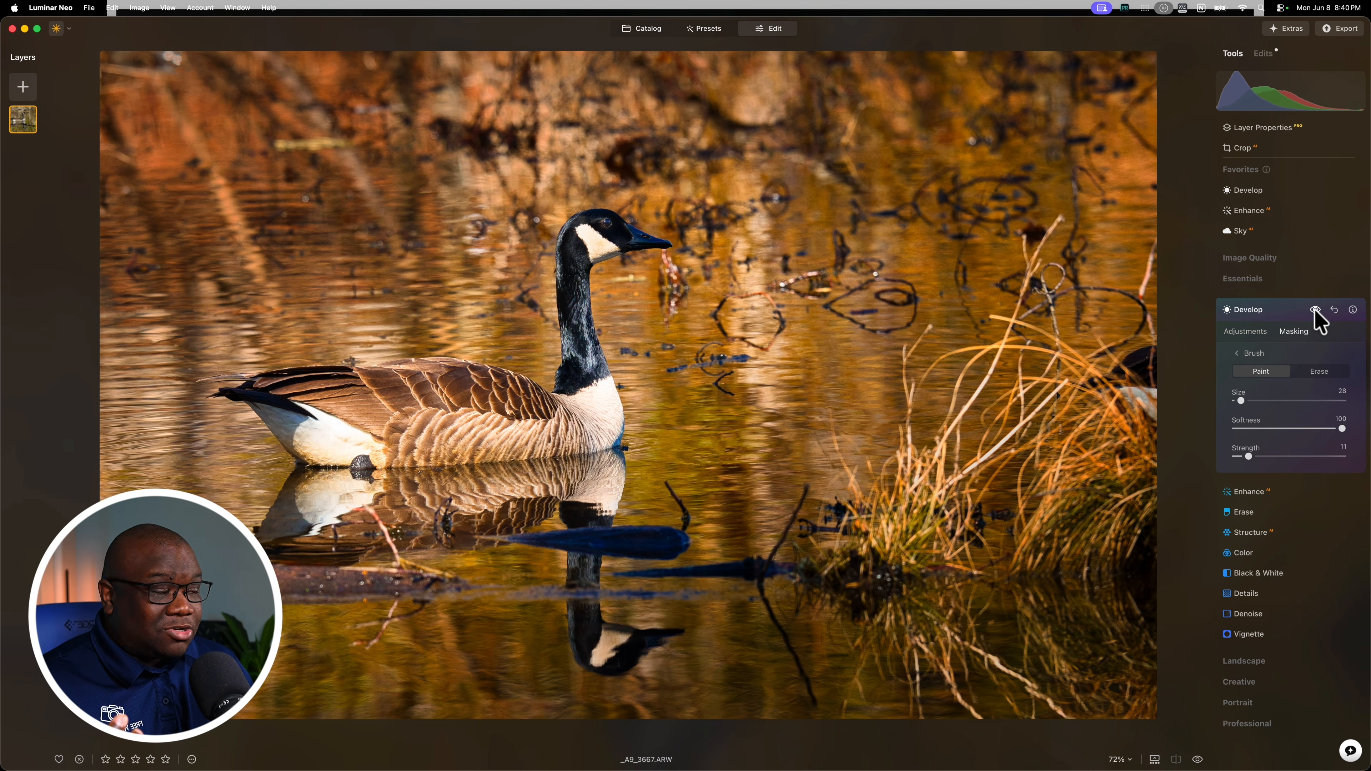
Set the eye adjustment's Smart Contrast to 50 and Highlights to 17, and compare the edited photo with the original.
click(1247, 332)
drag(1292, 445, 1317, 443)
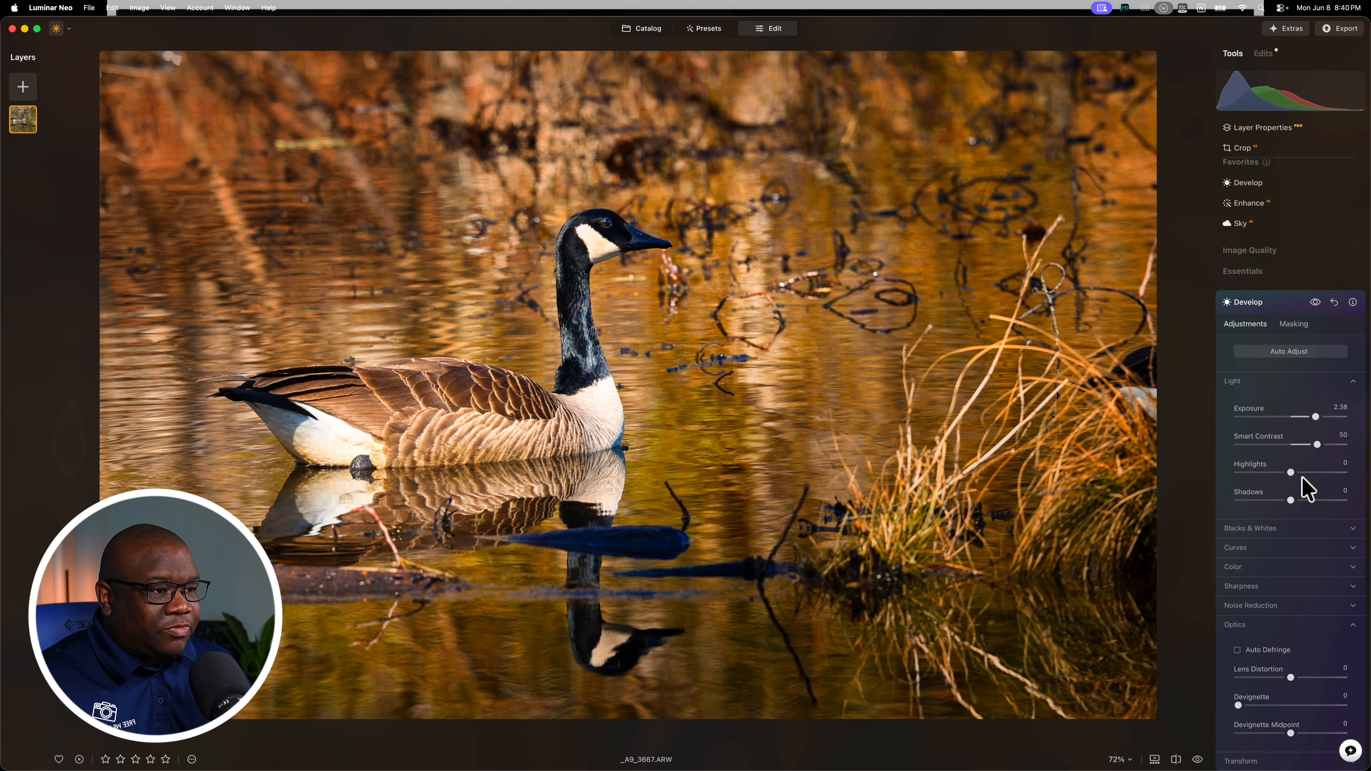
drag(1292, 473, 1300, 474)
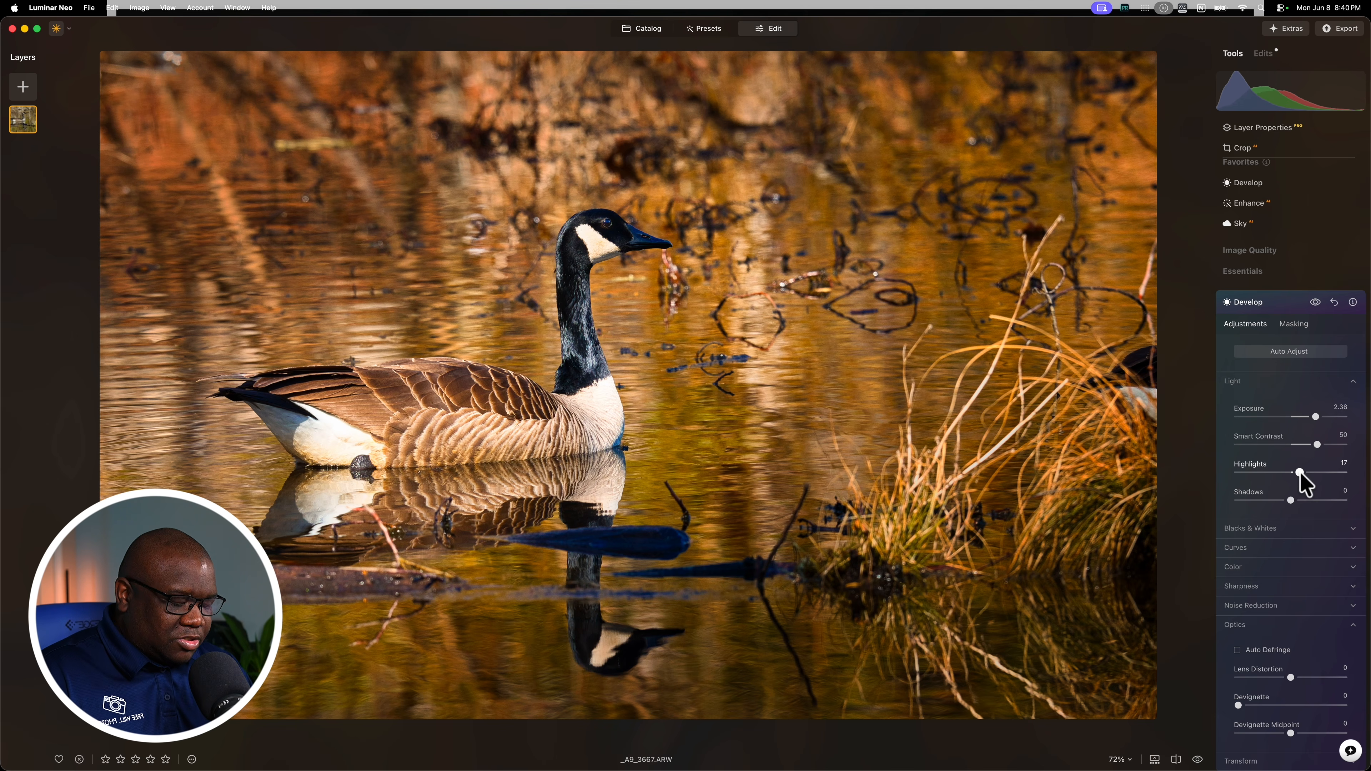
key(backslash)
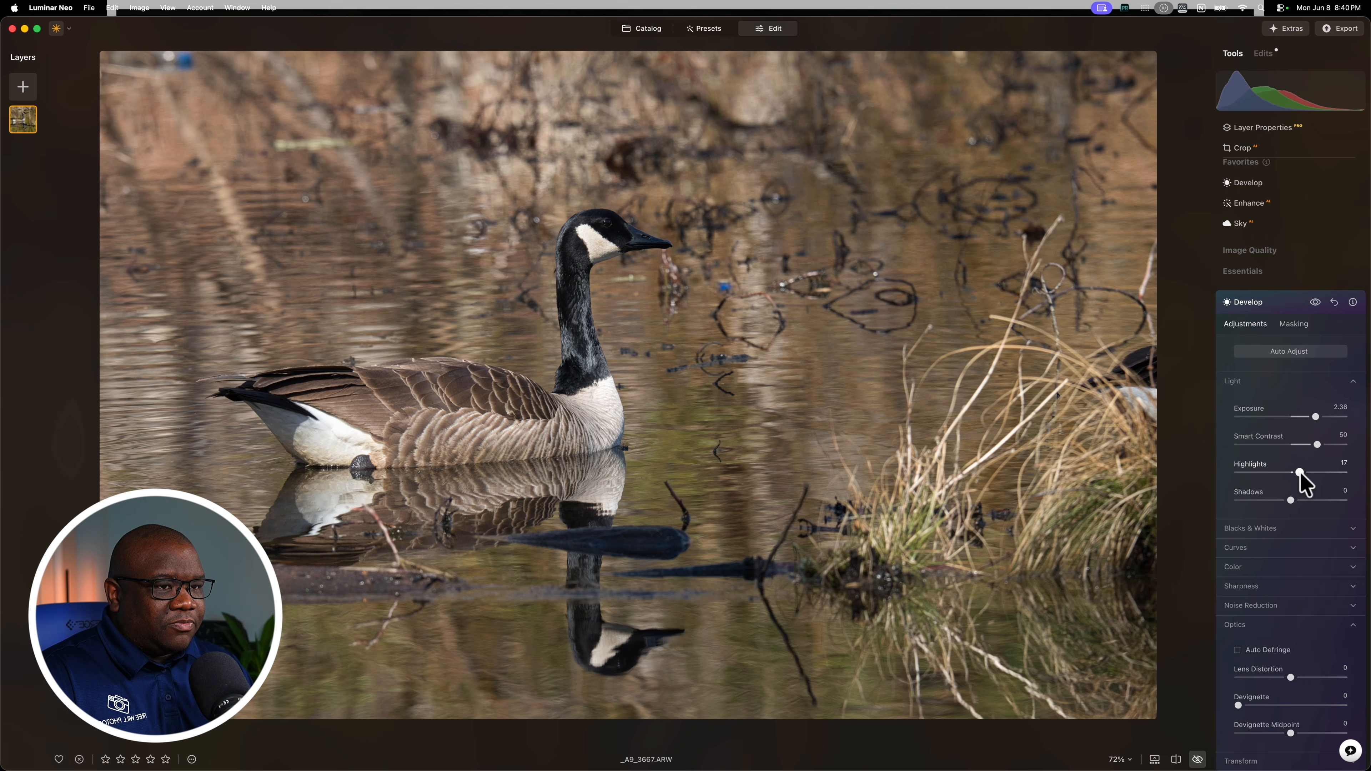
key(backslash)
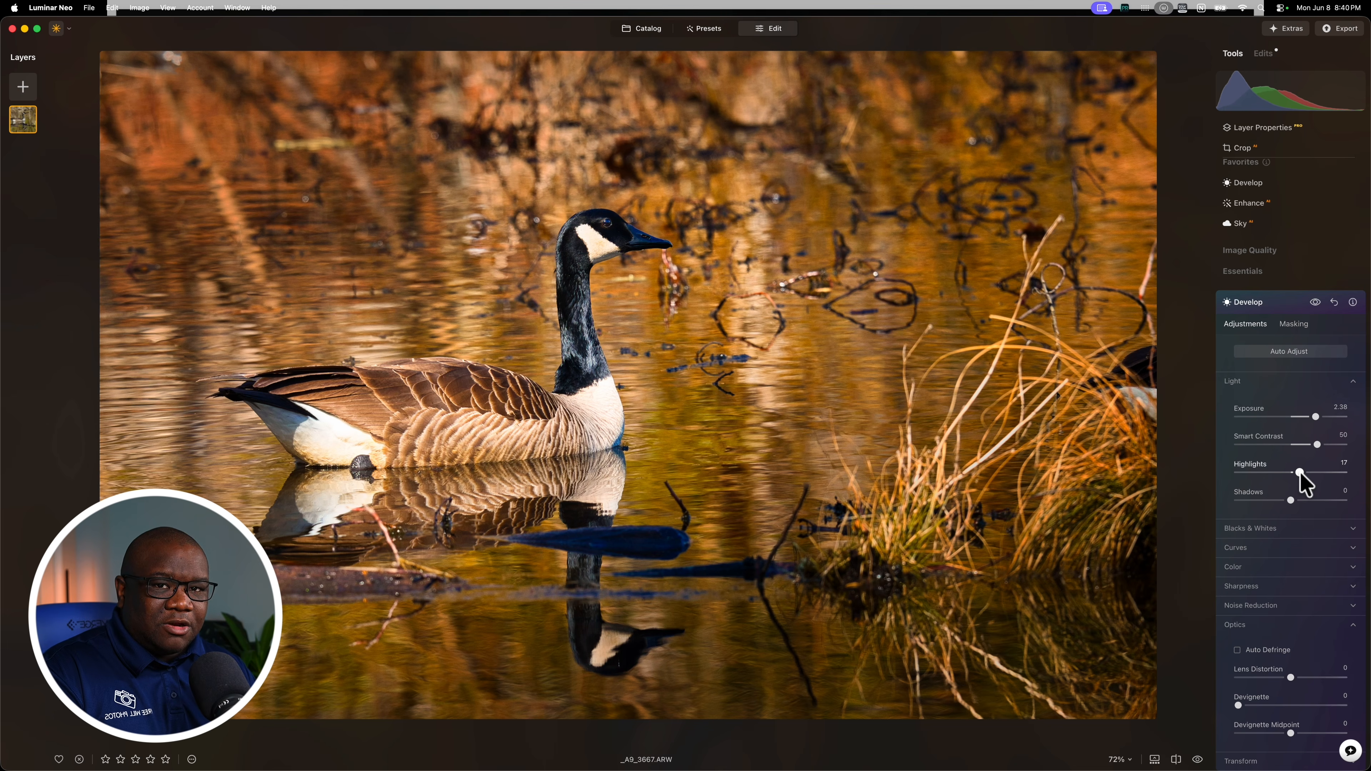